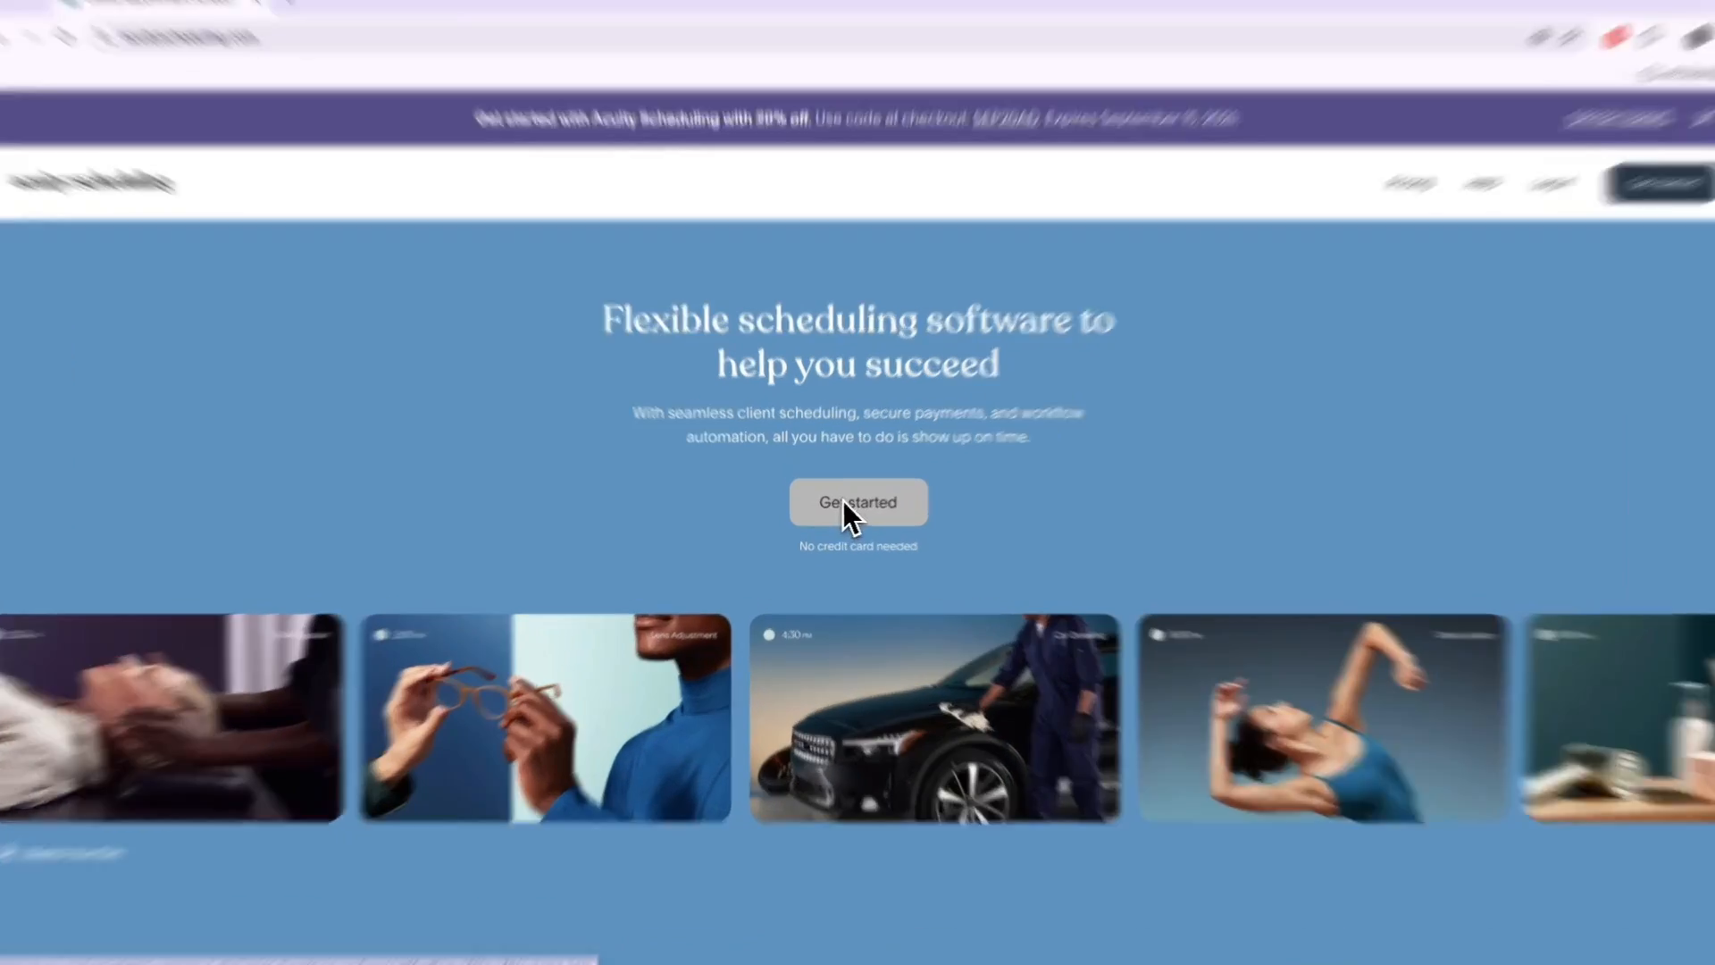
- Get started with Acuity Scheduling and create the free trial account by continuing with Google
click(840, 511)
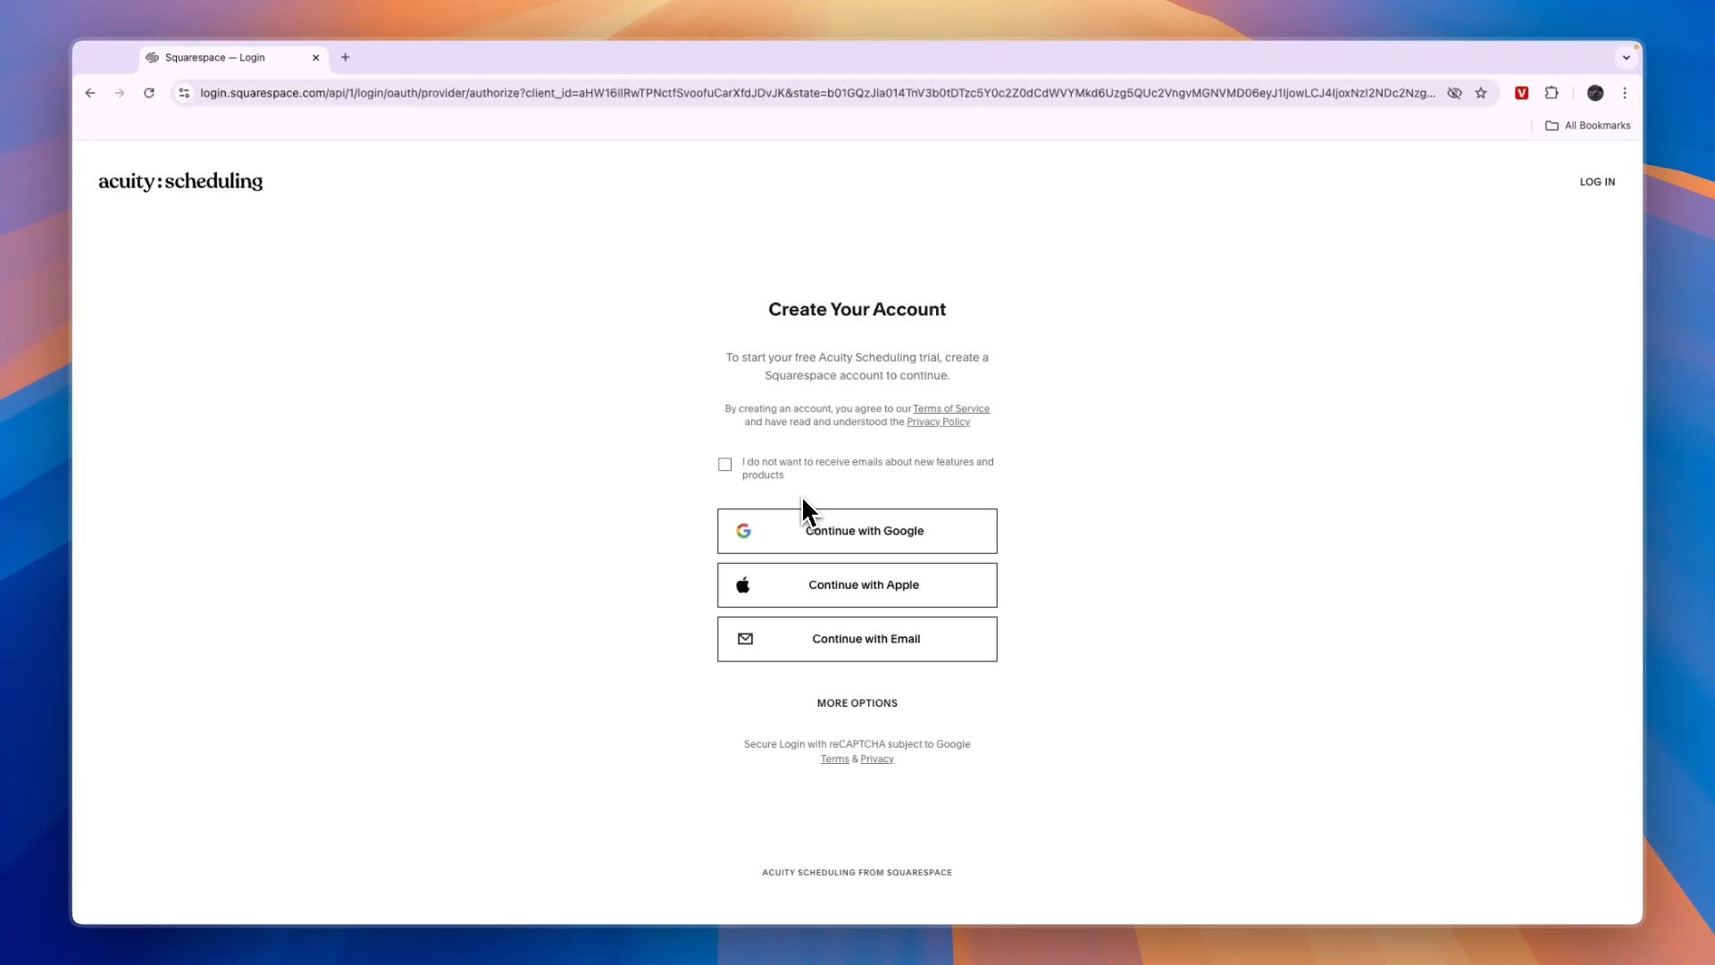
click(858, 528)
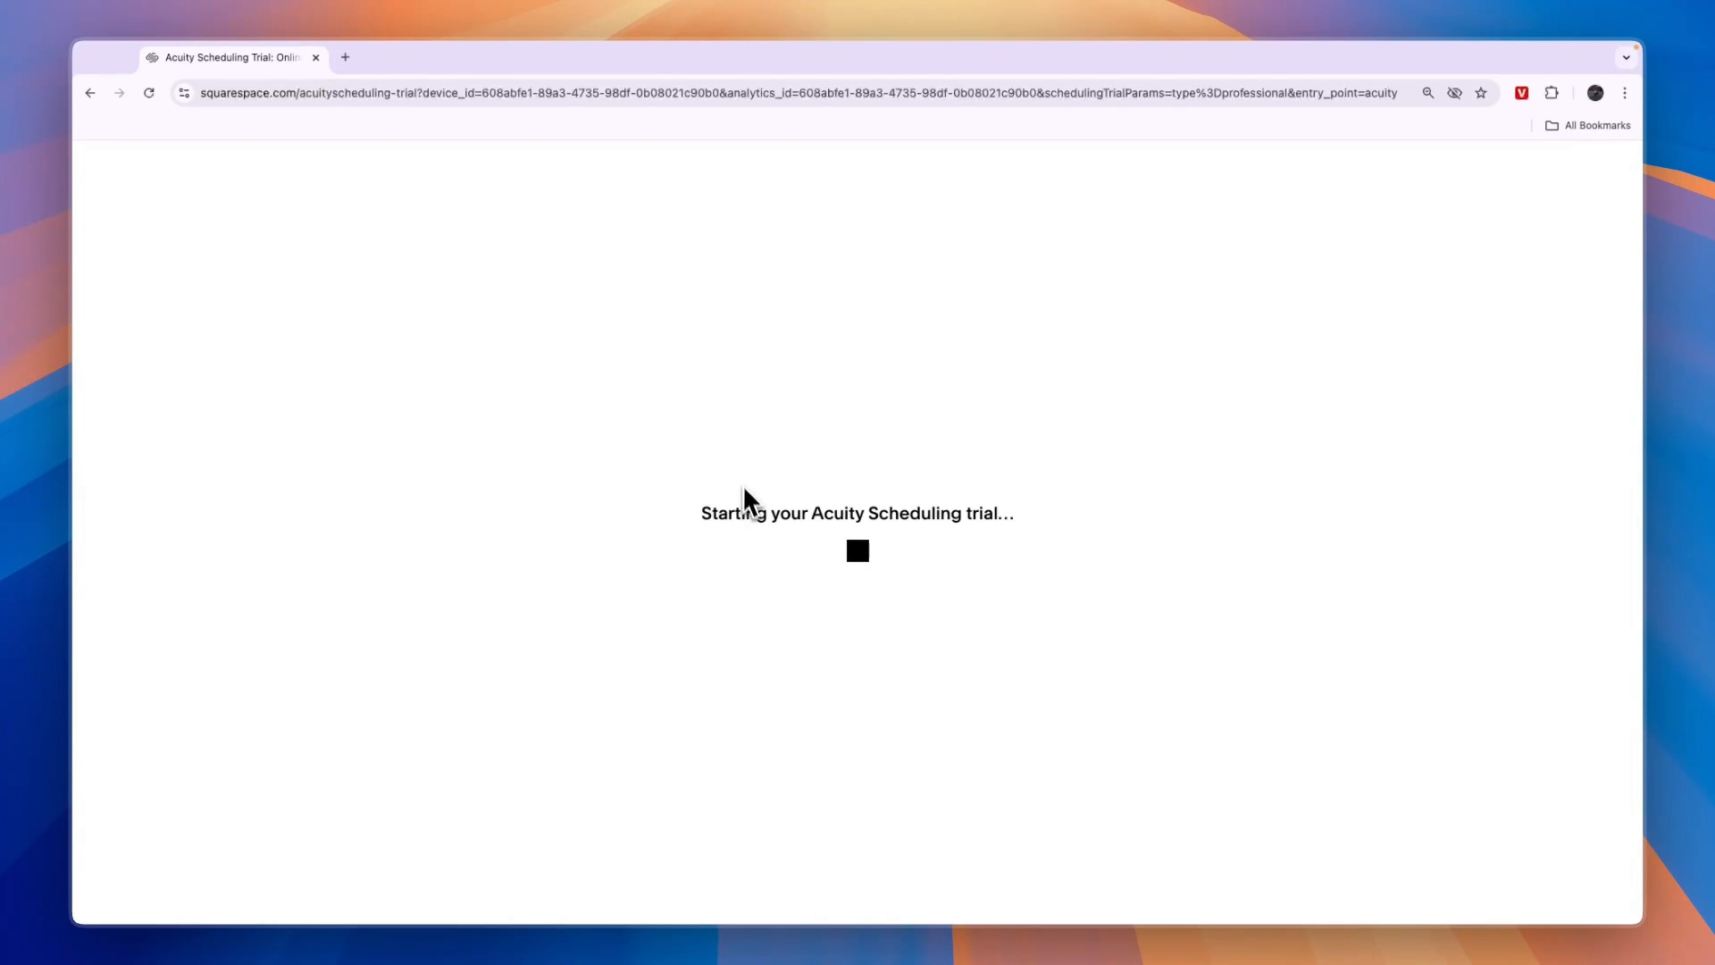
drag(704, 515, 998, 528)
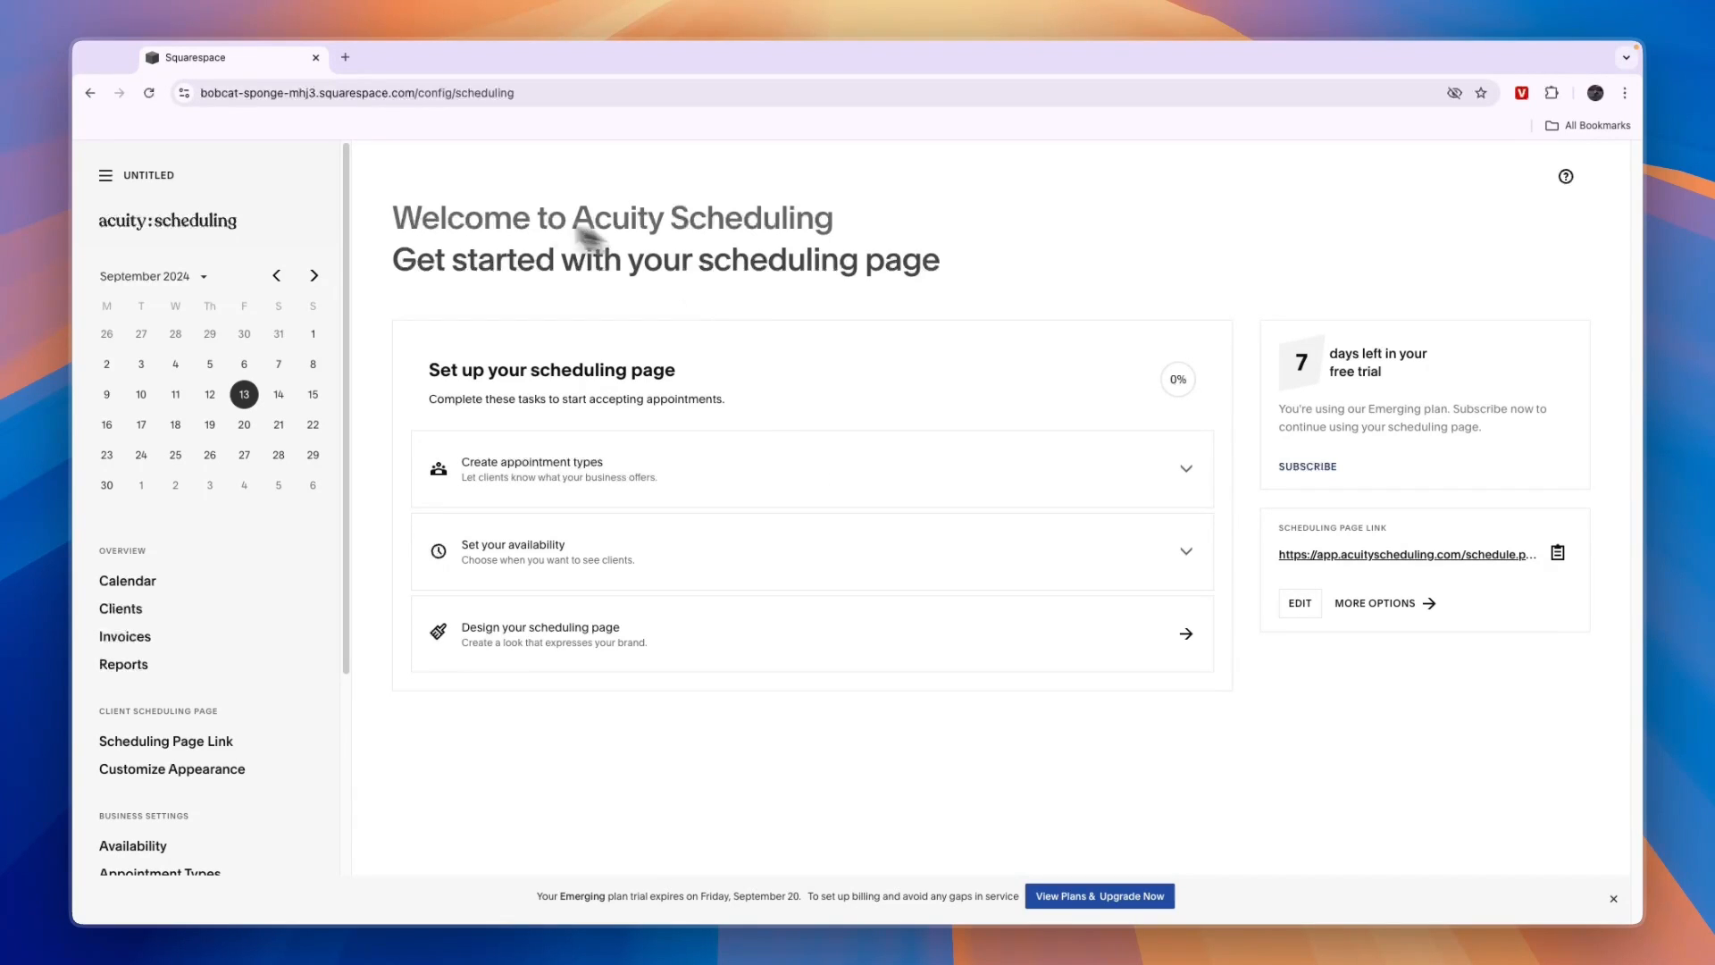
drag(398, 268, 946, 266)
click(949, 269)
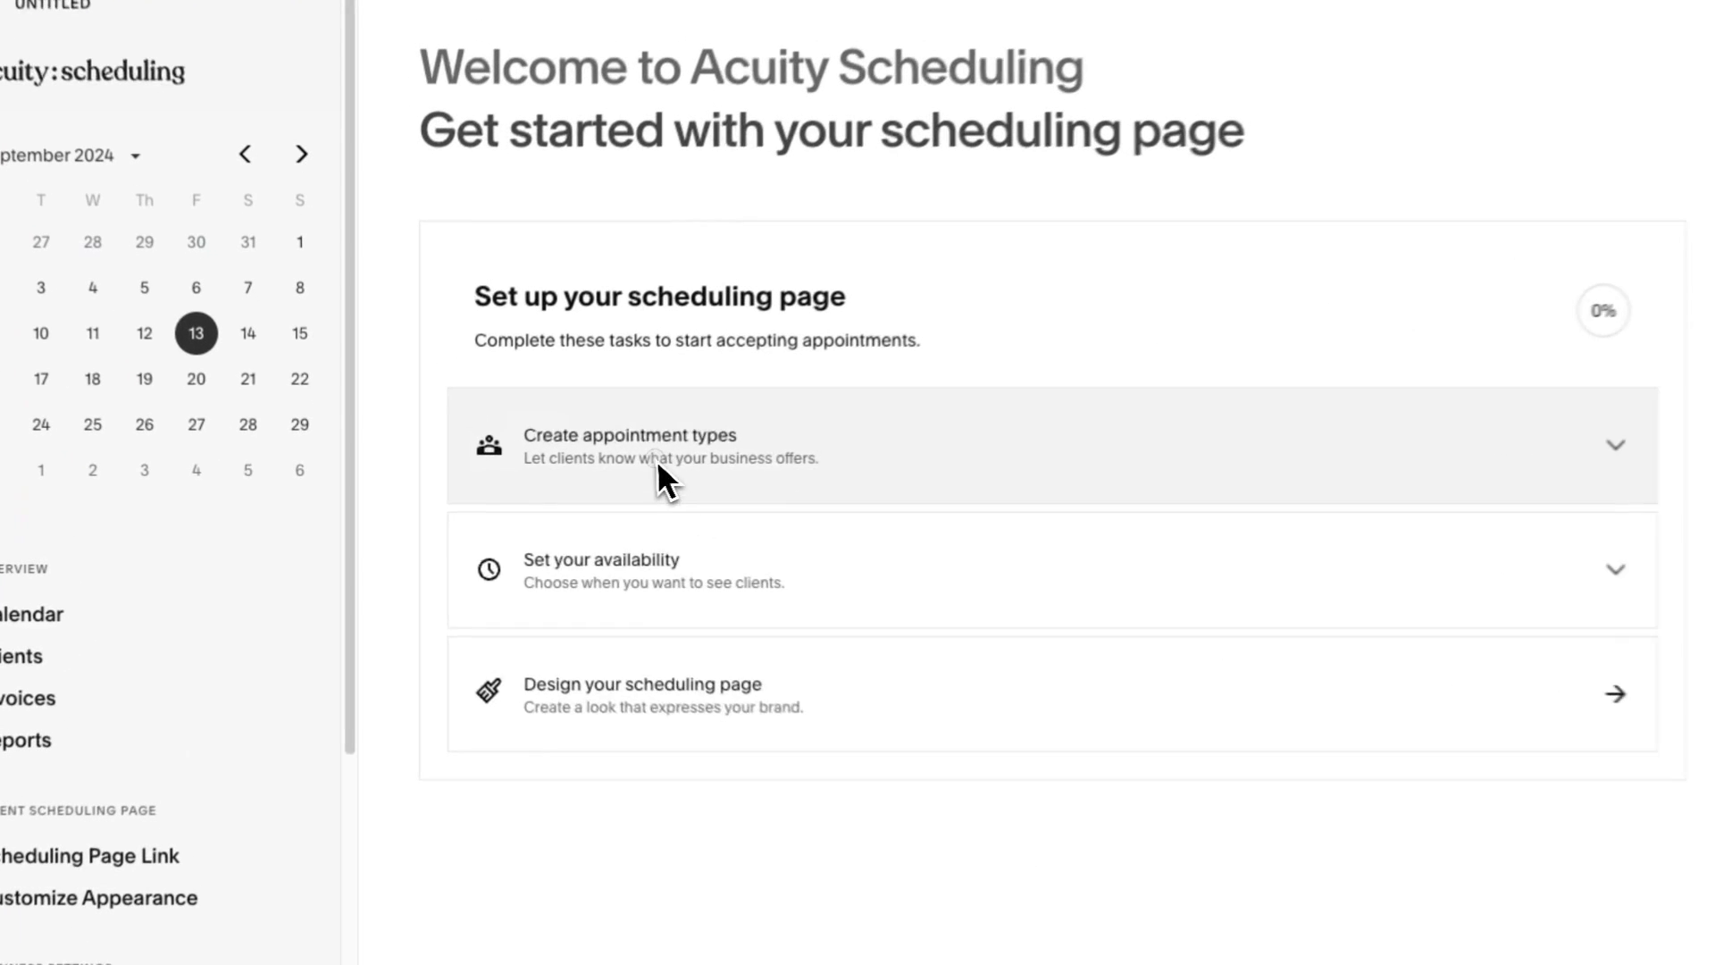
- Fill in a personal (1:1) appointment type named Massage, with a 50-minute duration and a price of $50
click(656, 459)
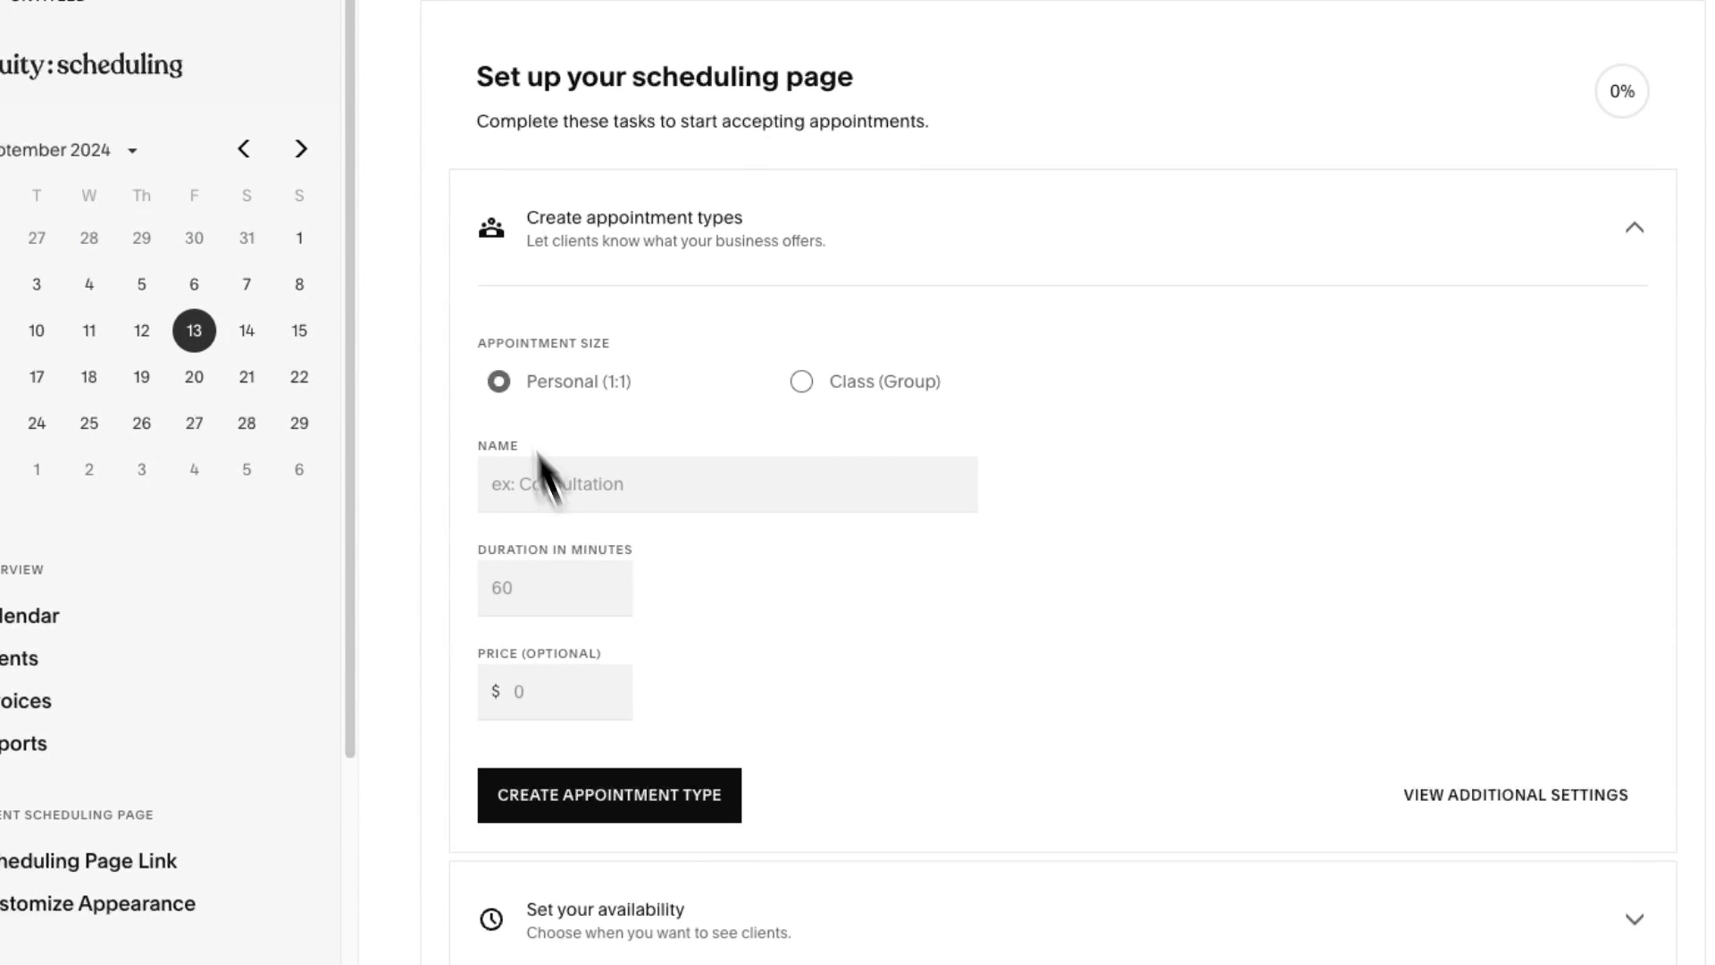
click(876, 379)
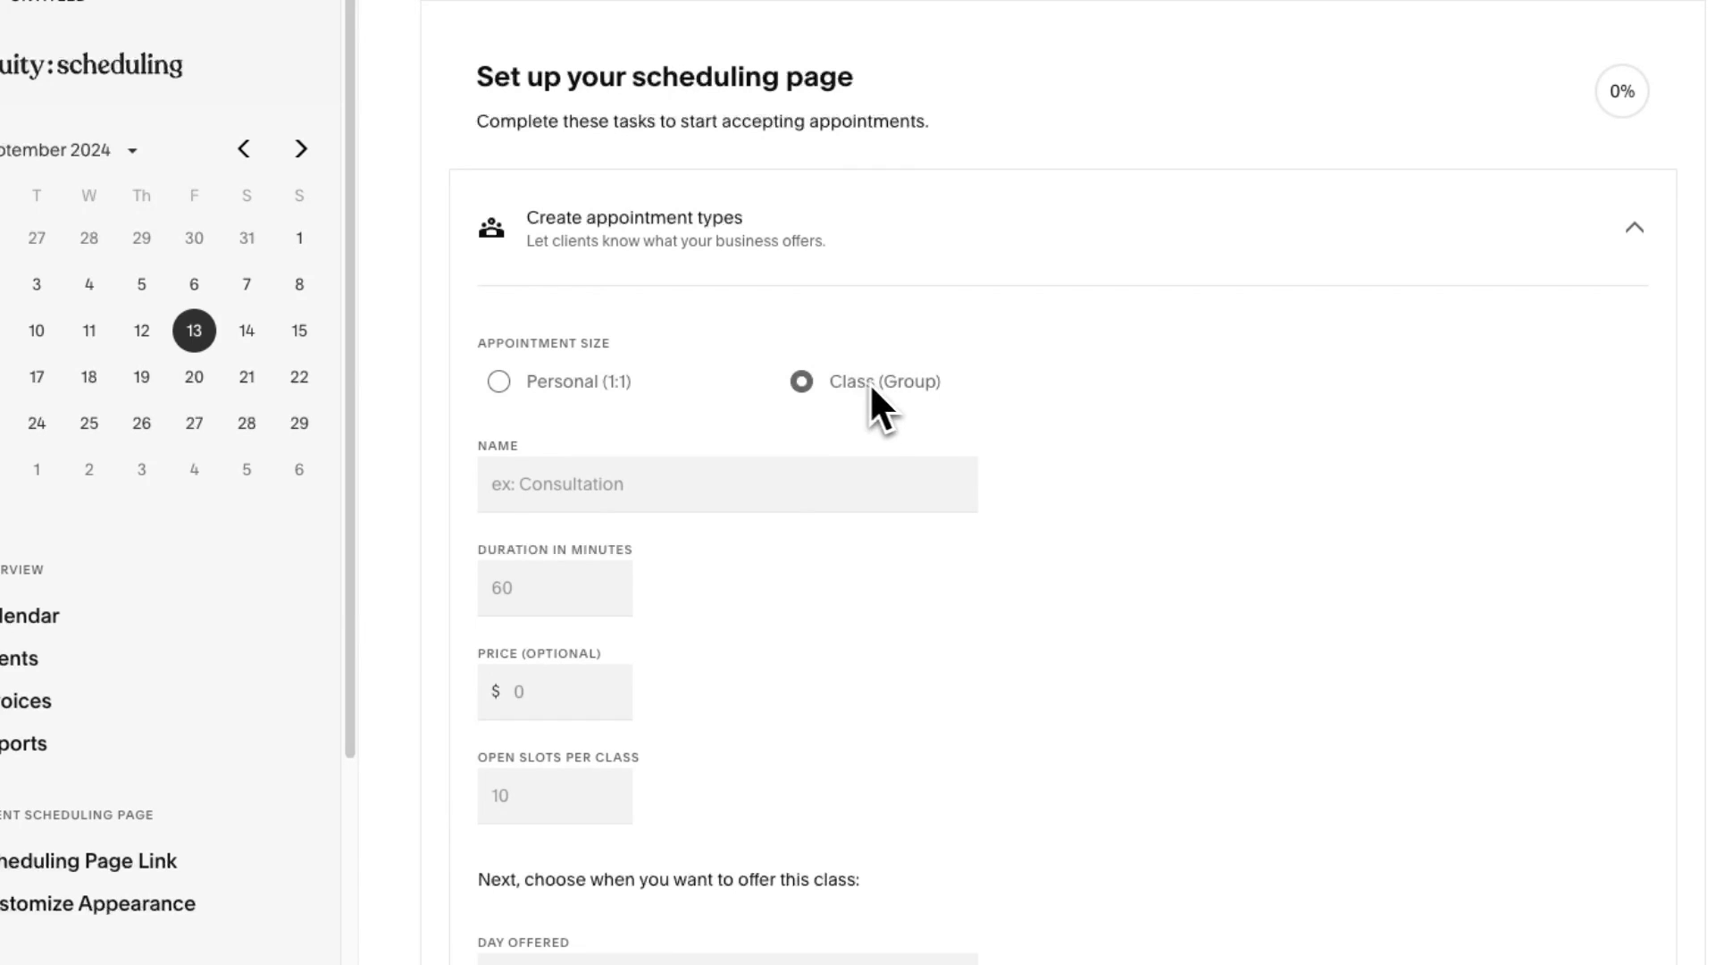
click(560, 391)
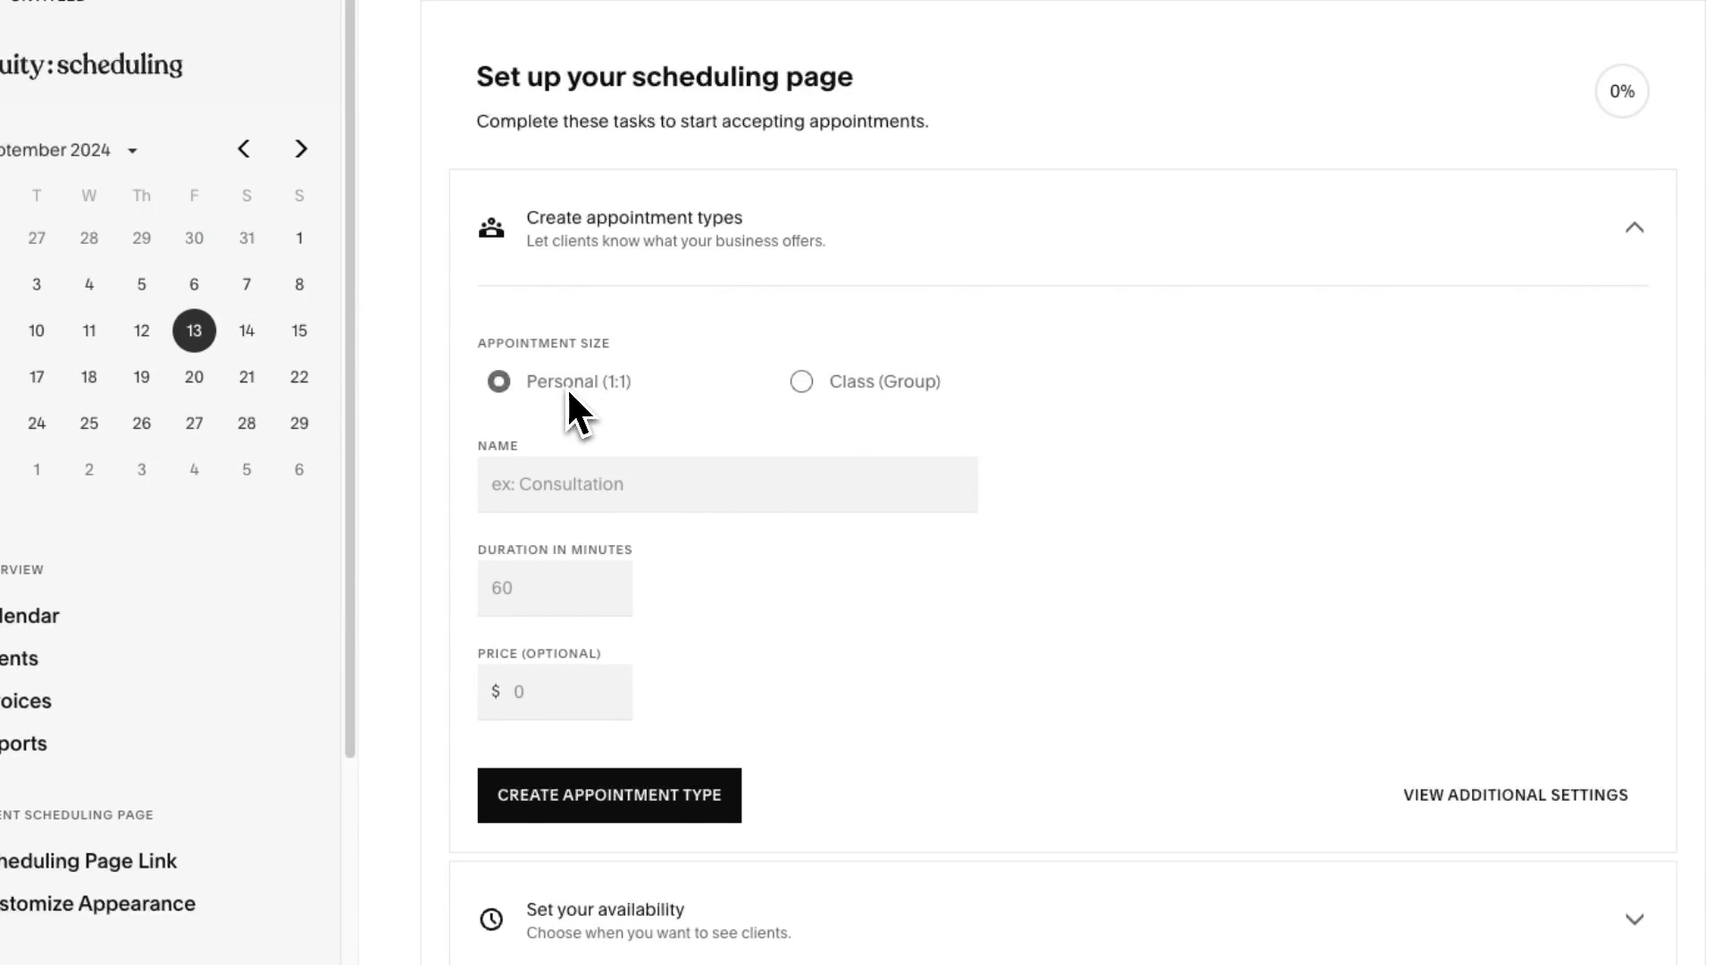
click(571, 484)
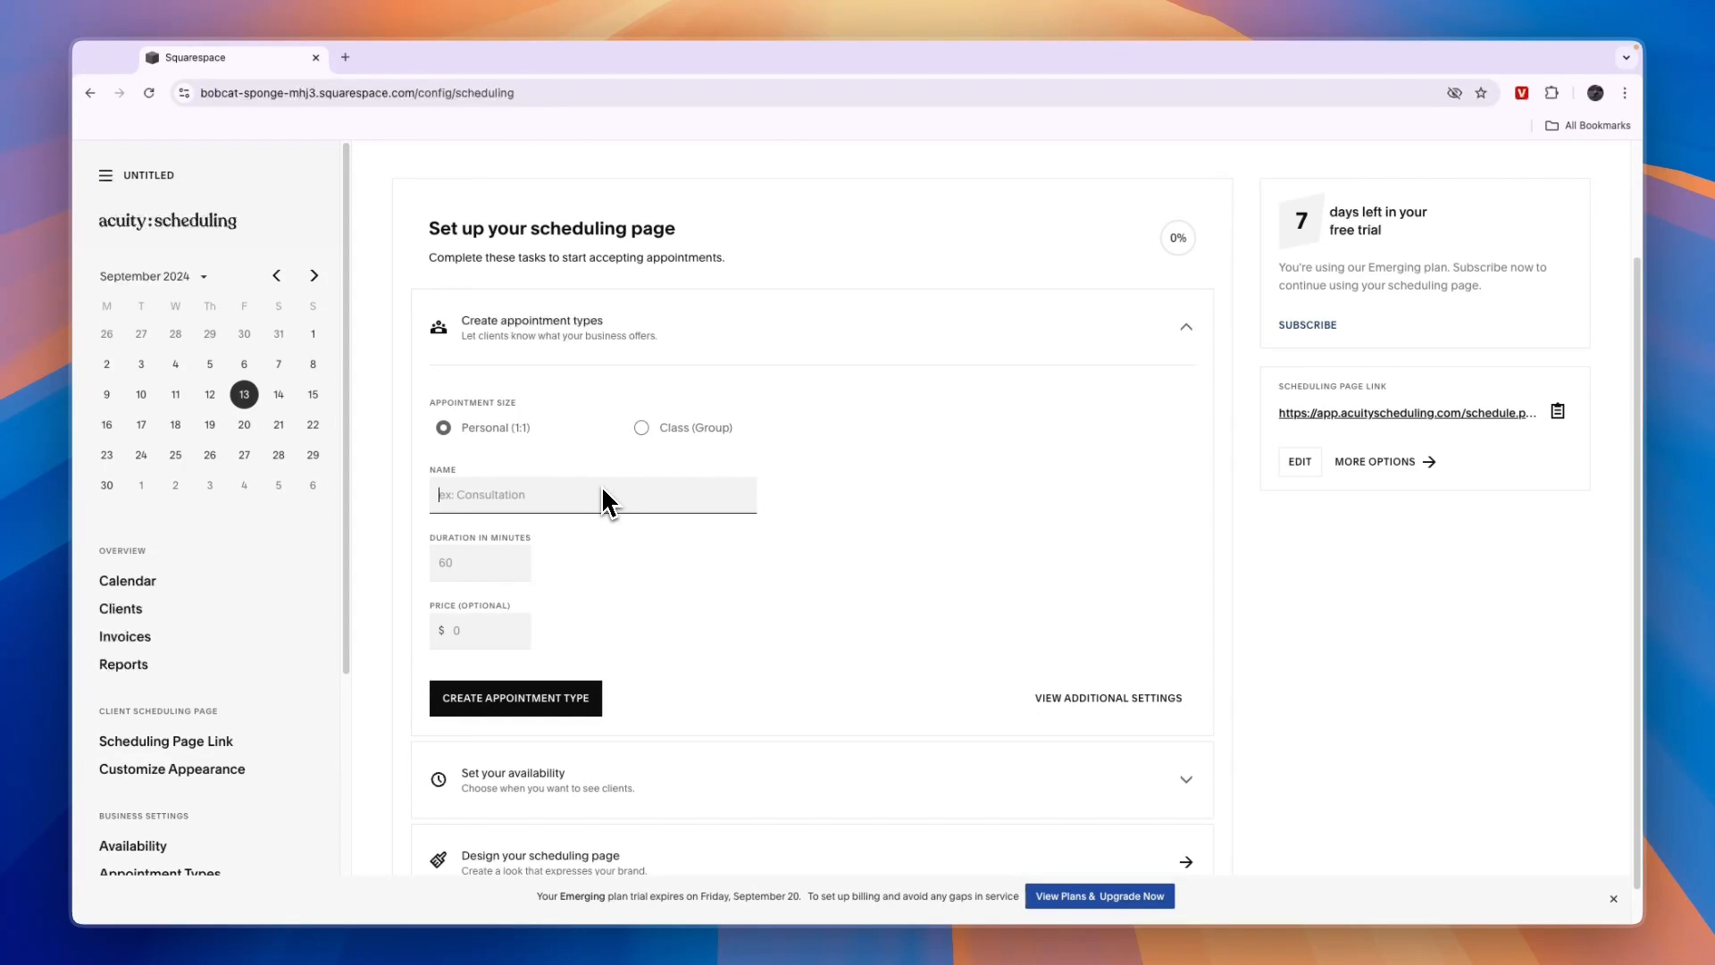
text(Massage)
click(488, 558)
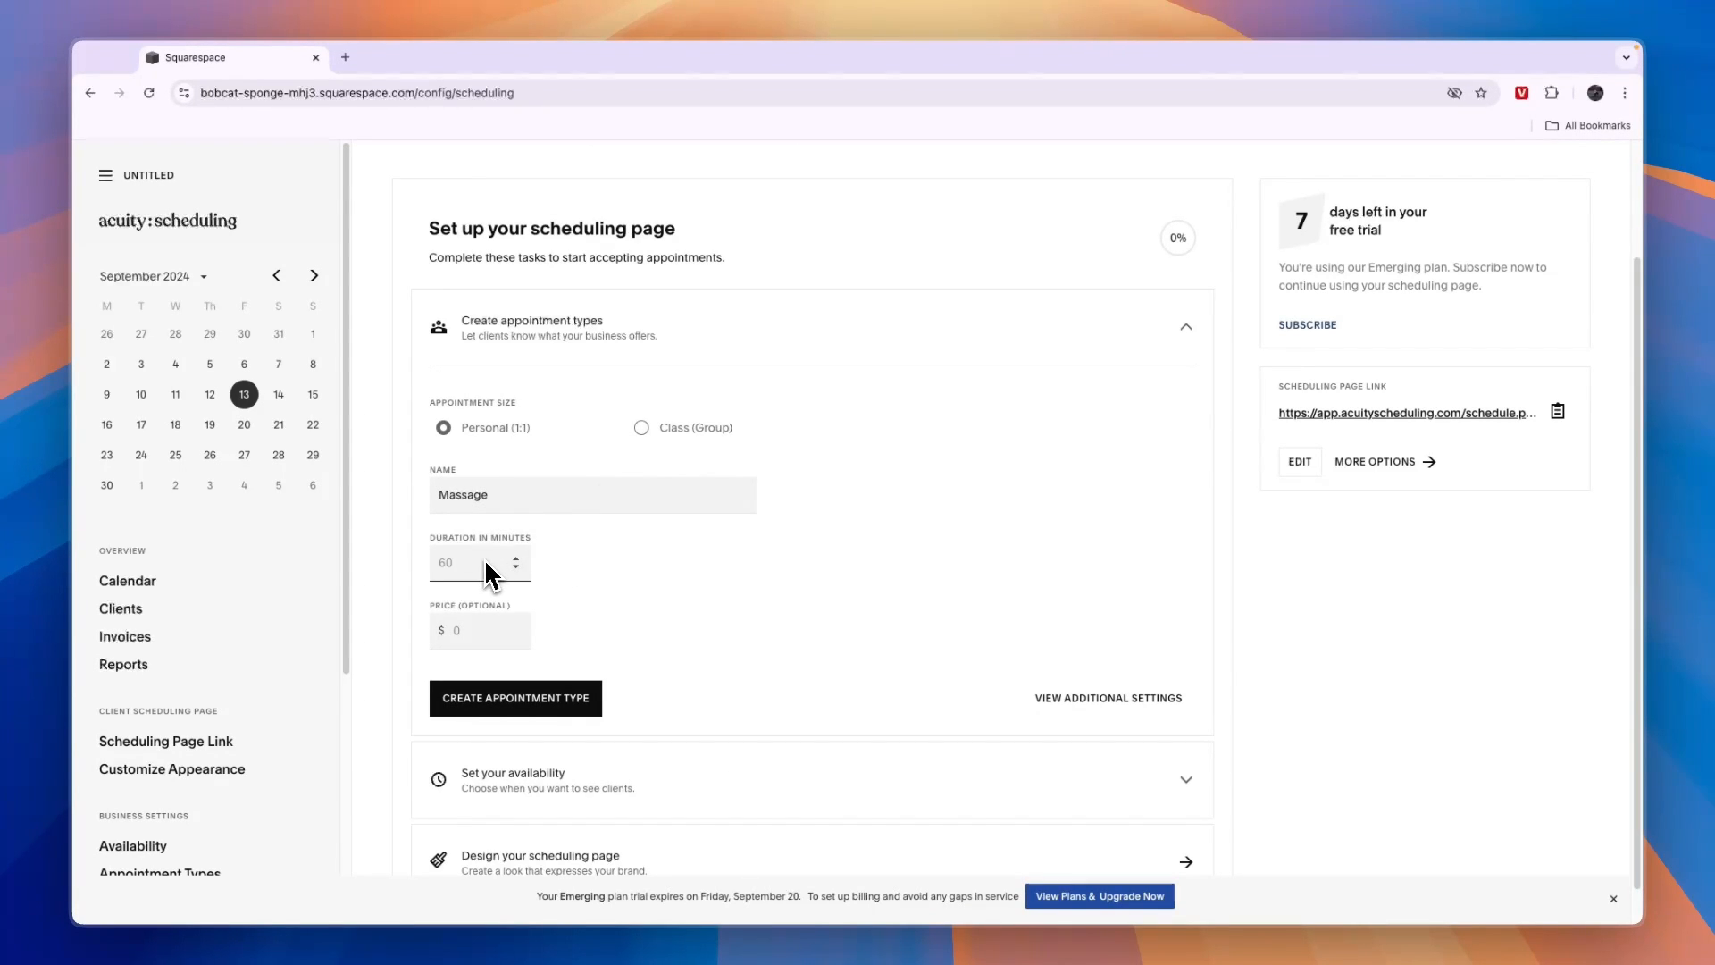
text(50)
click(525, 626)
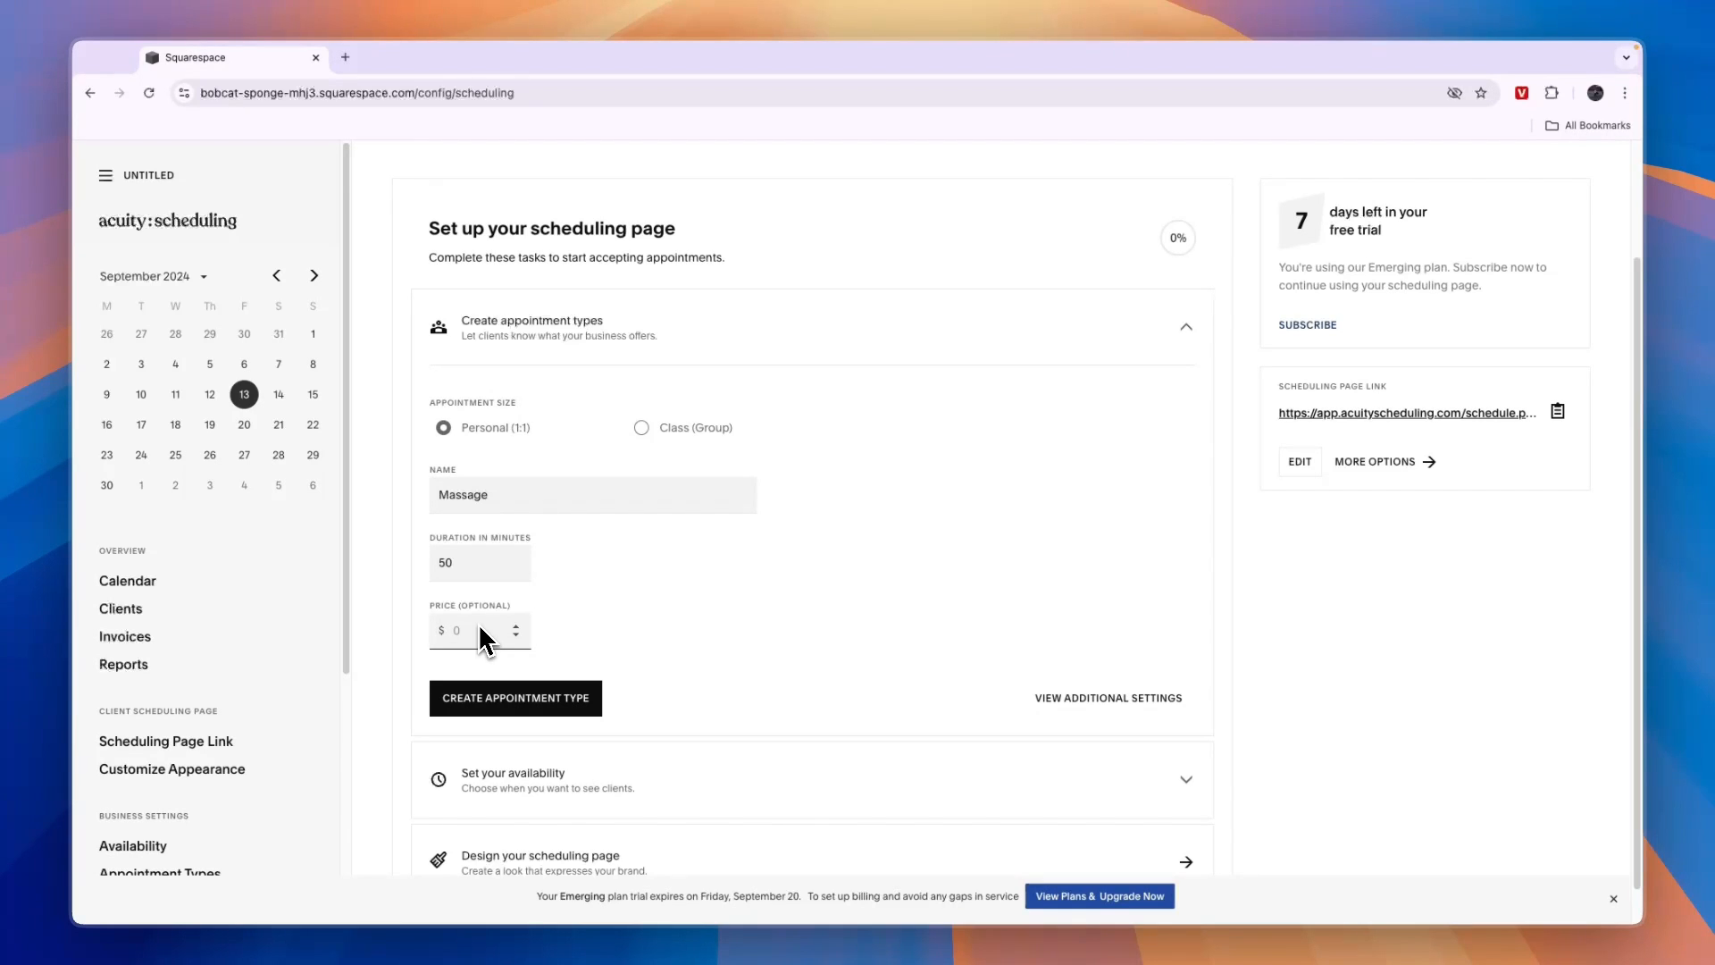
text(50)
- View the additional appointment type settings and return to the scheduling home page
click(1088, 700)
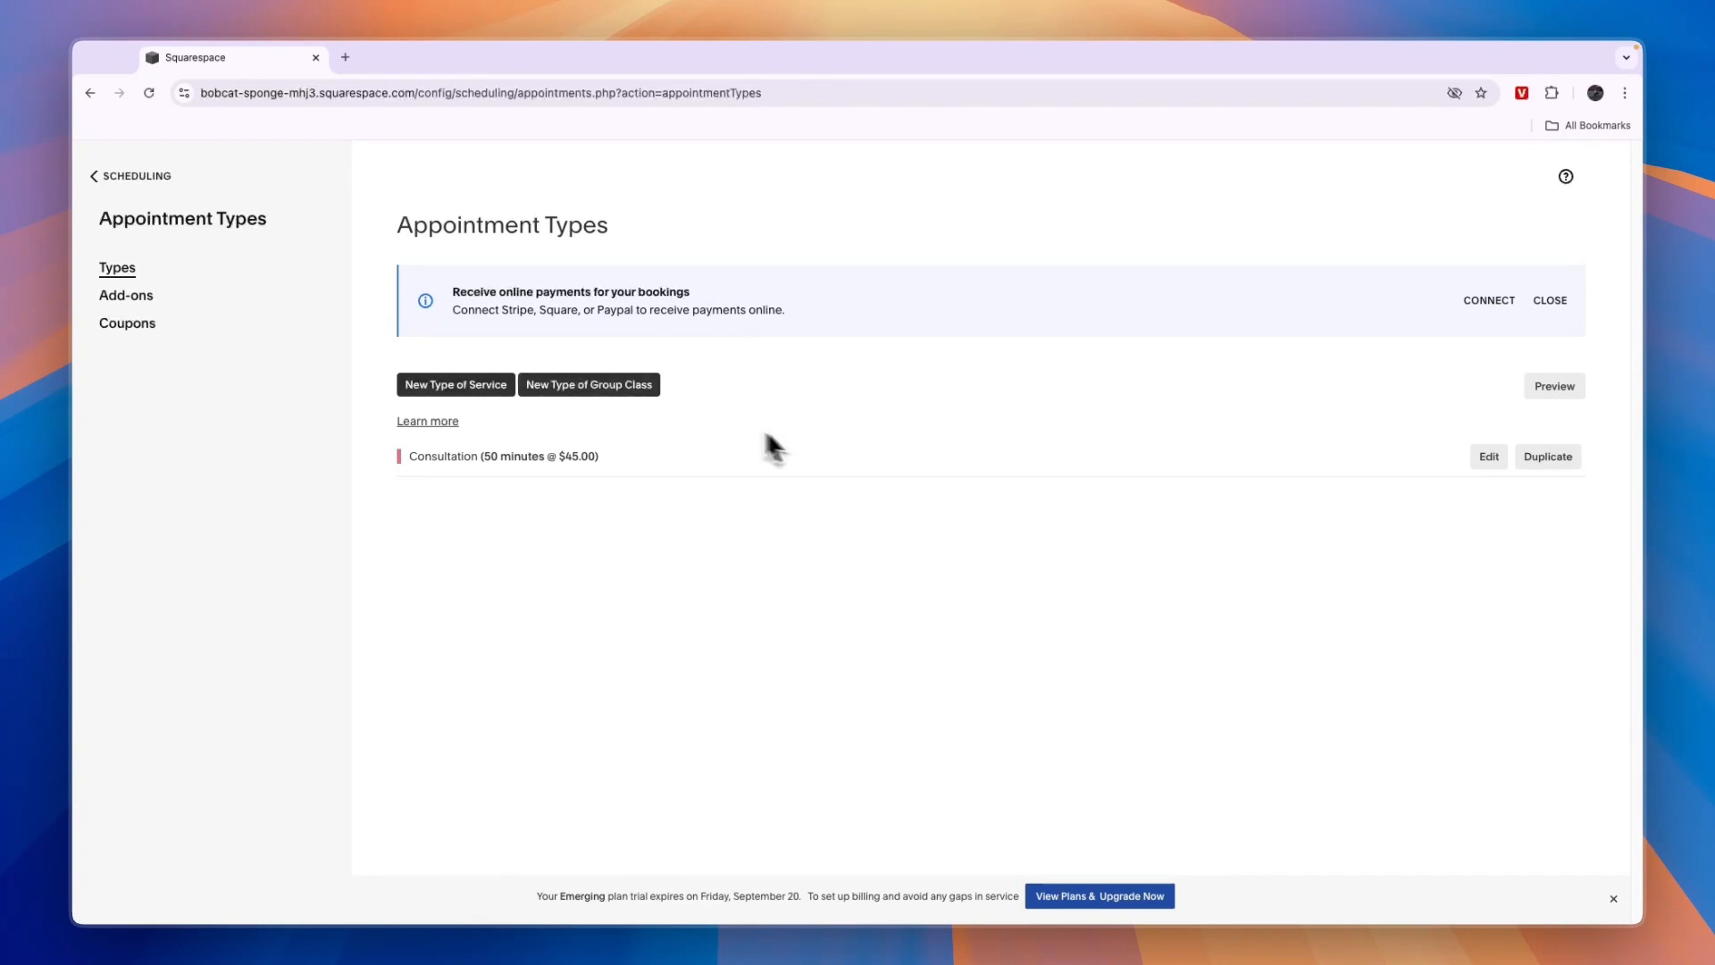
click(104, 174)
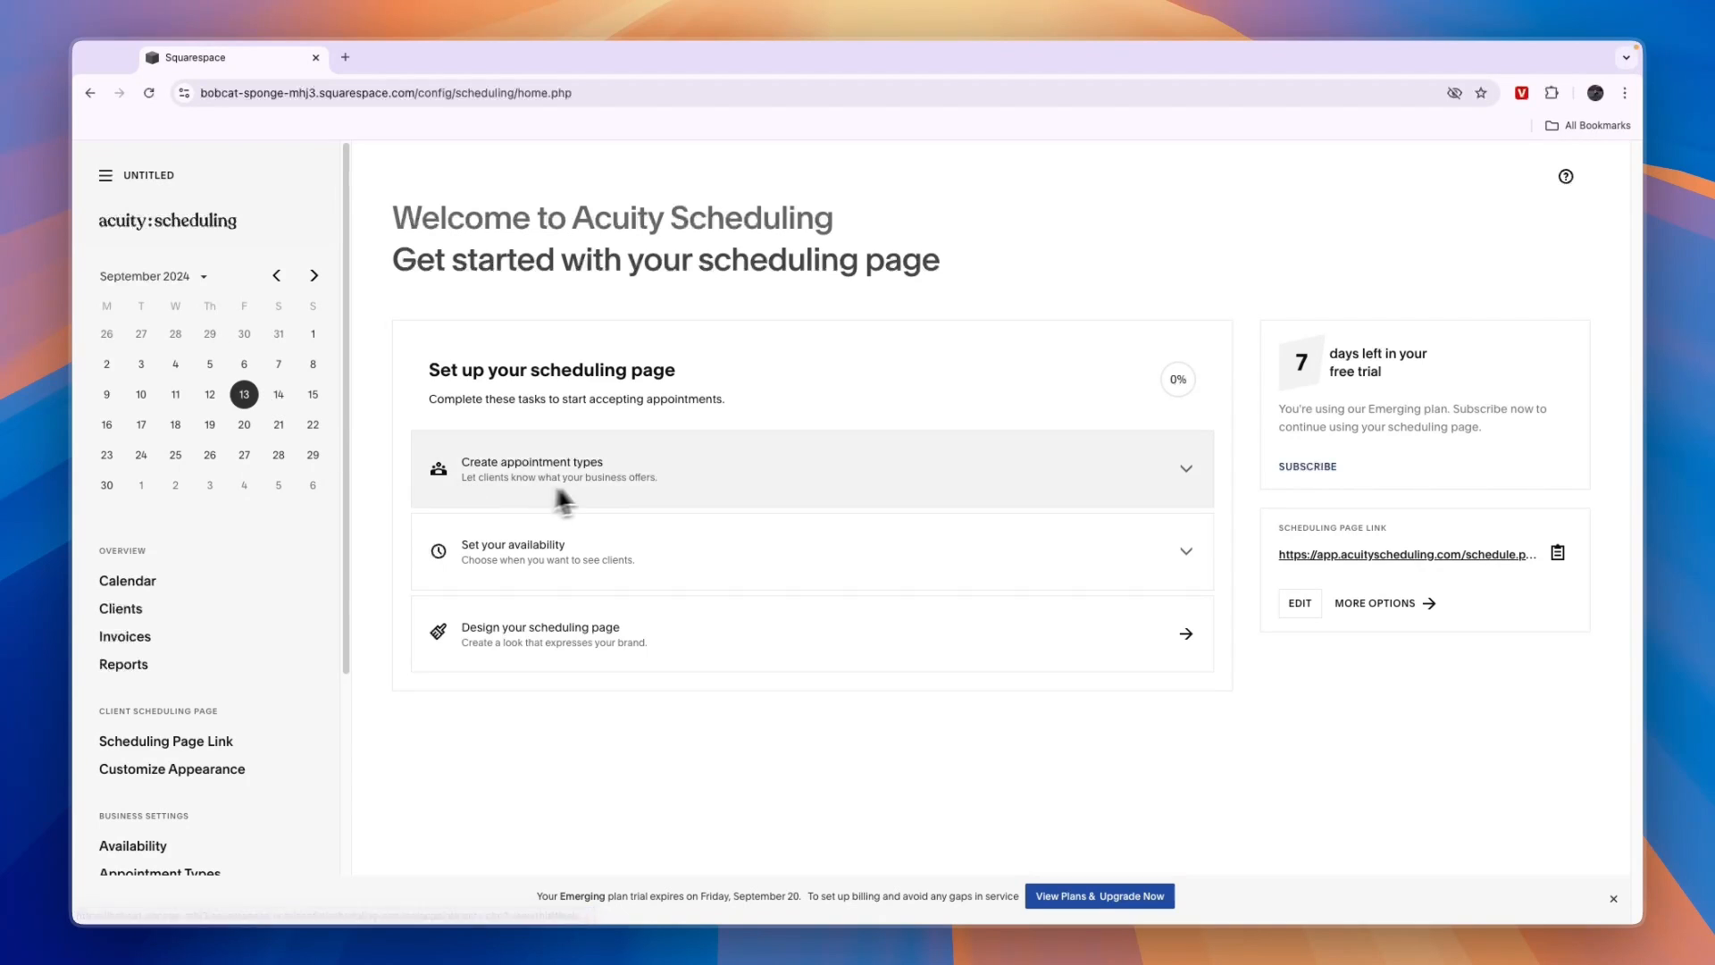
- Create the personal (1:1) appointment type named Massage from the scheduling page setup tasks
click(554, 492)
scroll(546, 634, down, 2)
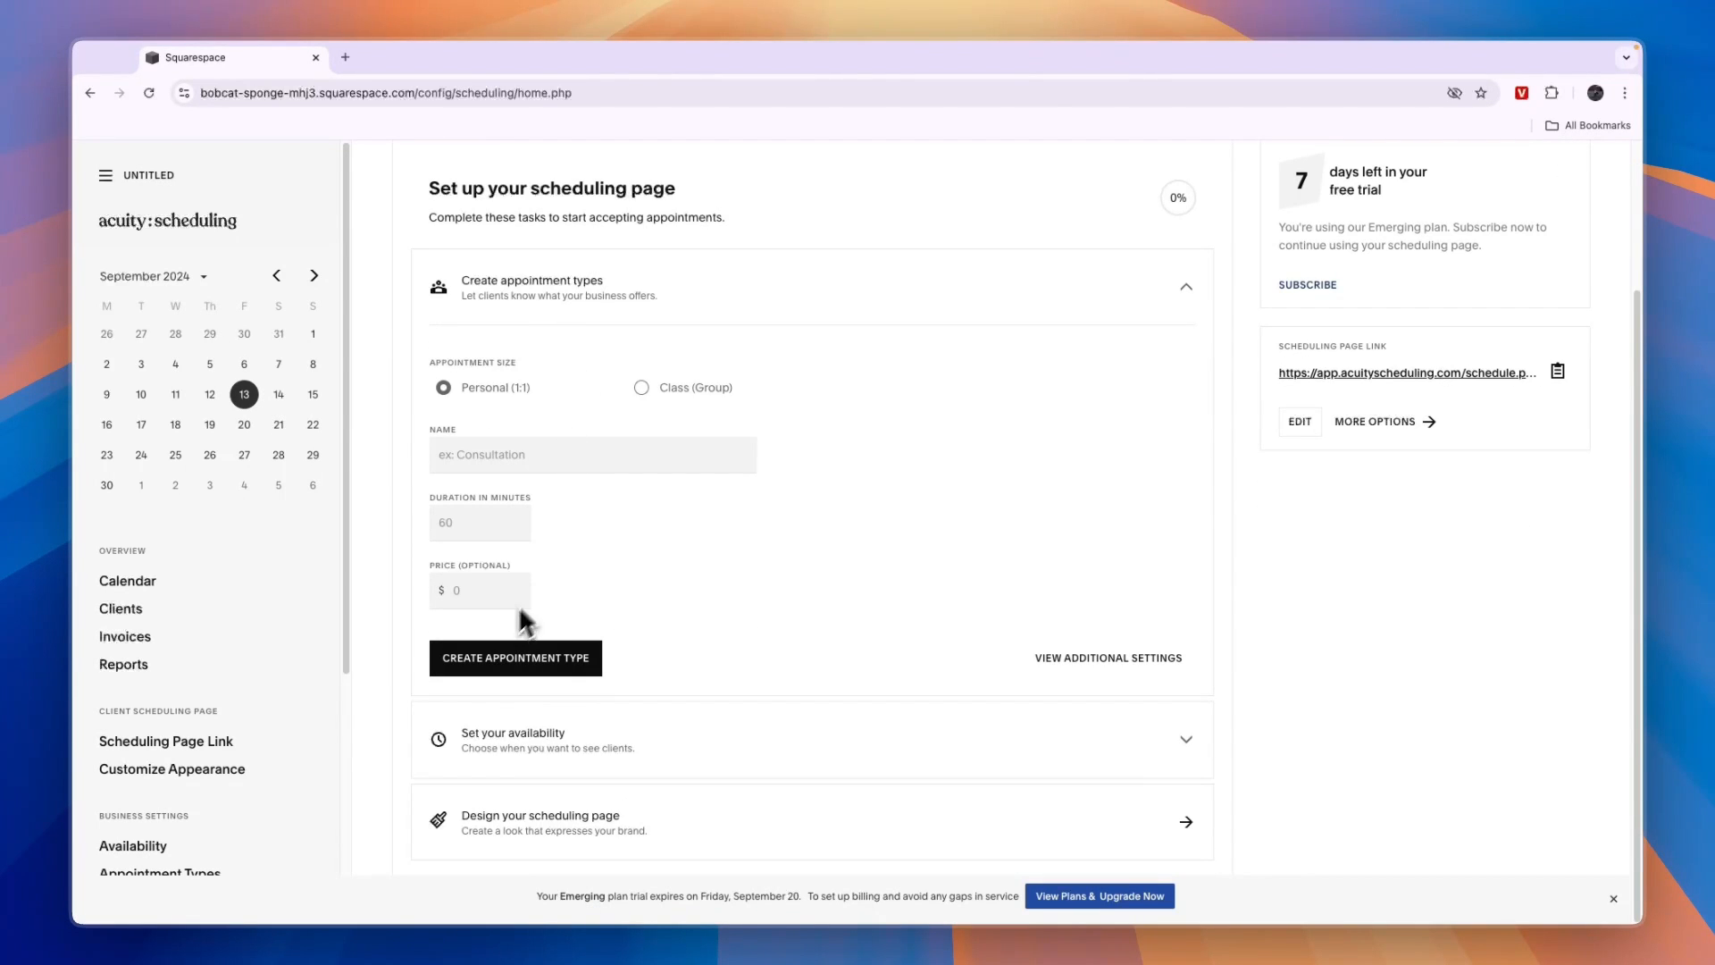
click(522, 666)
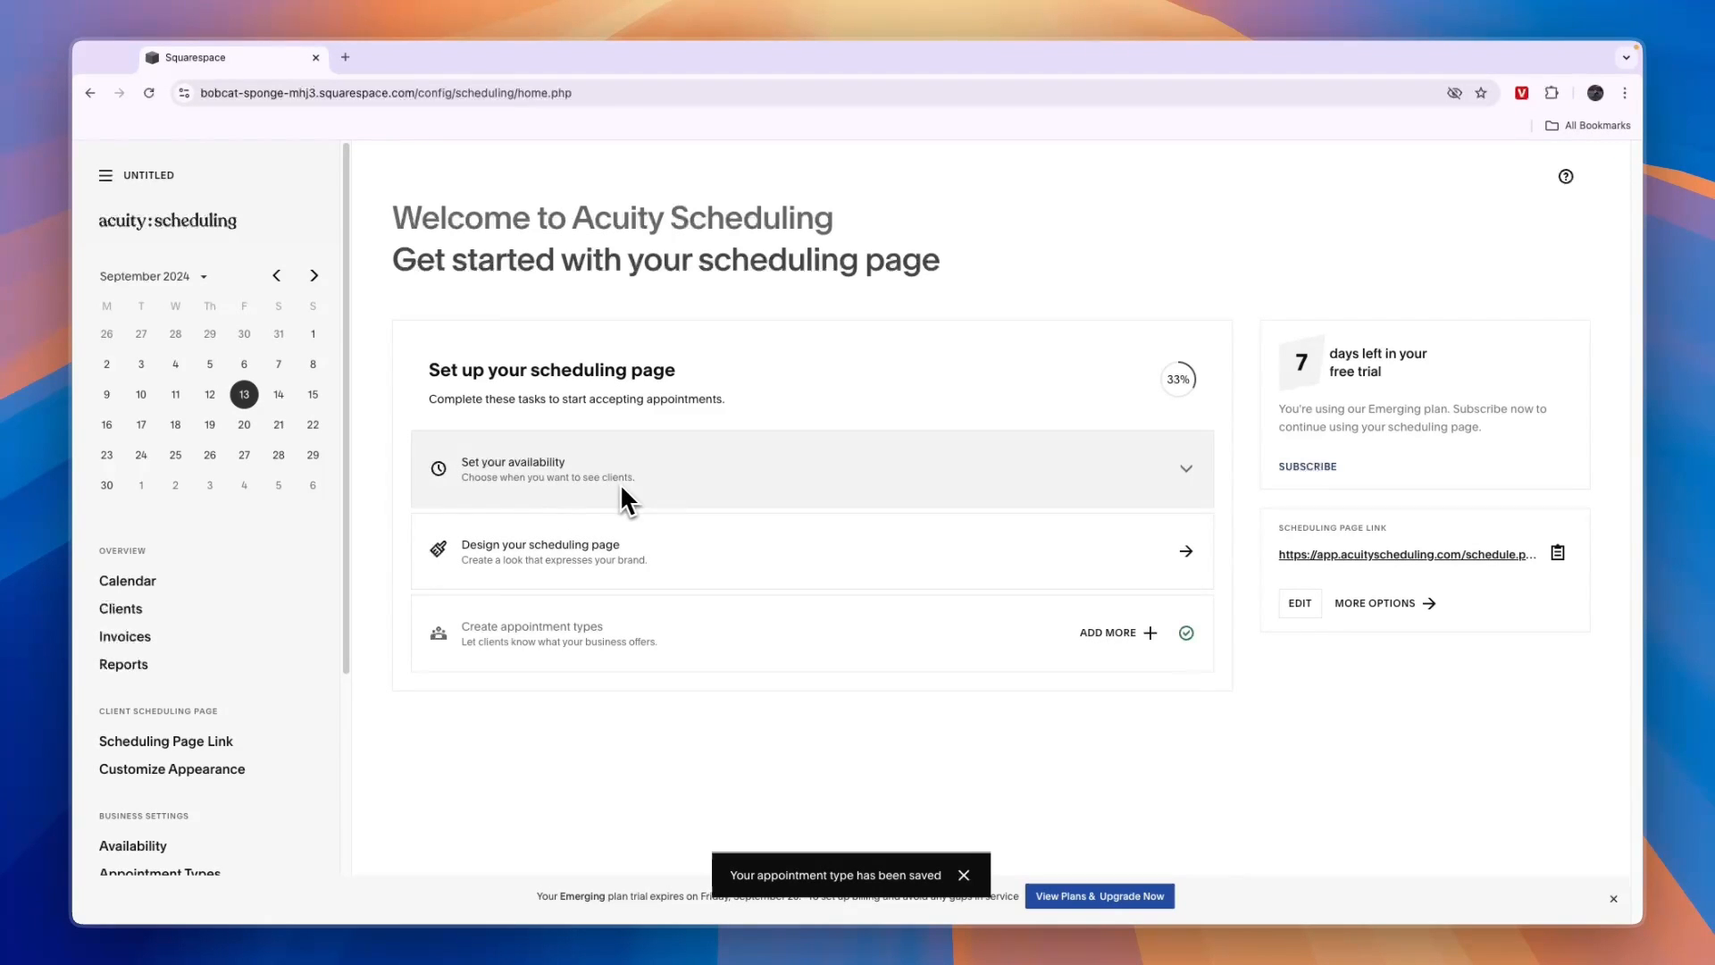
- Add a second time block to Friday's availability and set the first block's end time to 13:00
click(543, 469)
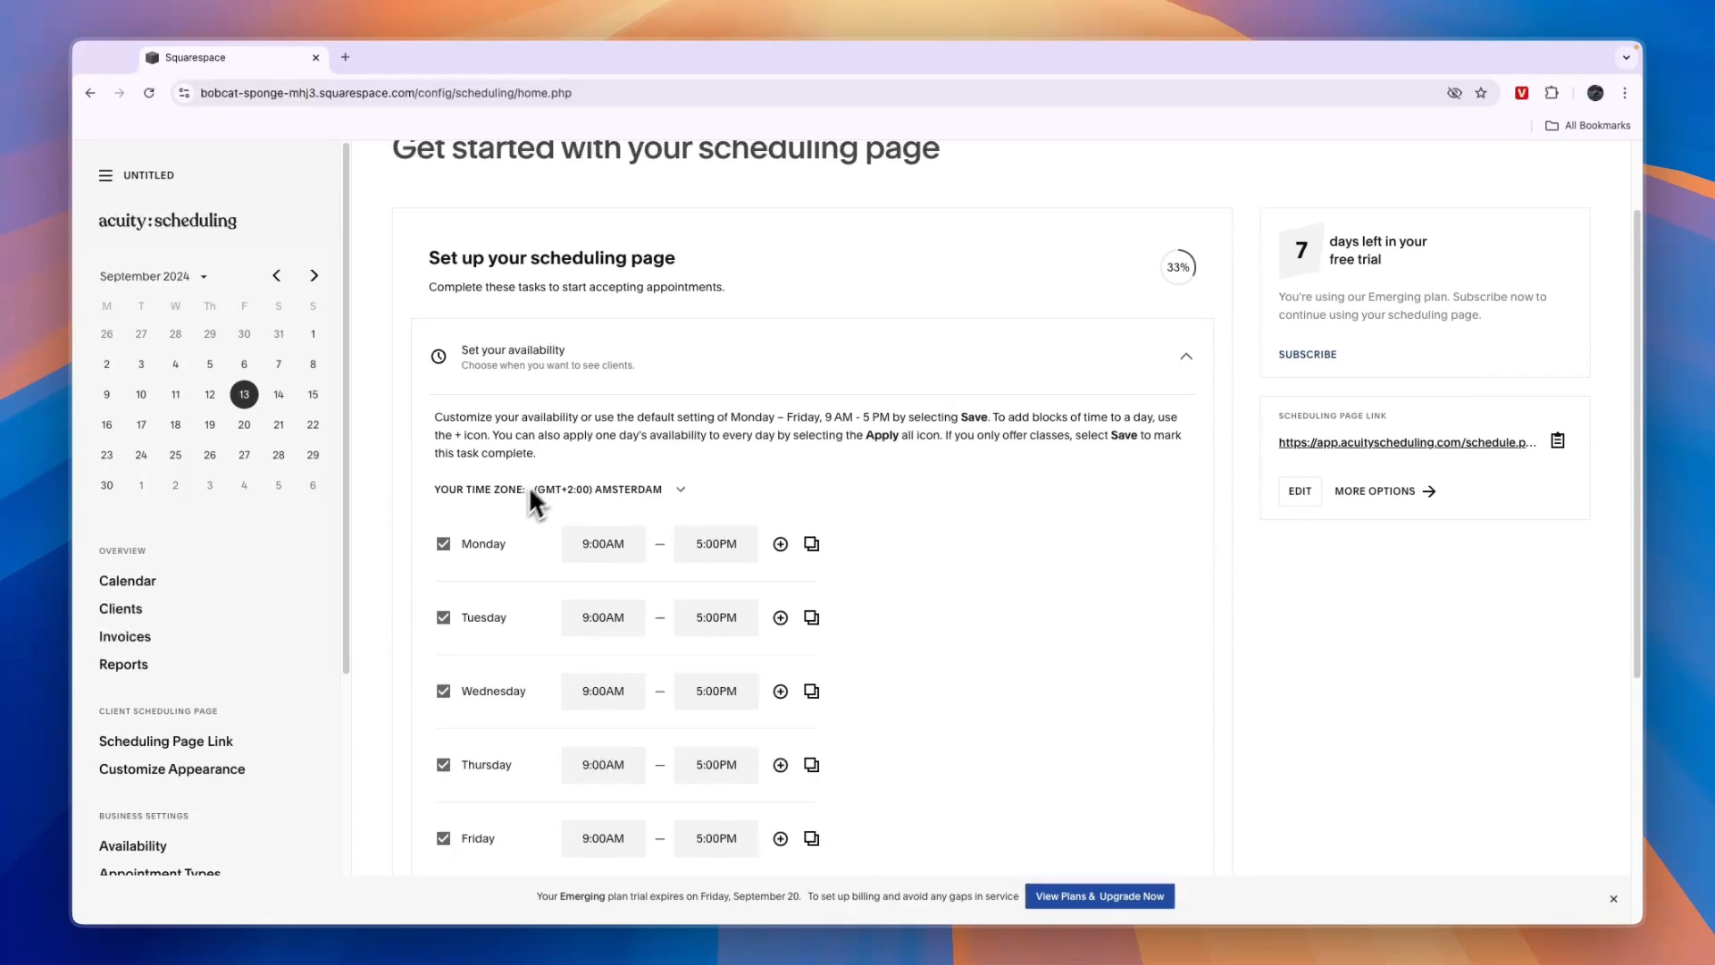
scroll(528, 485, down, 3)
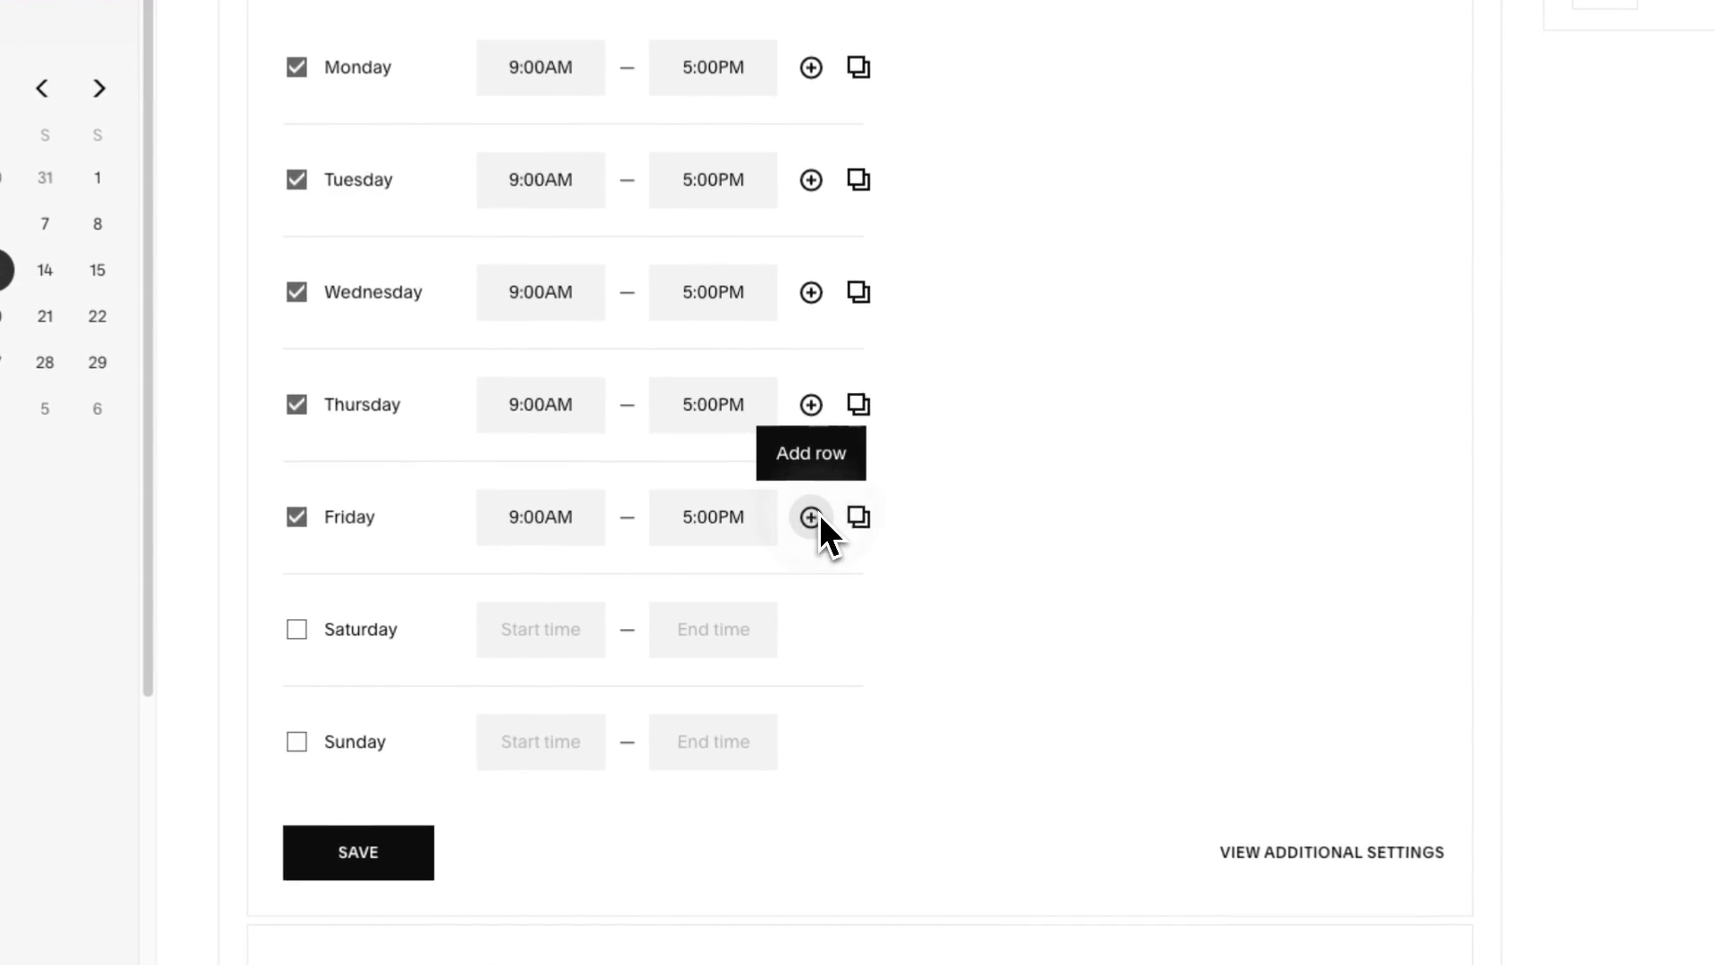
click(780, 557)
click(715, 518)
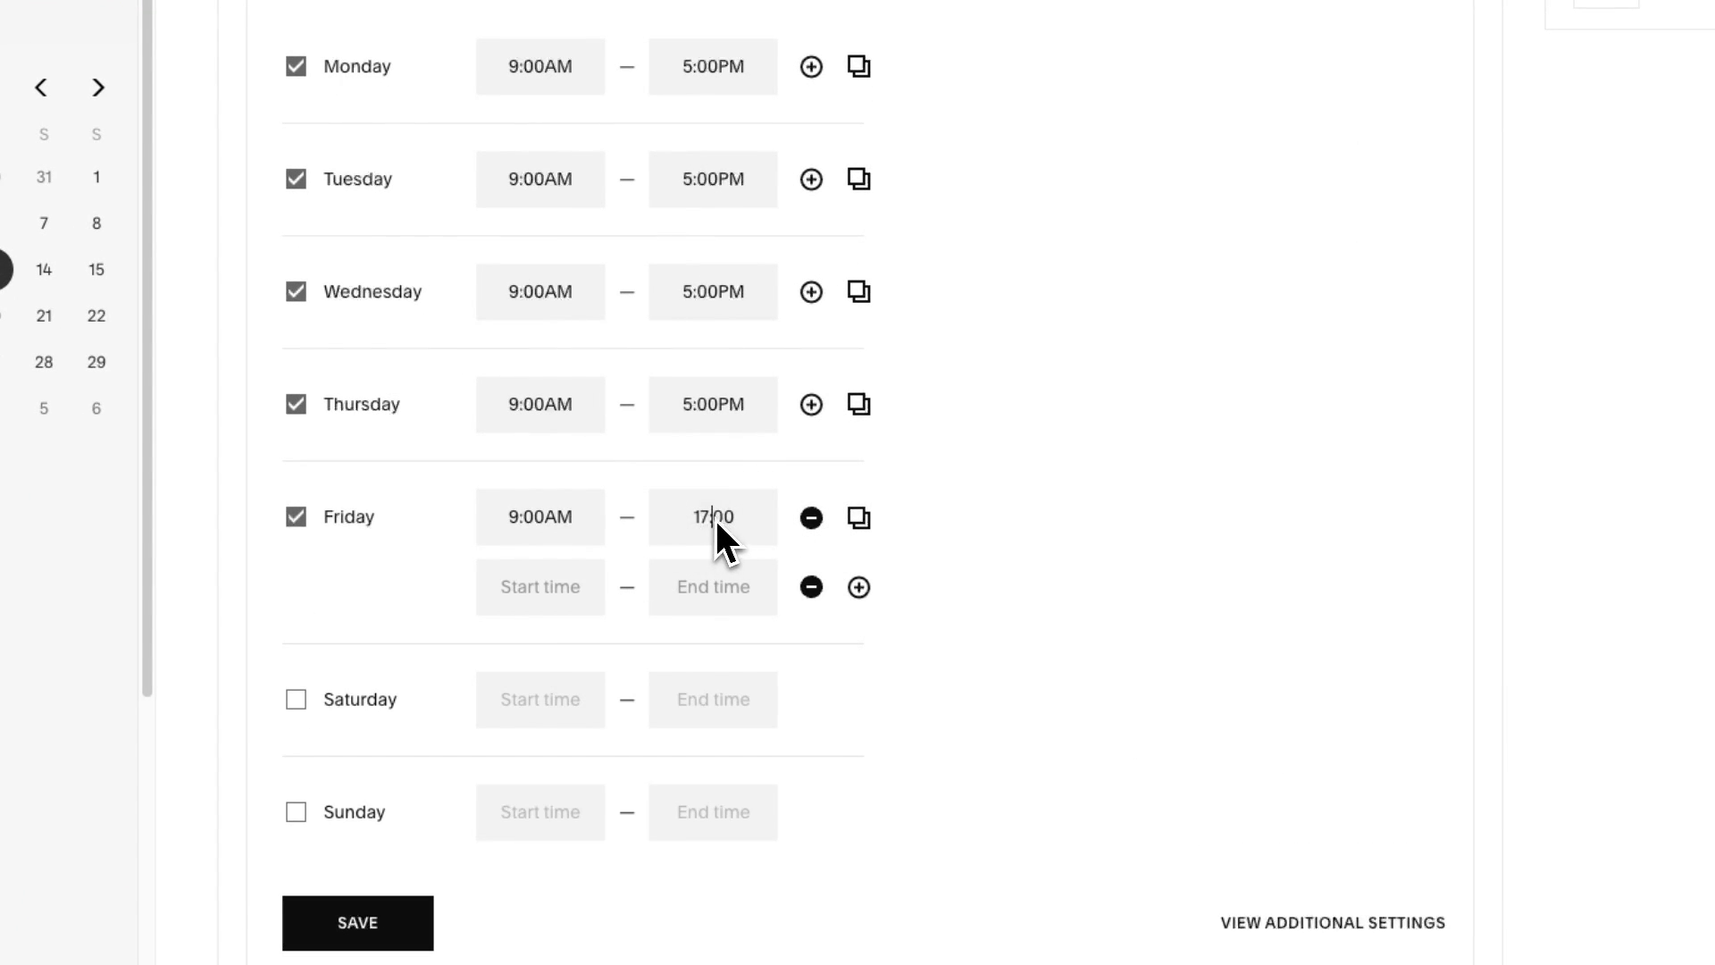
key(BackSpace)
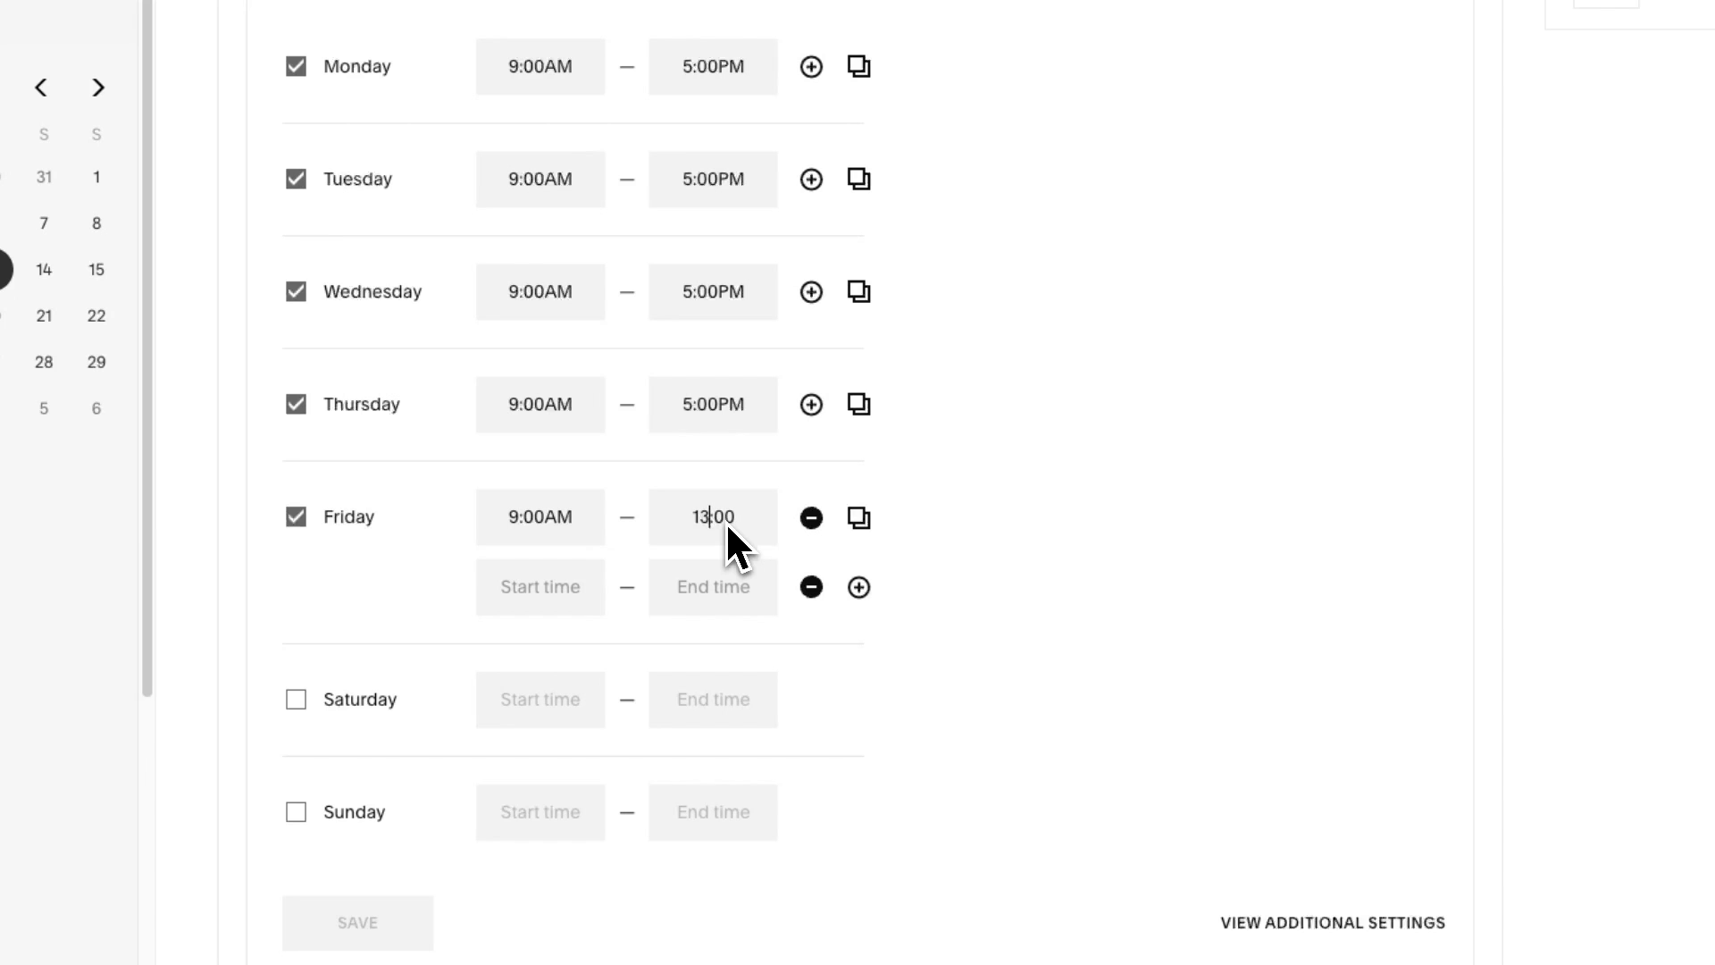
text(3)
- Set Friday's additional availability block to start at 2:00AM and end at 7:00AM
click(593, 593)
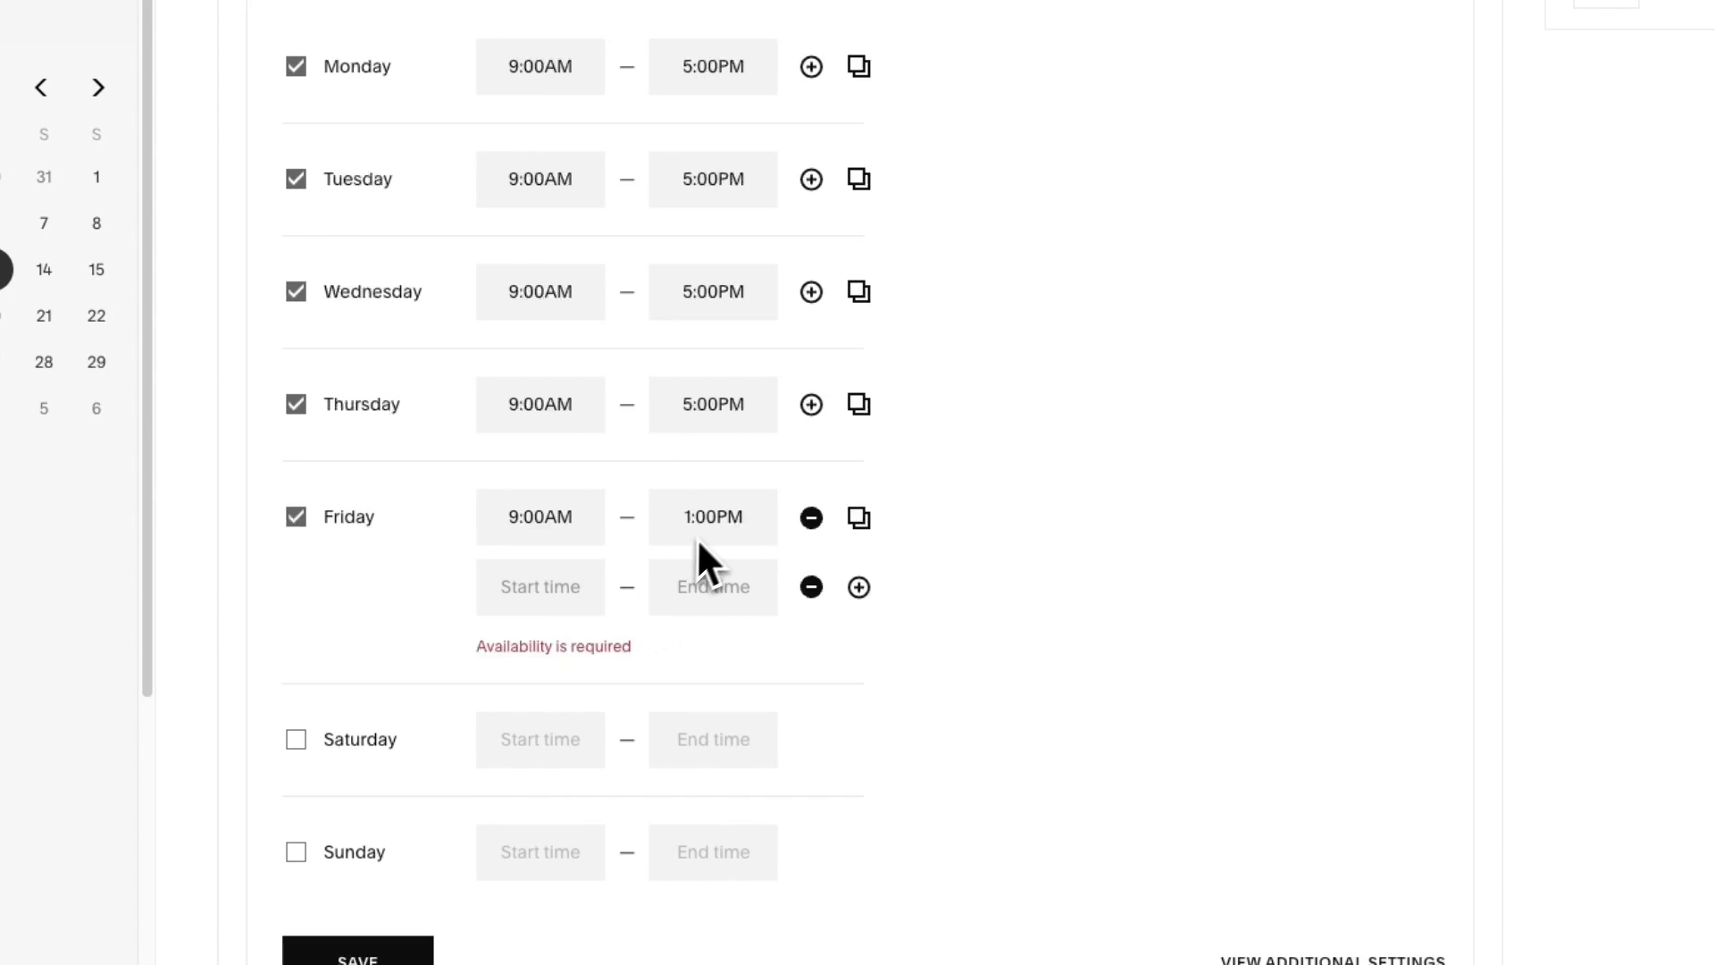
text(2)
click(710, 590)
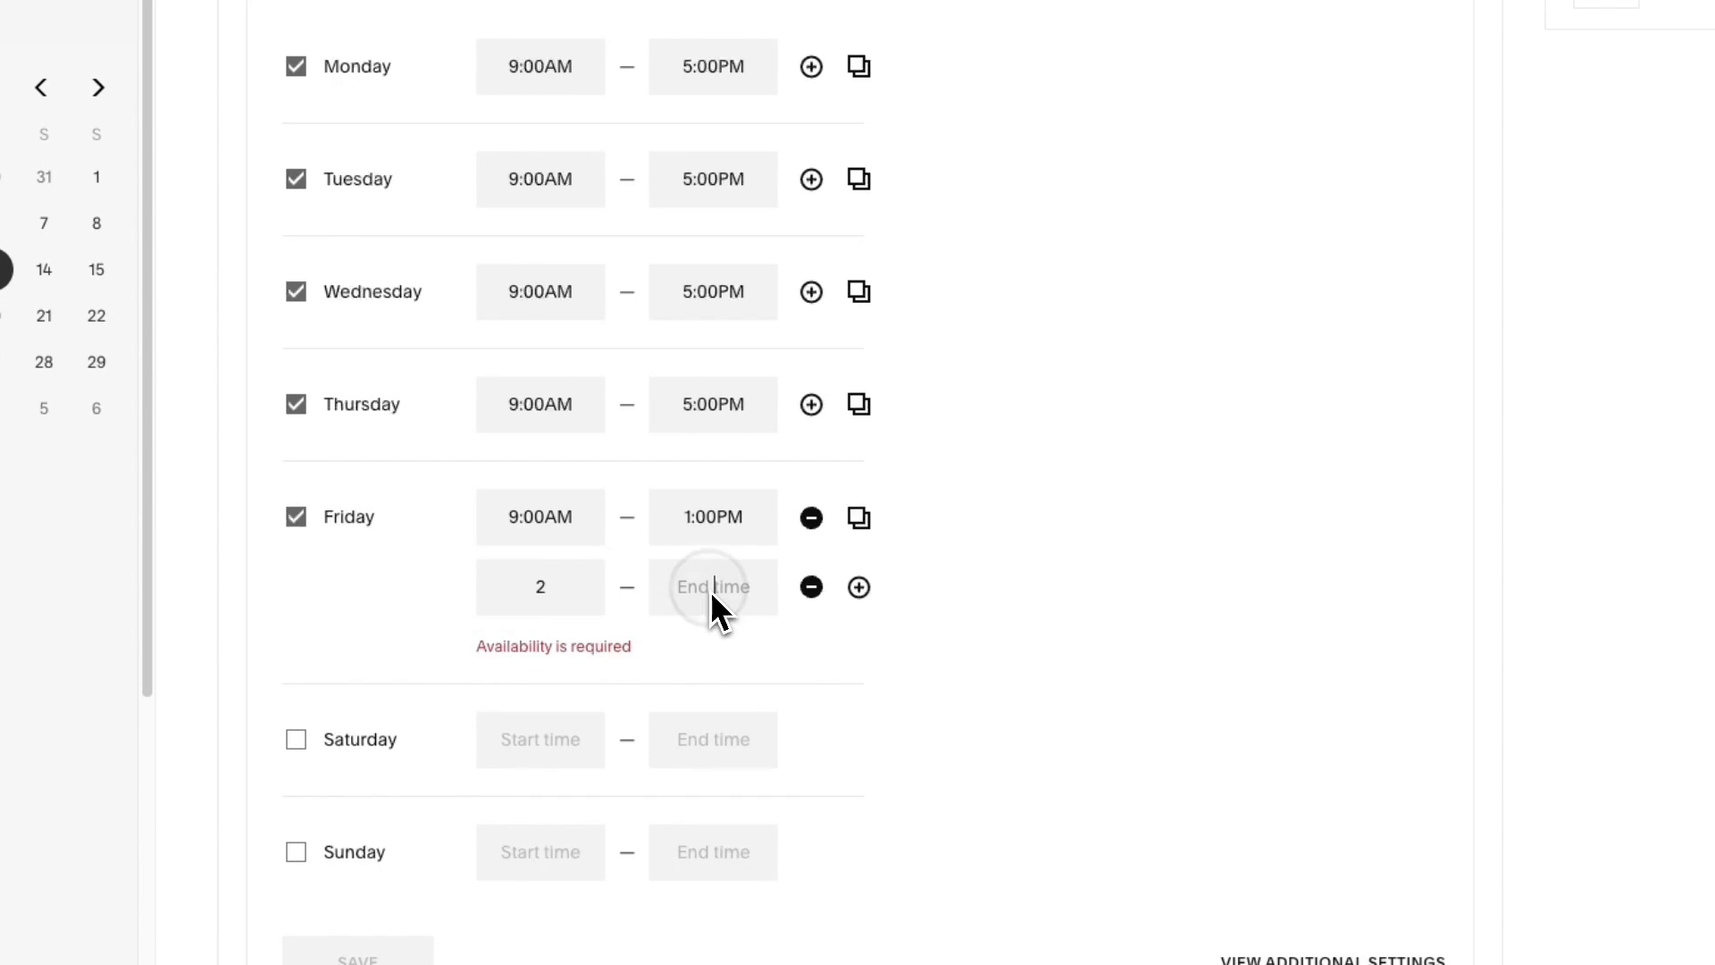
text(7)
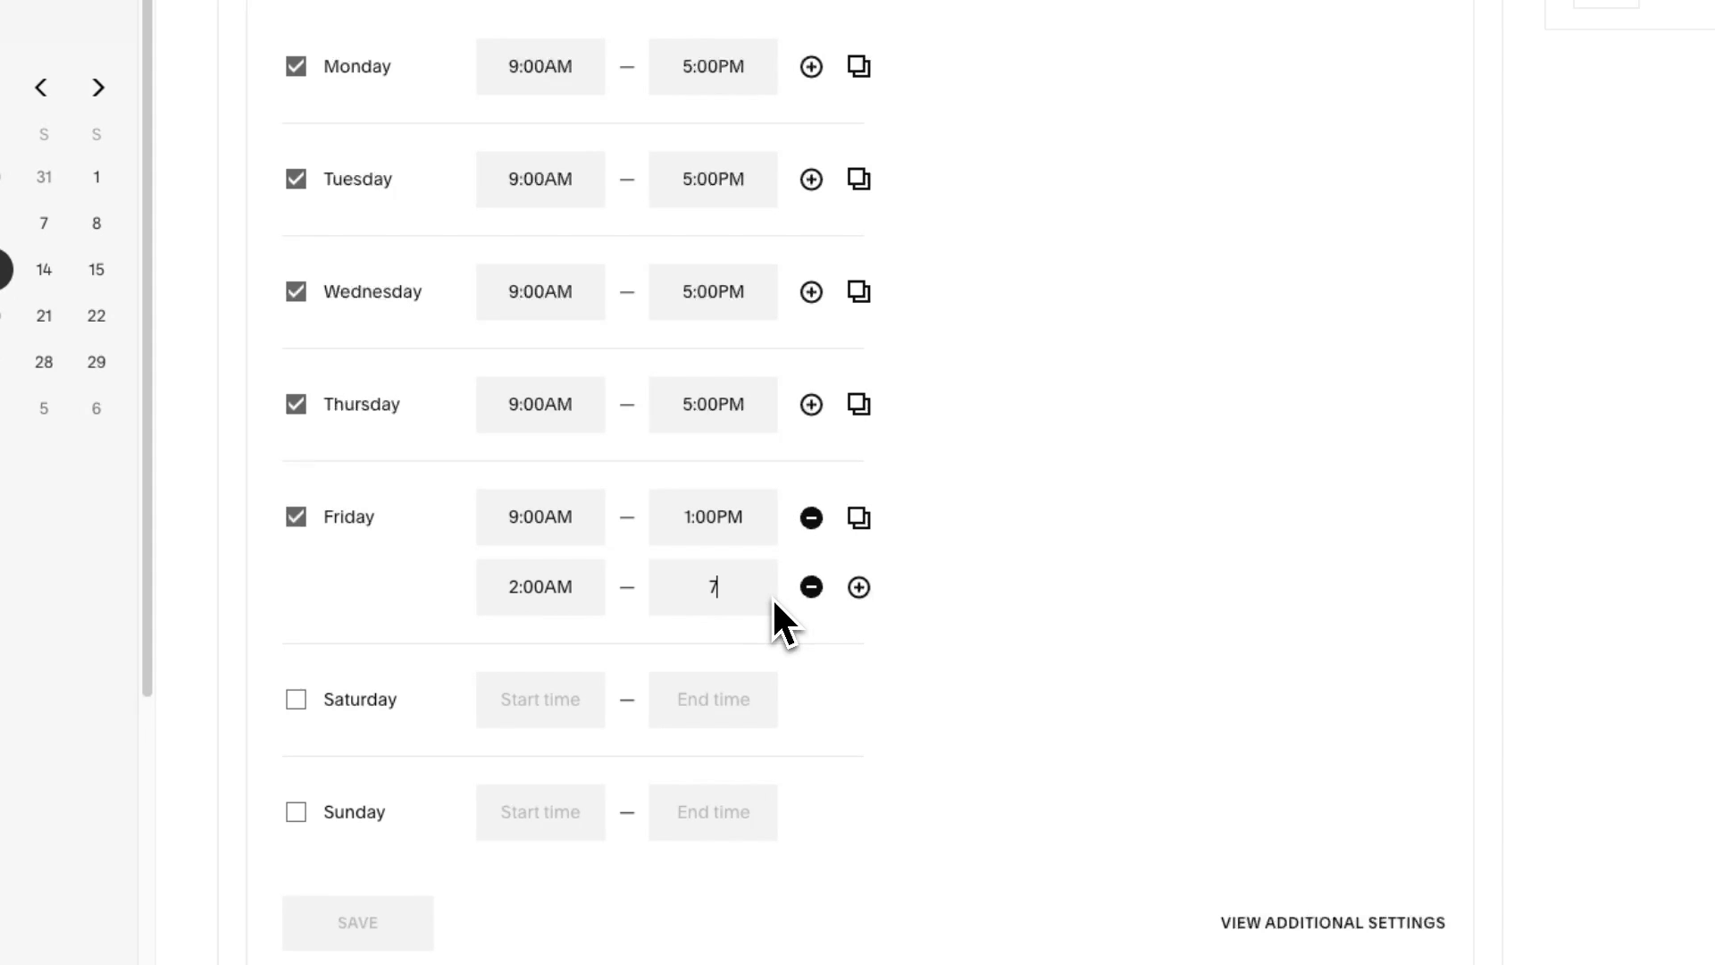
click(944, 597)
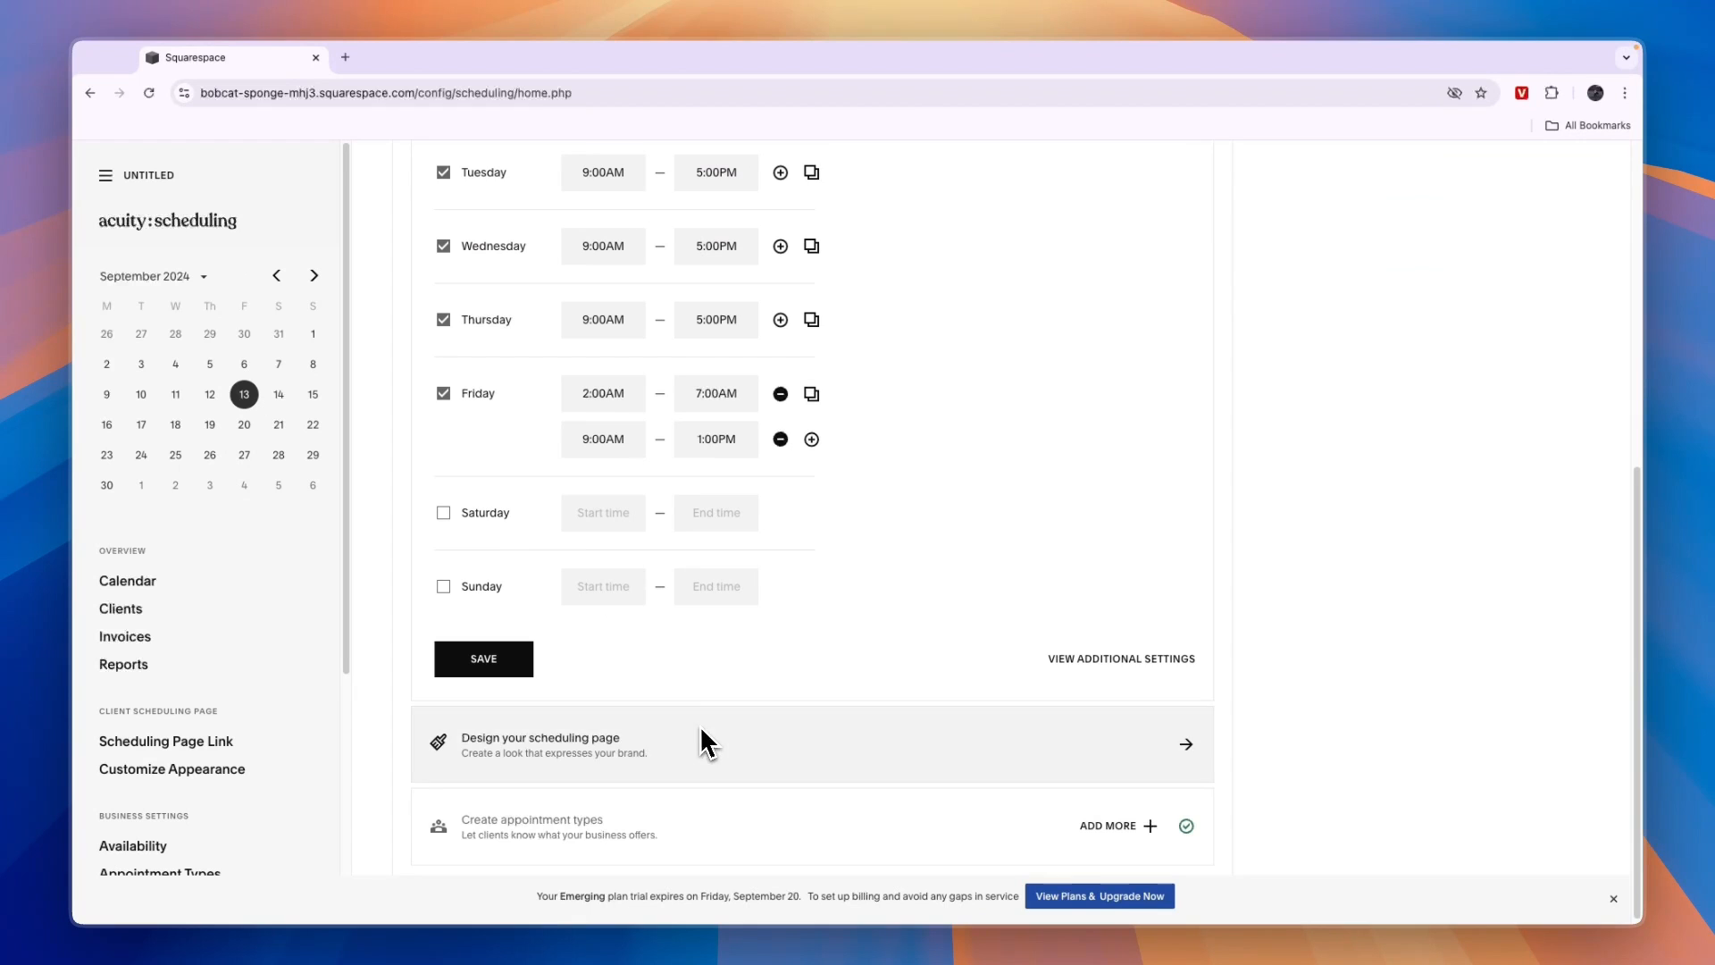
- Save the weekly availability
scroll(701, 728, up, 2)
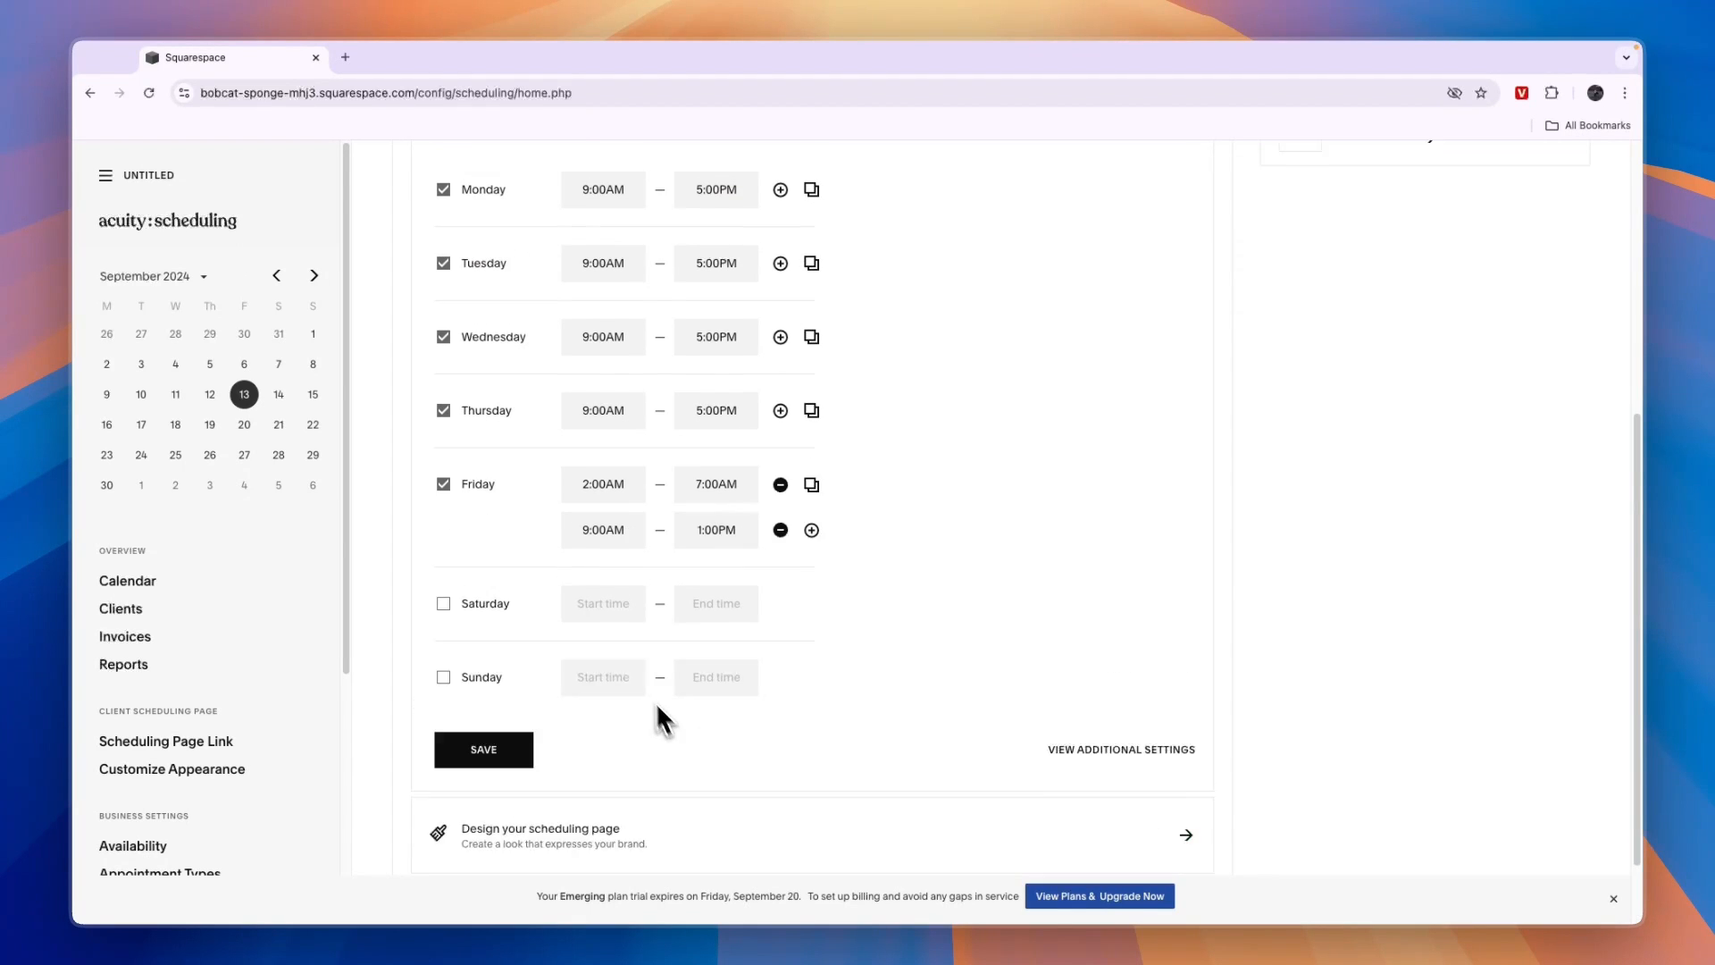
scroll(544, 765, down, 3)
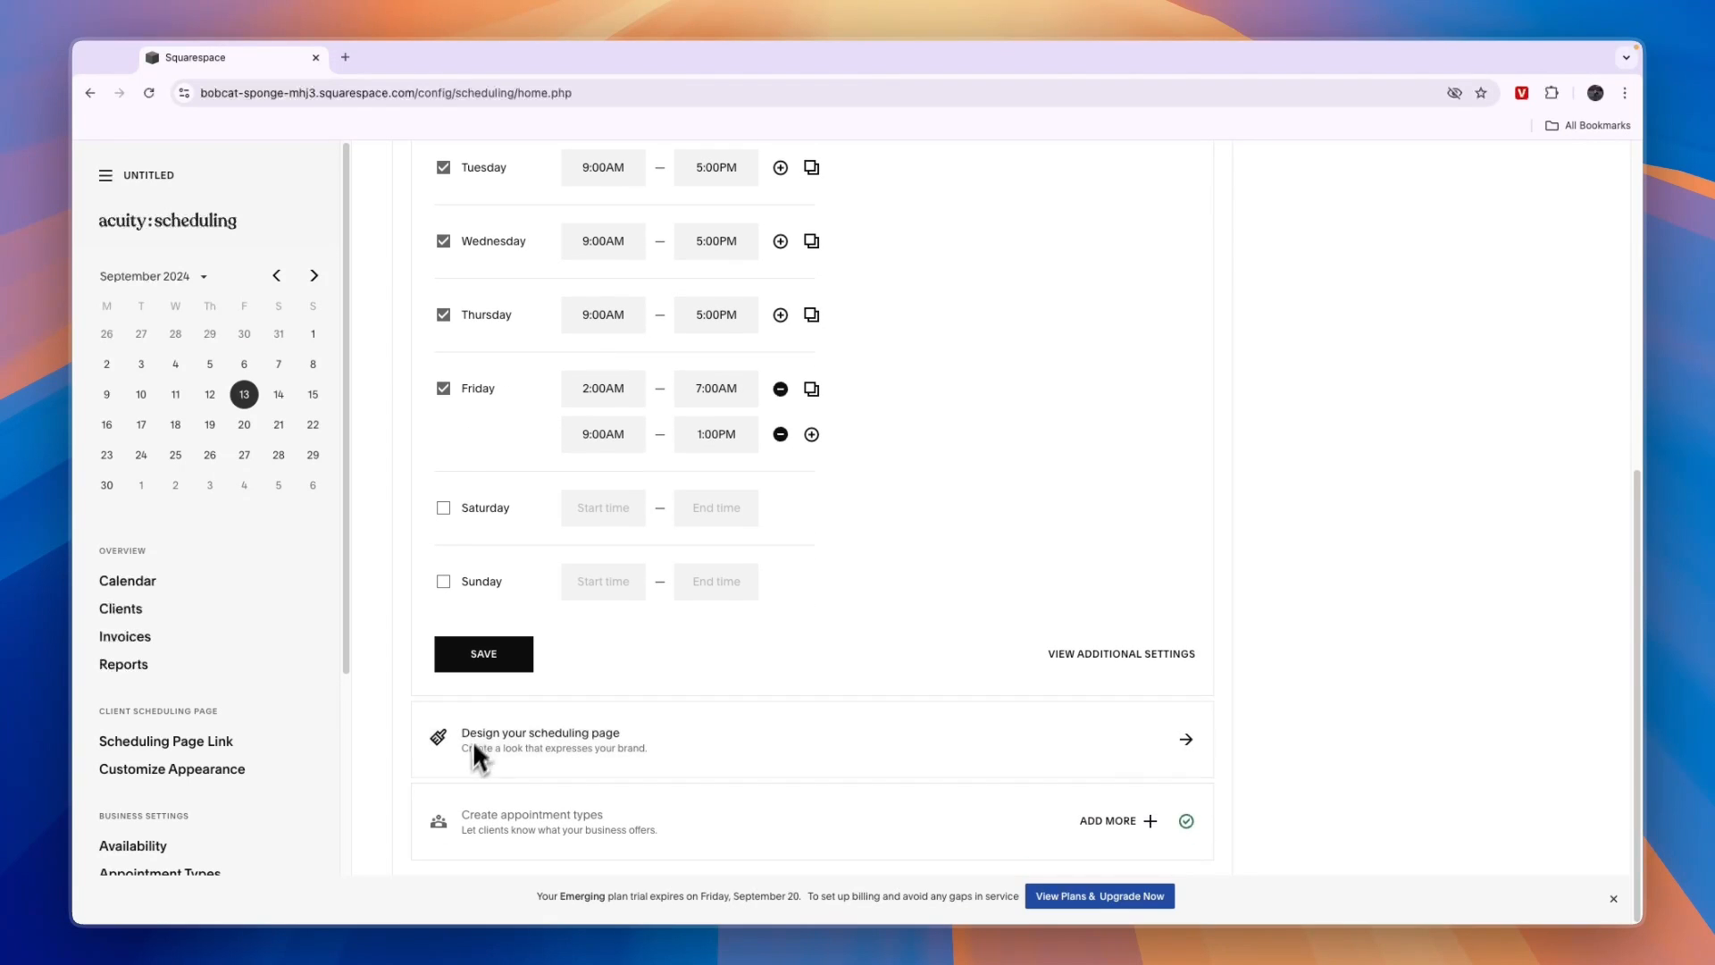
click(485, 665)
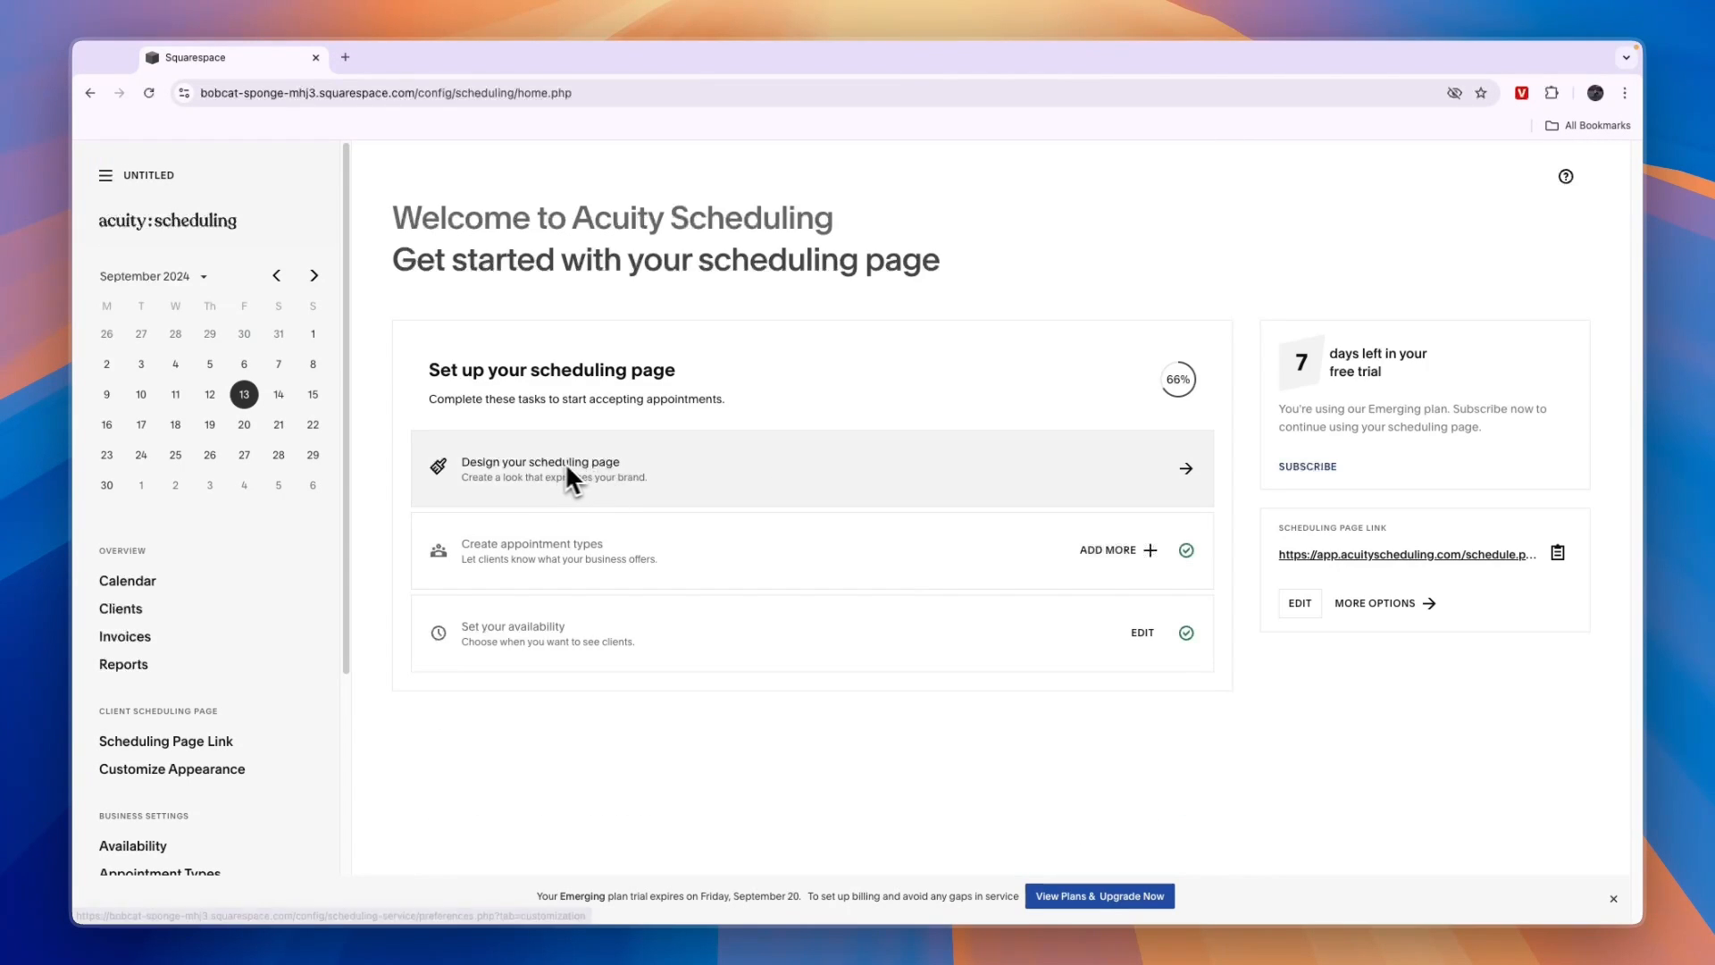
- Open the design settings for the scheduling page and review the Monthly and Daily template descriptions
click(520, 476)
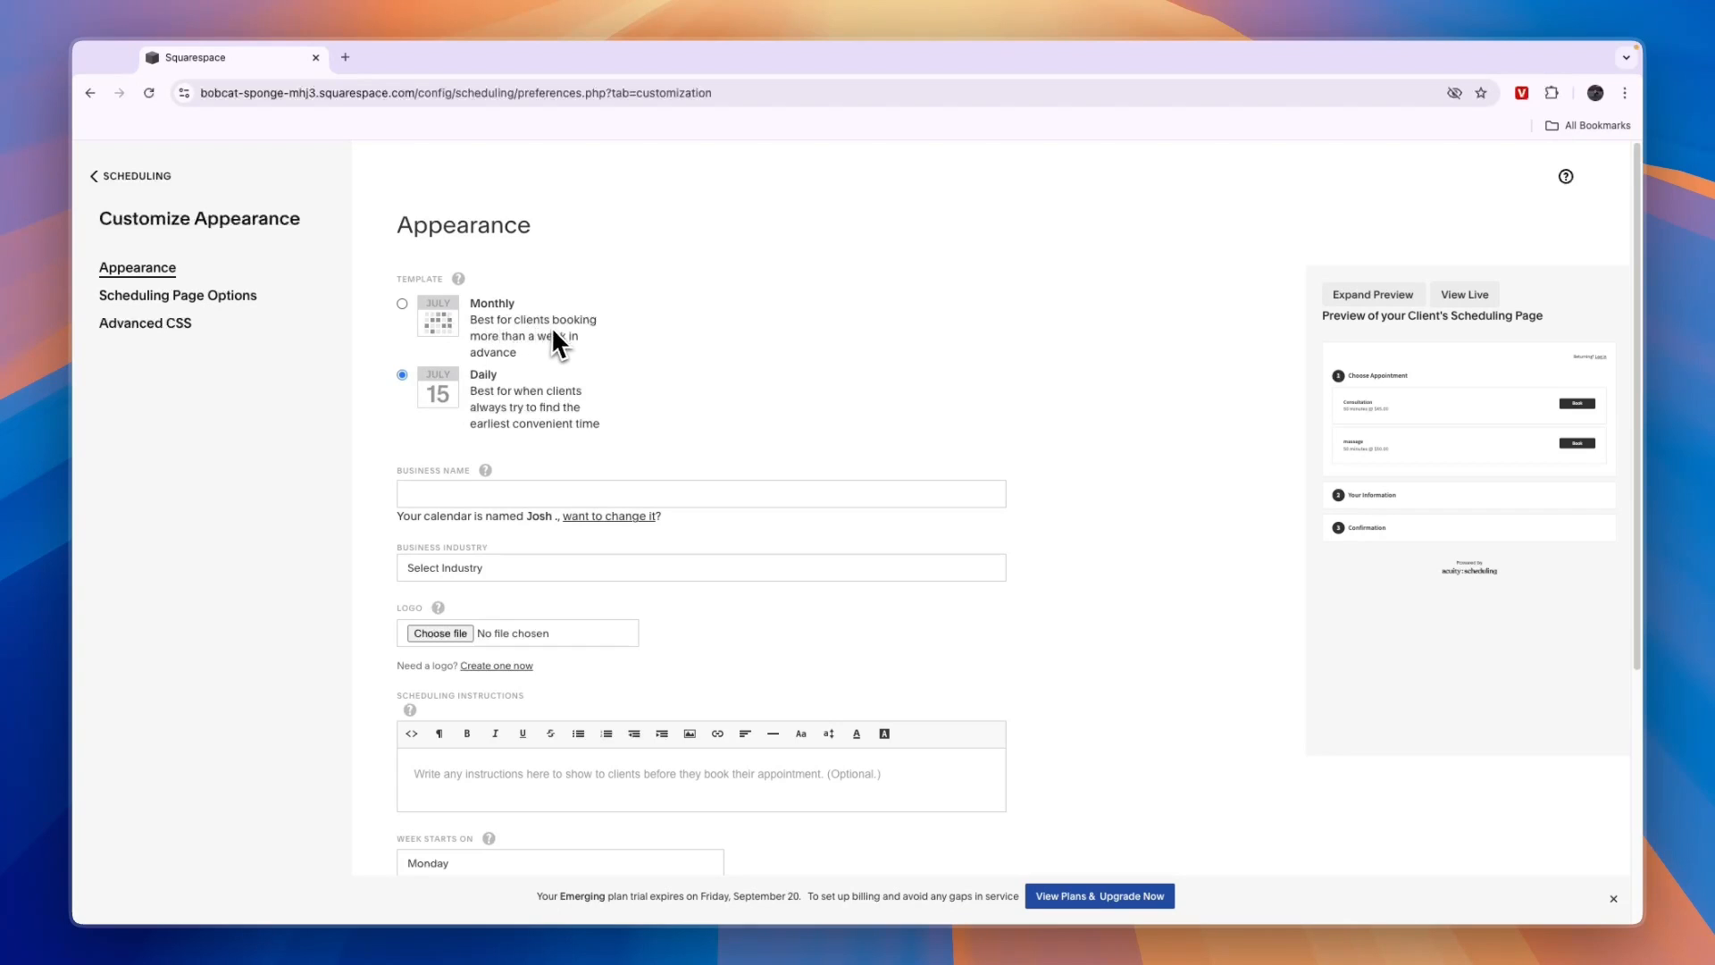
drag(470, 374, 525, 388)
click(475, 320)
mouse_move(555, 325)
mouse_down()
mouse_move(522, 341)
mouse_move(554, 353)
mouse_up()
click(471, 399)
drag(546, 398, 614, 428)
click(614, 429)
- Enter AS-Solutions as the business name and set the business industry to Medical Spa
click(489, 491)
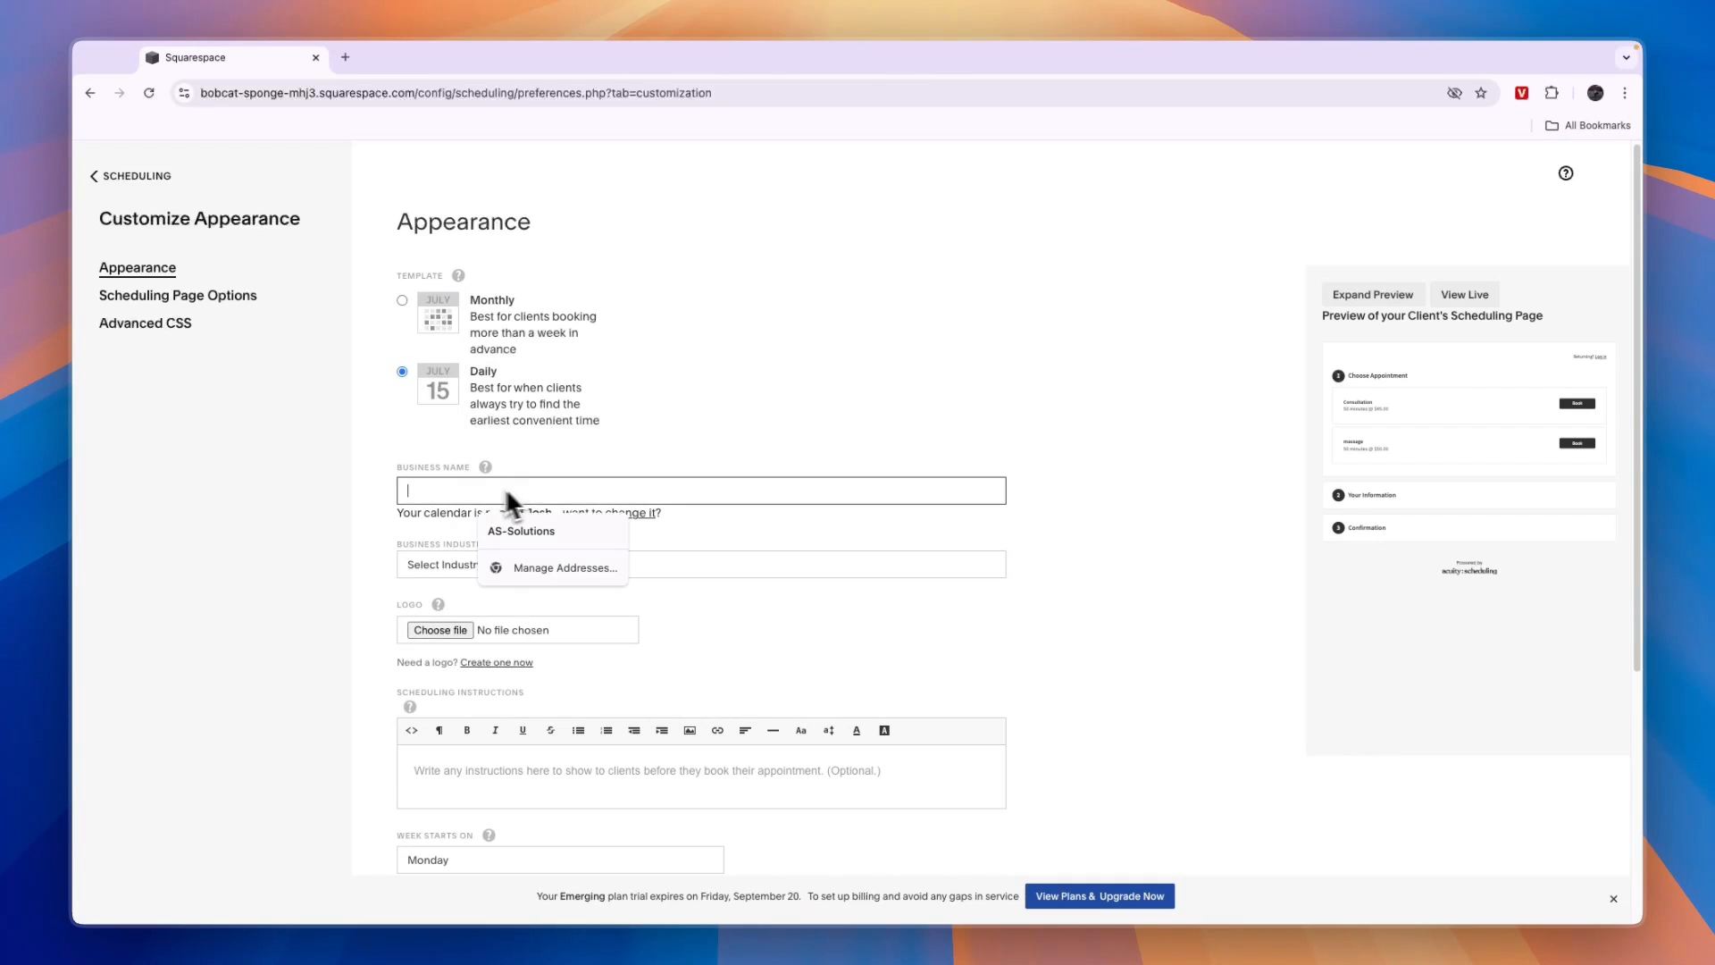
click(525, 531)
scroll(554, 451, down, 2)
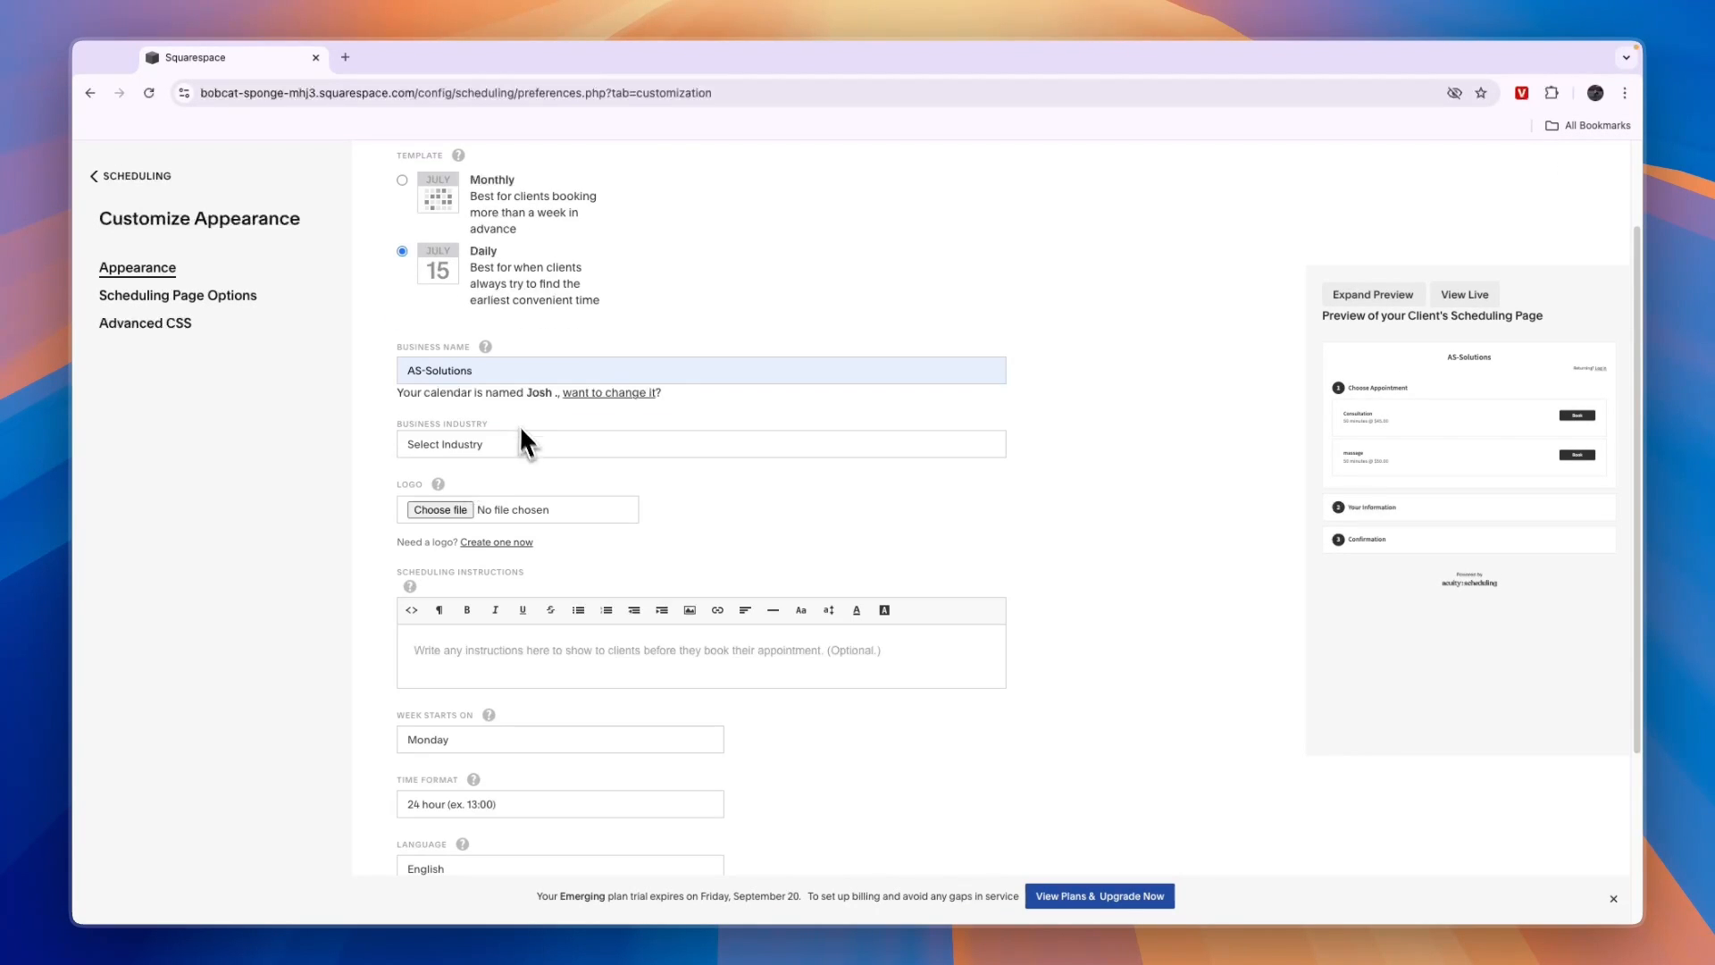
drag(404, 397, 547, 397)
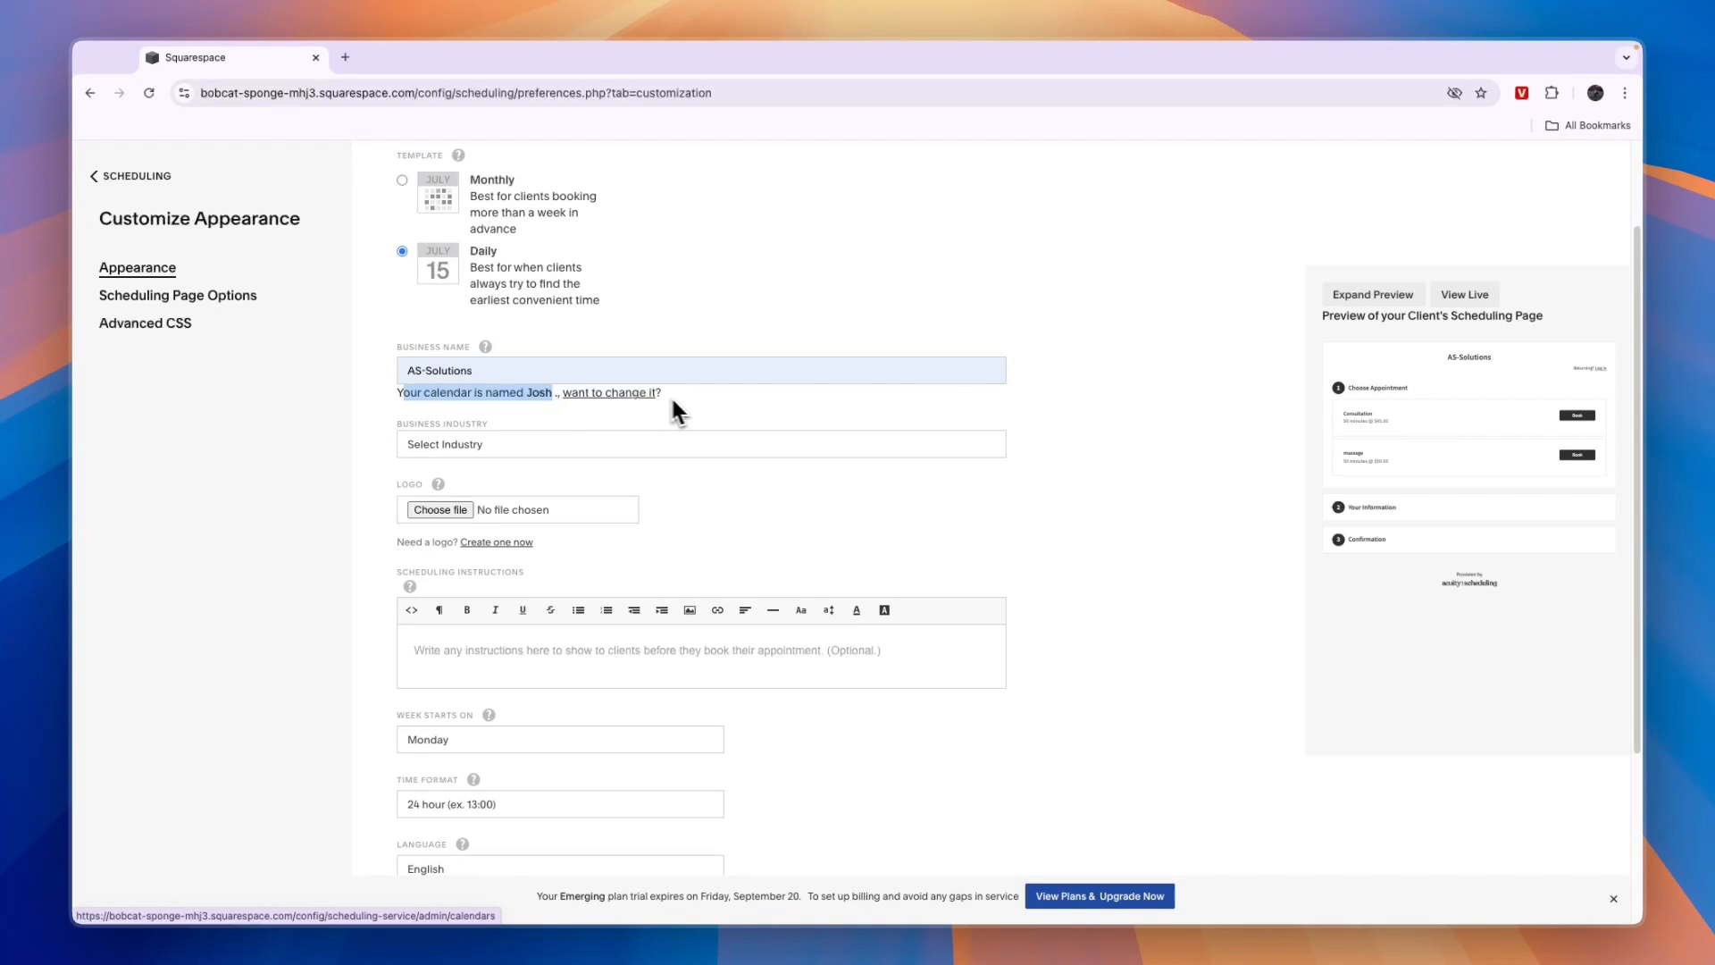
click(536, 444)
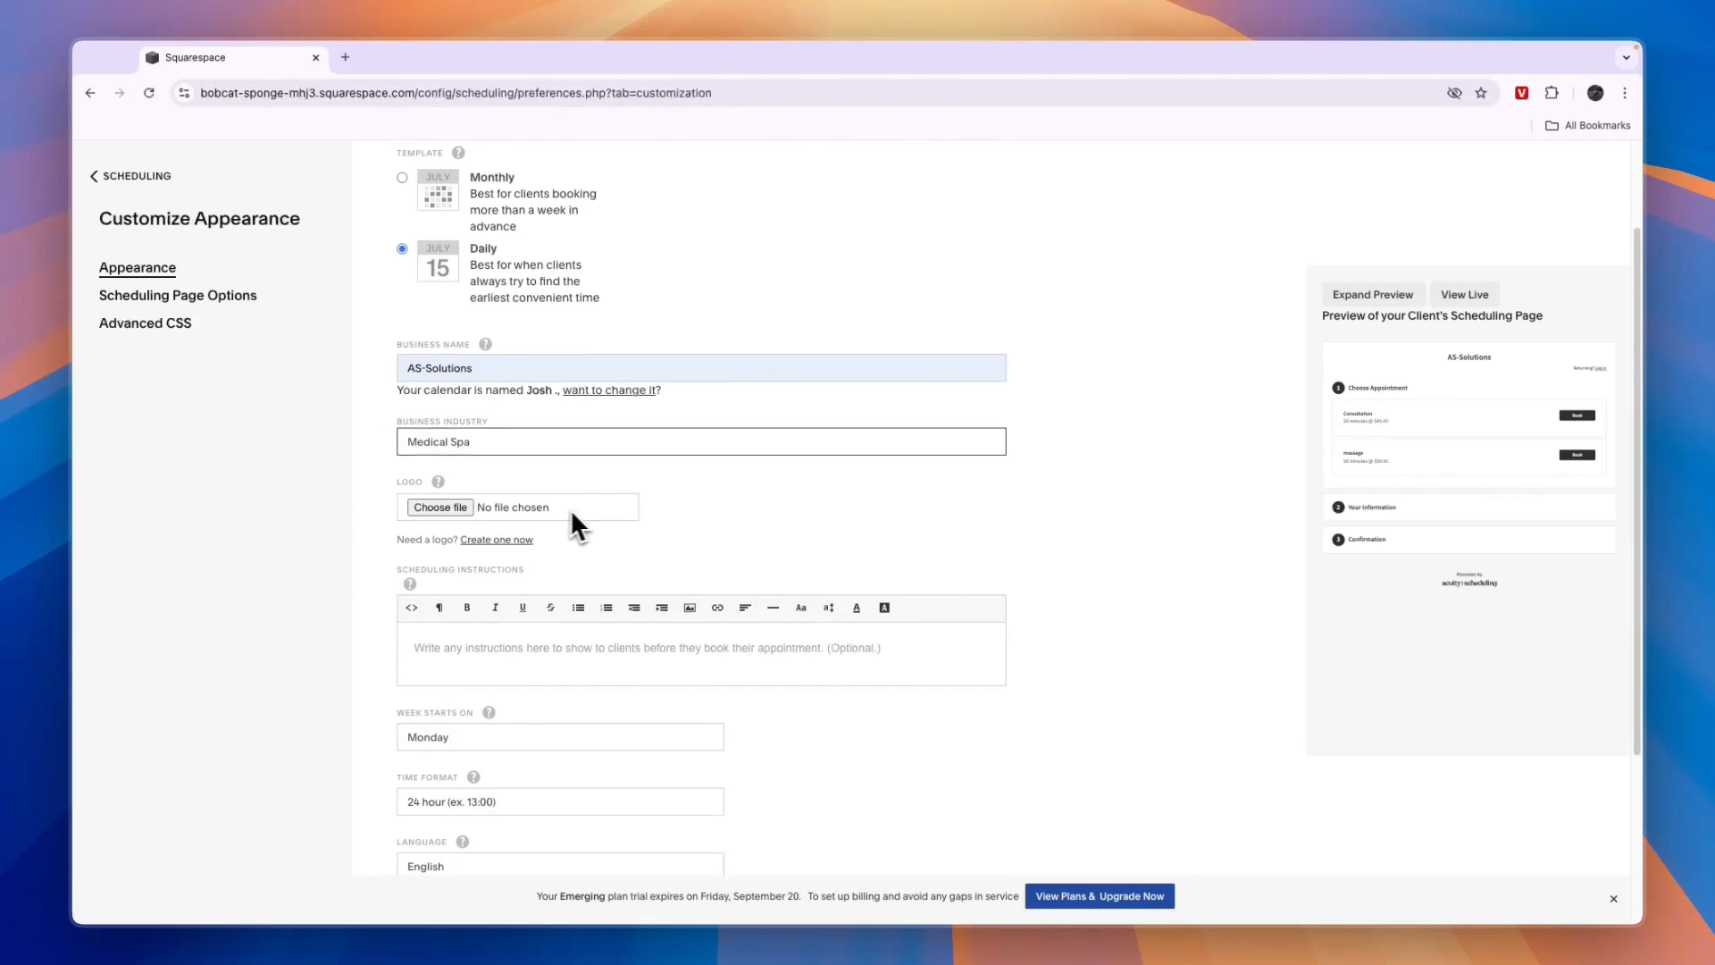
- Choose the BUSINESS PNG image file as the scheduling page logo
scroll(570, 508, down, 1)
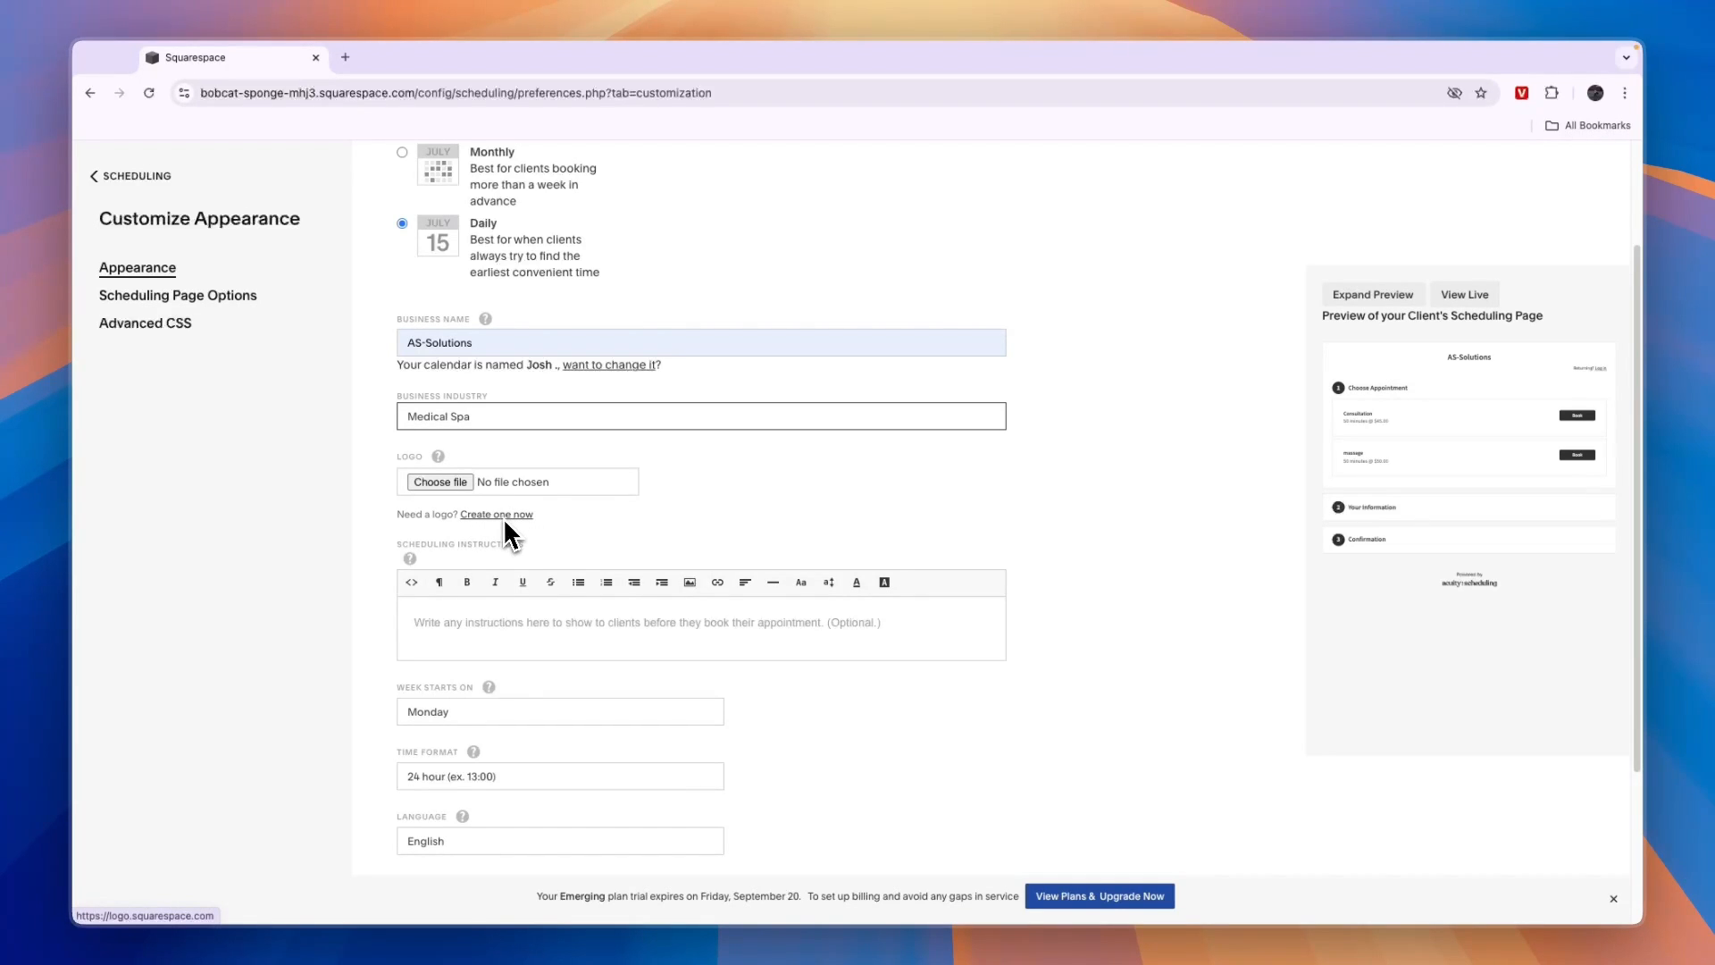
click(483, 547)
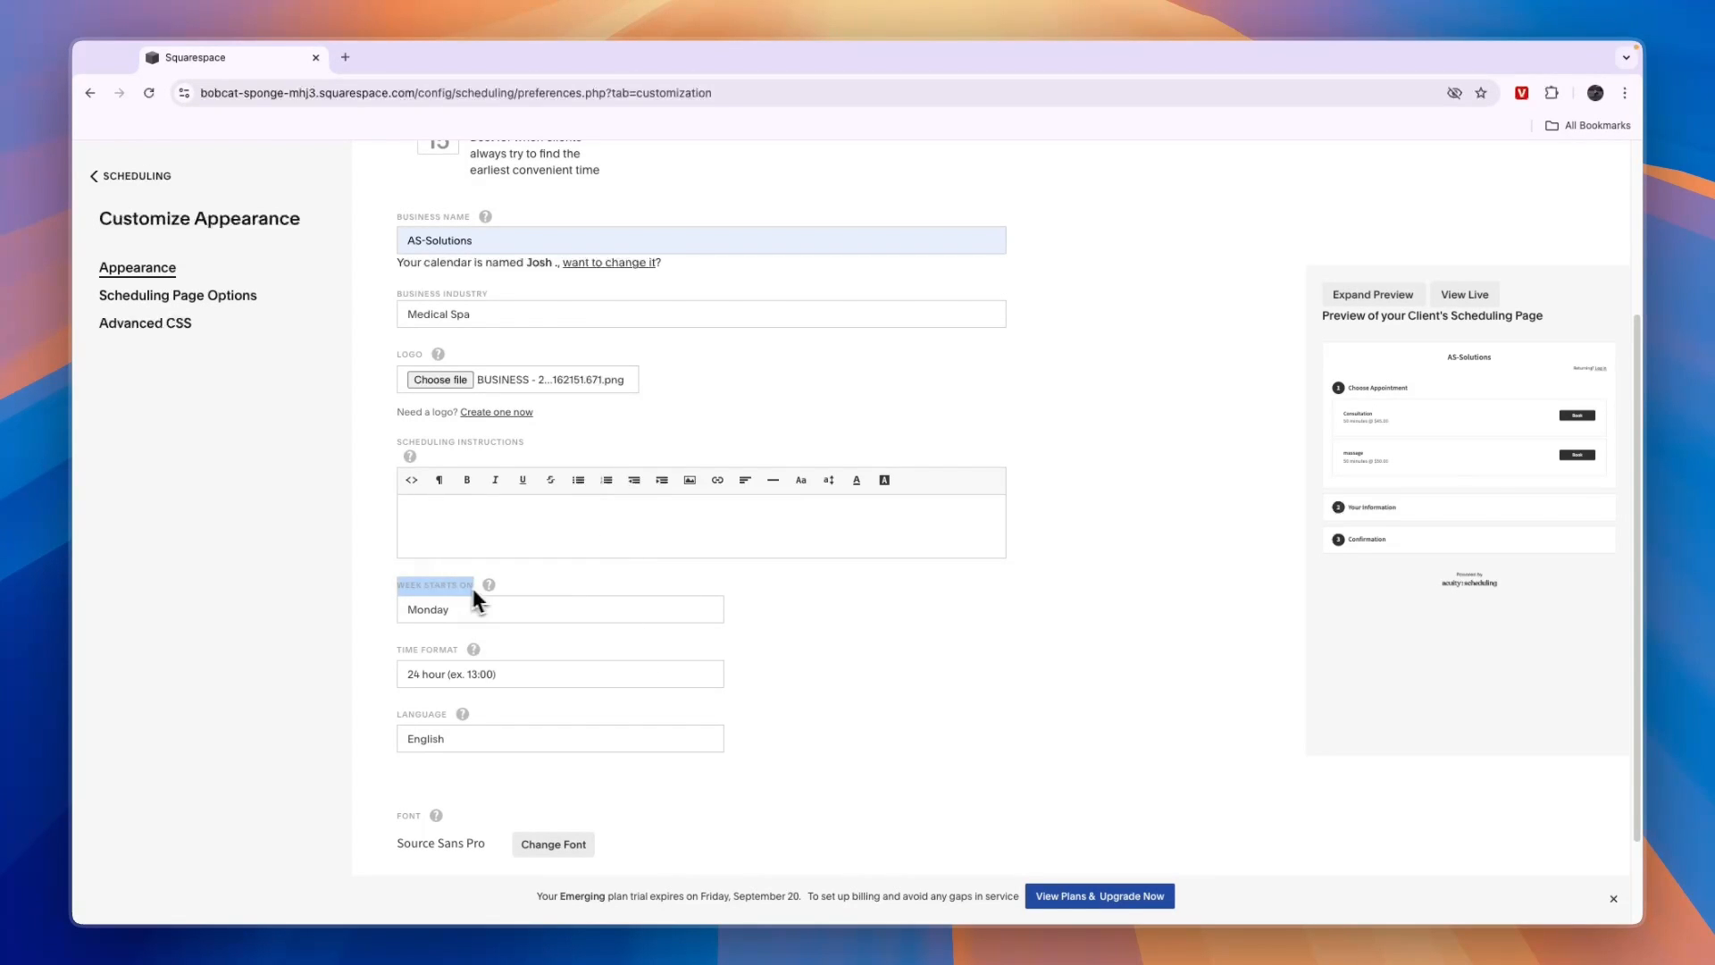
- Review the week start, time format and language choices, keeping Monday, 24 hour and English
click(475, 611)
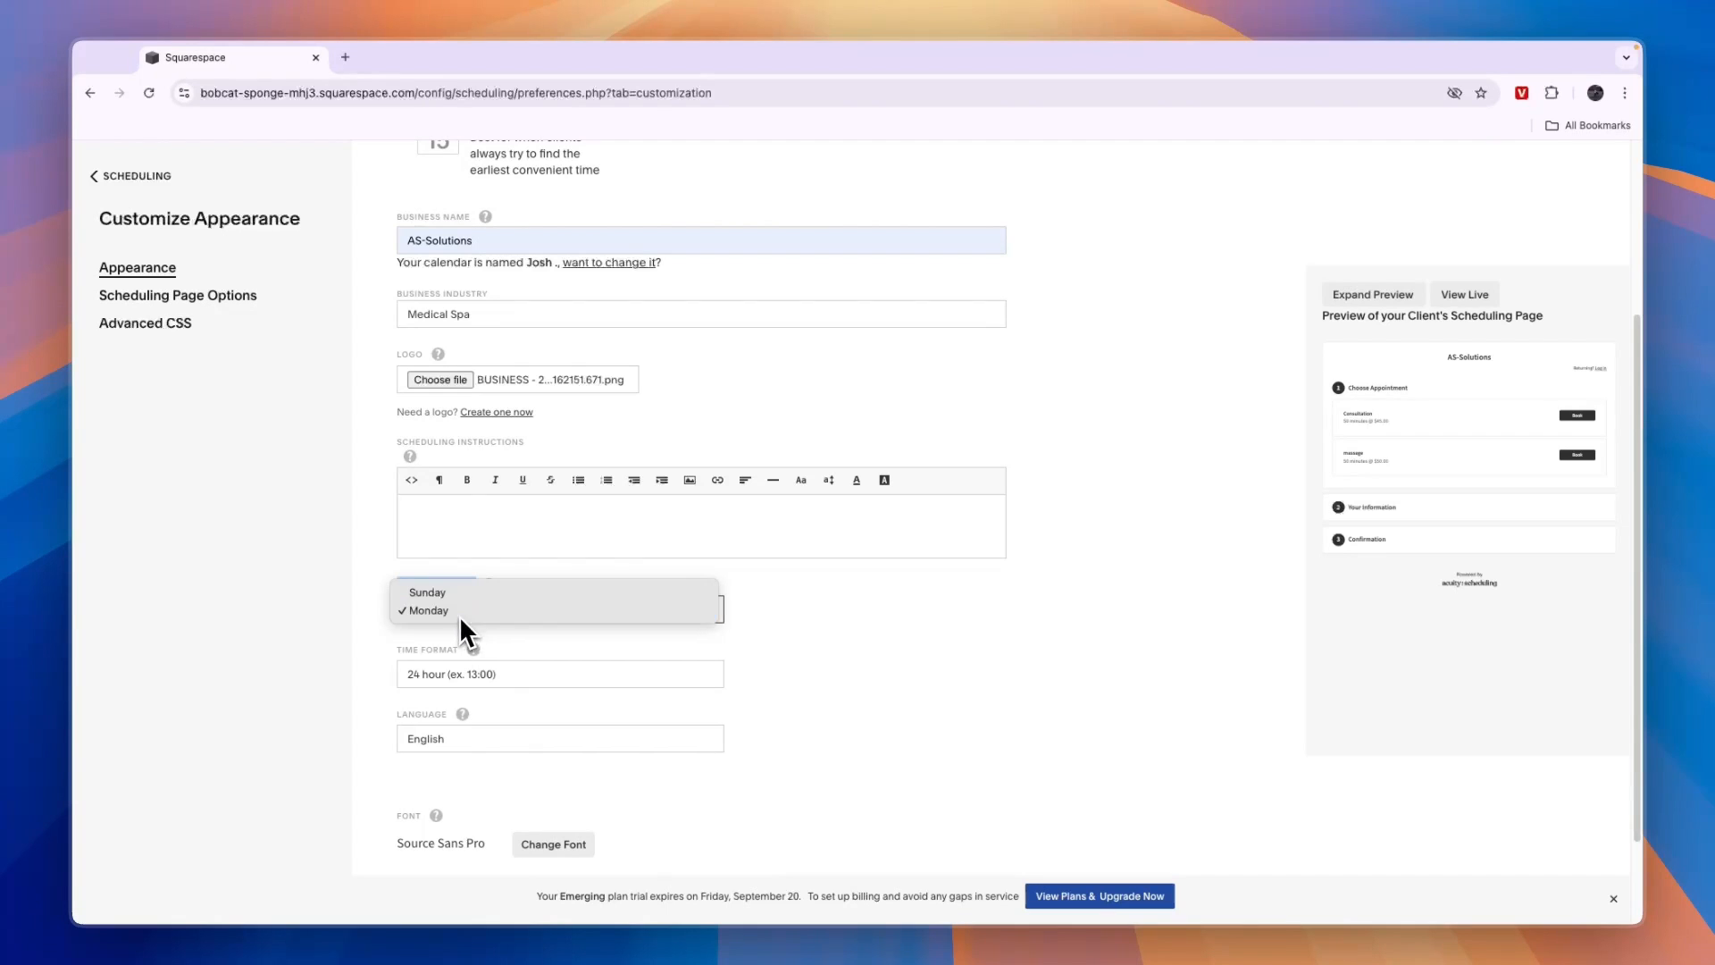
click(459, 615)
click(441, 672)
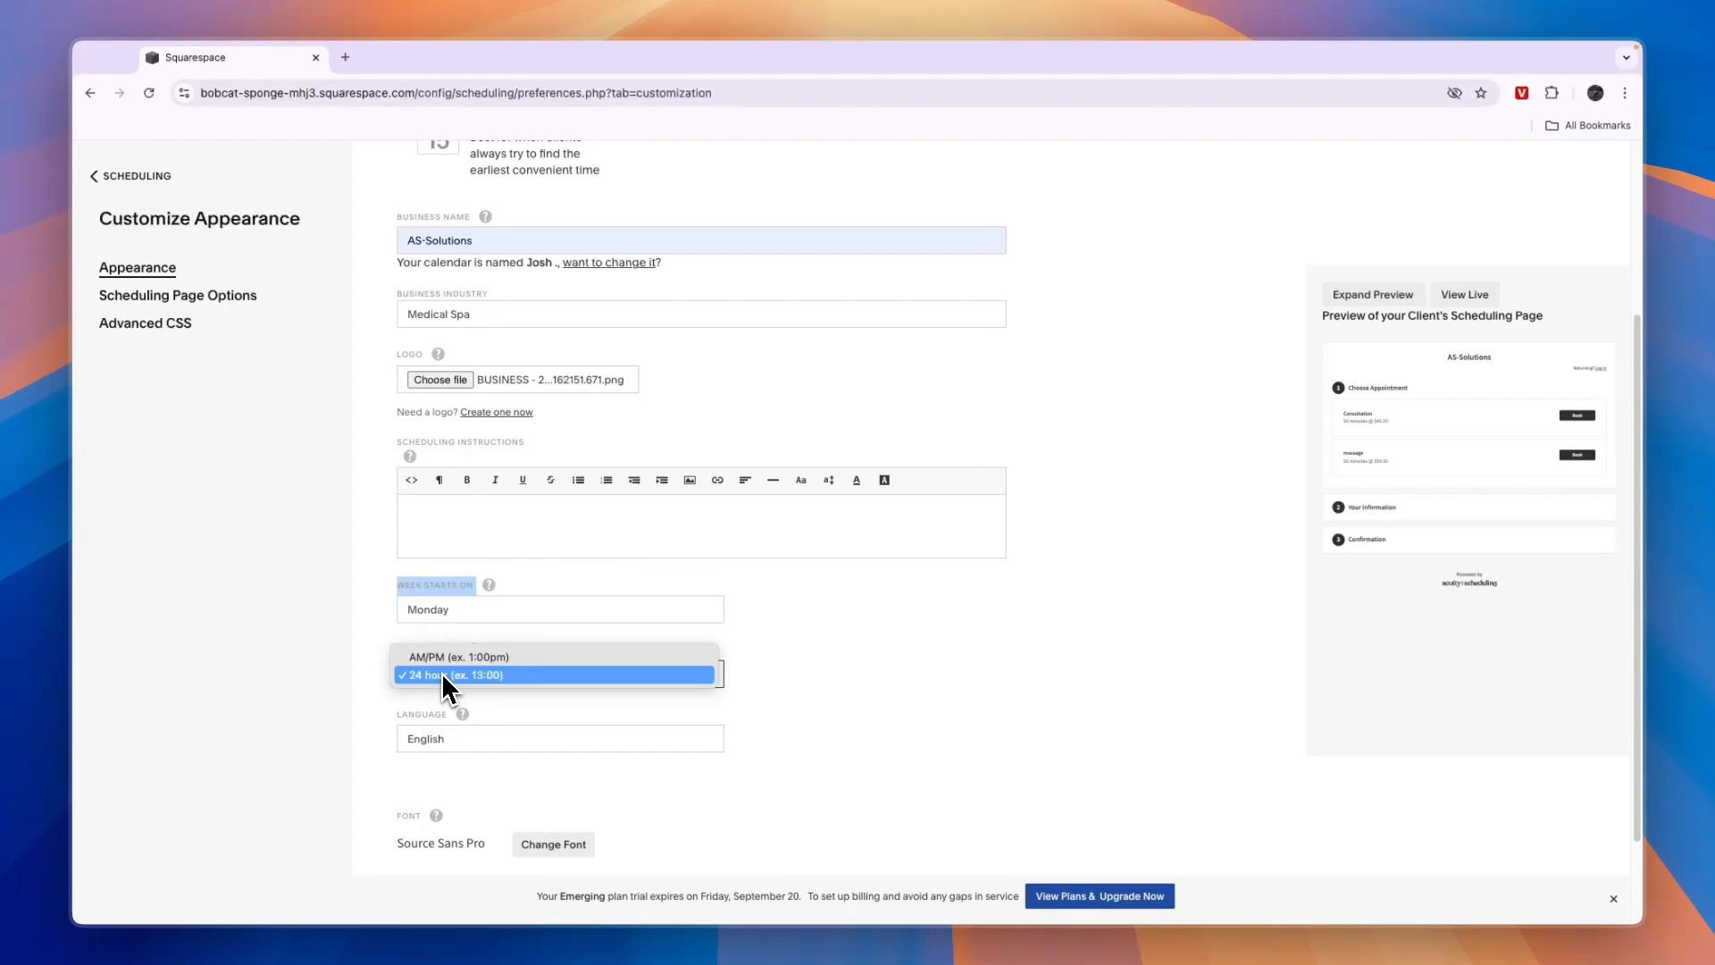
key(Up)
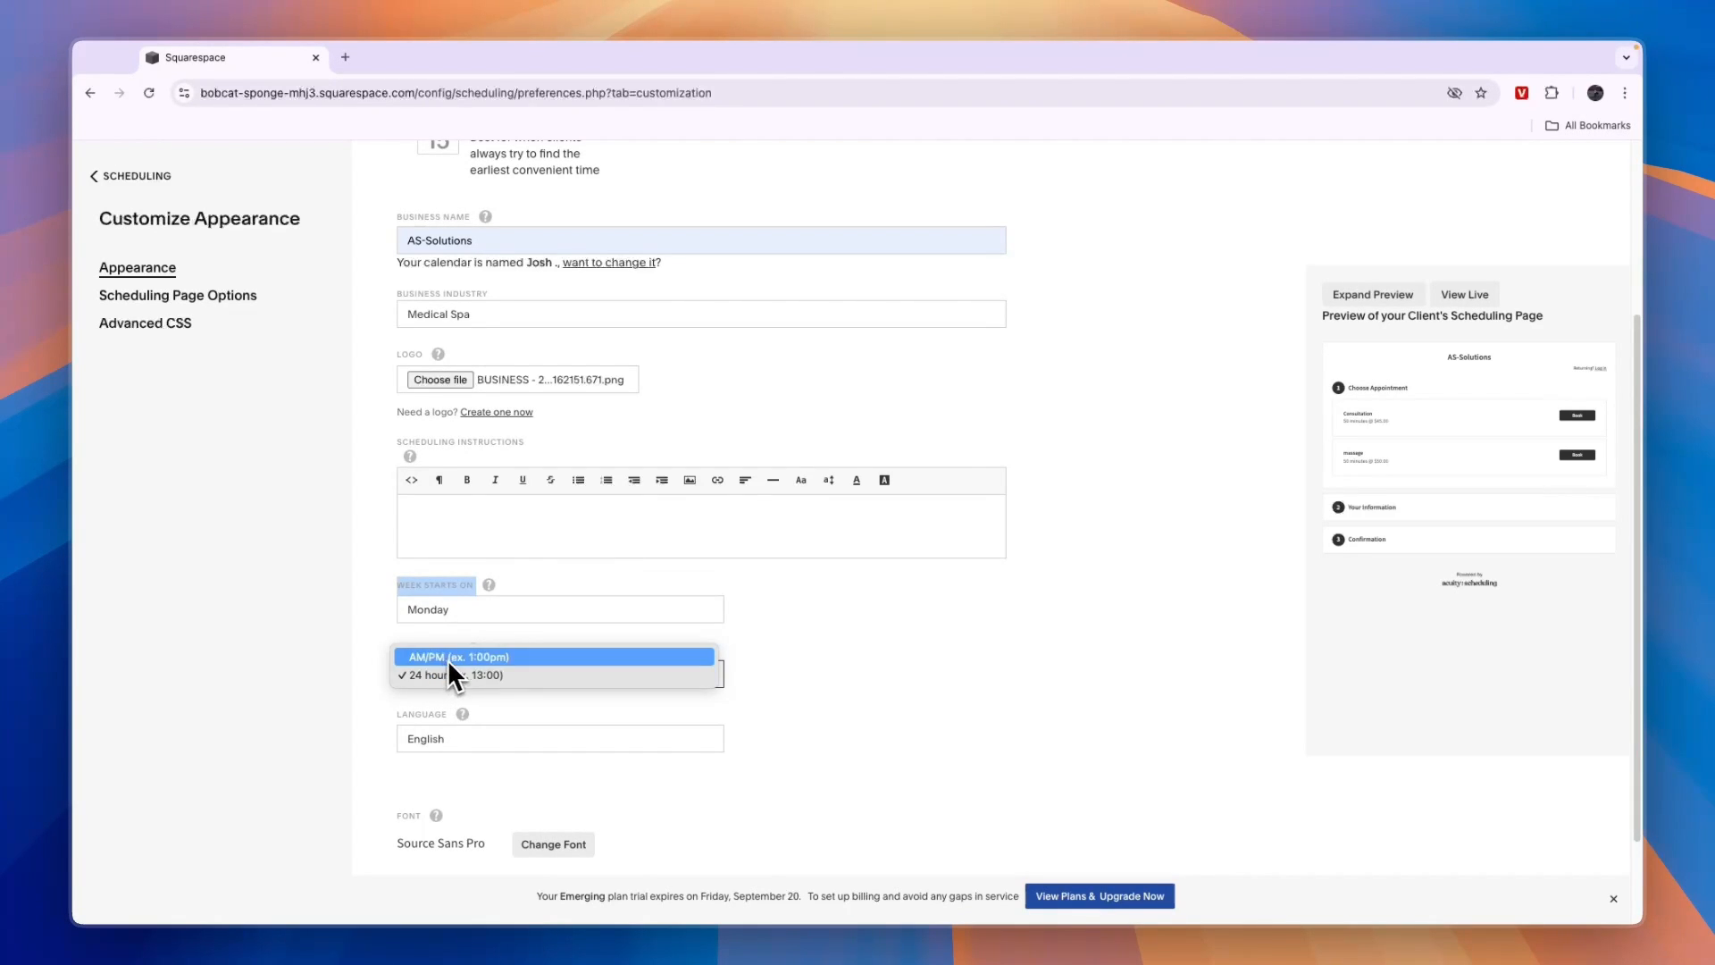
click(535, 630)
click(447, 740)
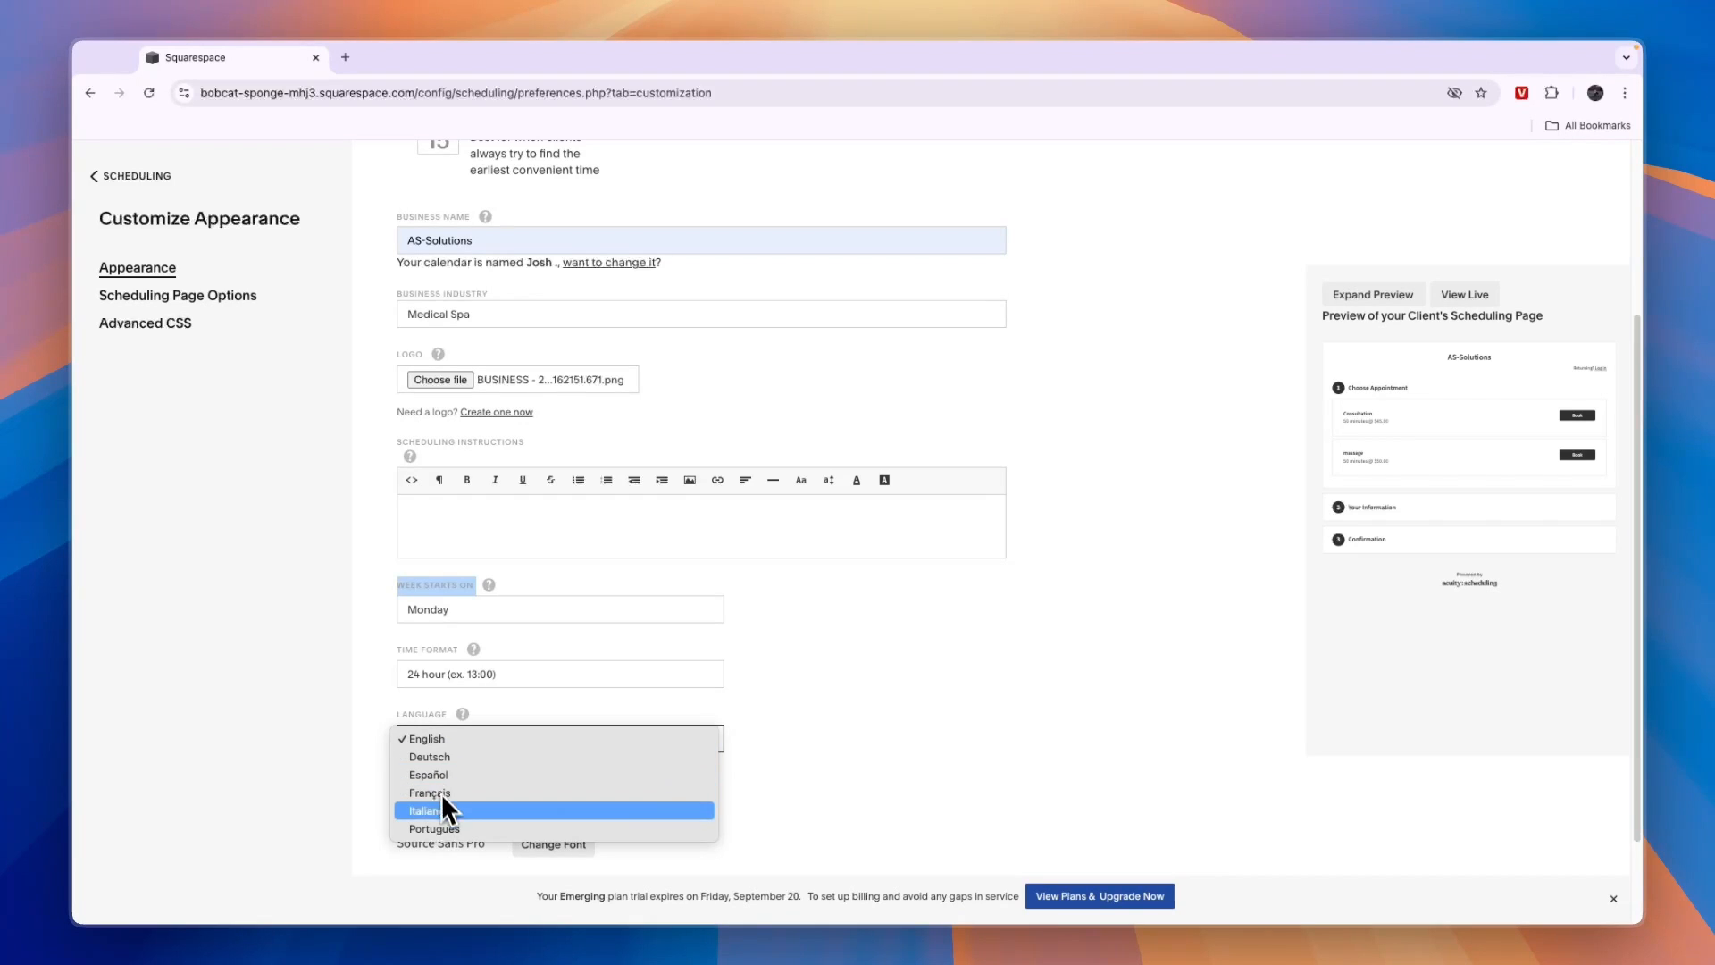
click(386, 786)
- Open the font choices for the scheduling page and review the available typefaces, keeping Source Sans Pro
scroll(392, 788, down, 2)
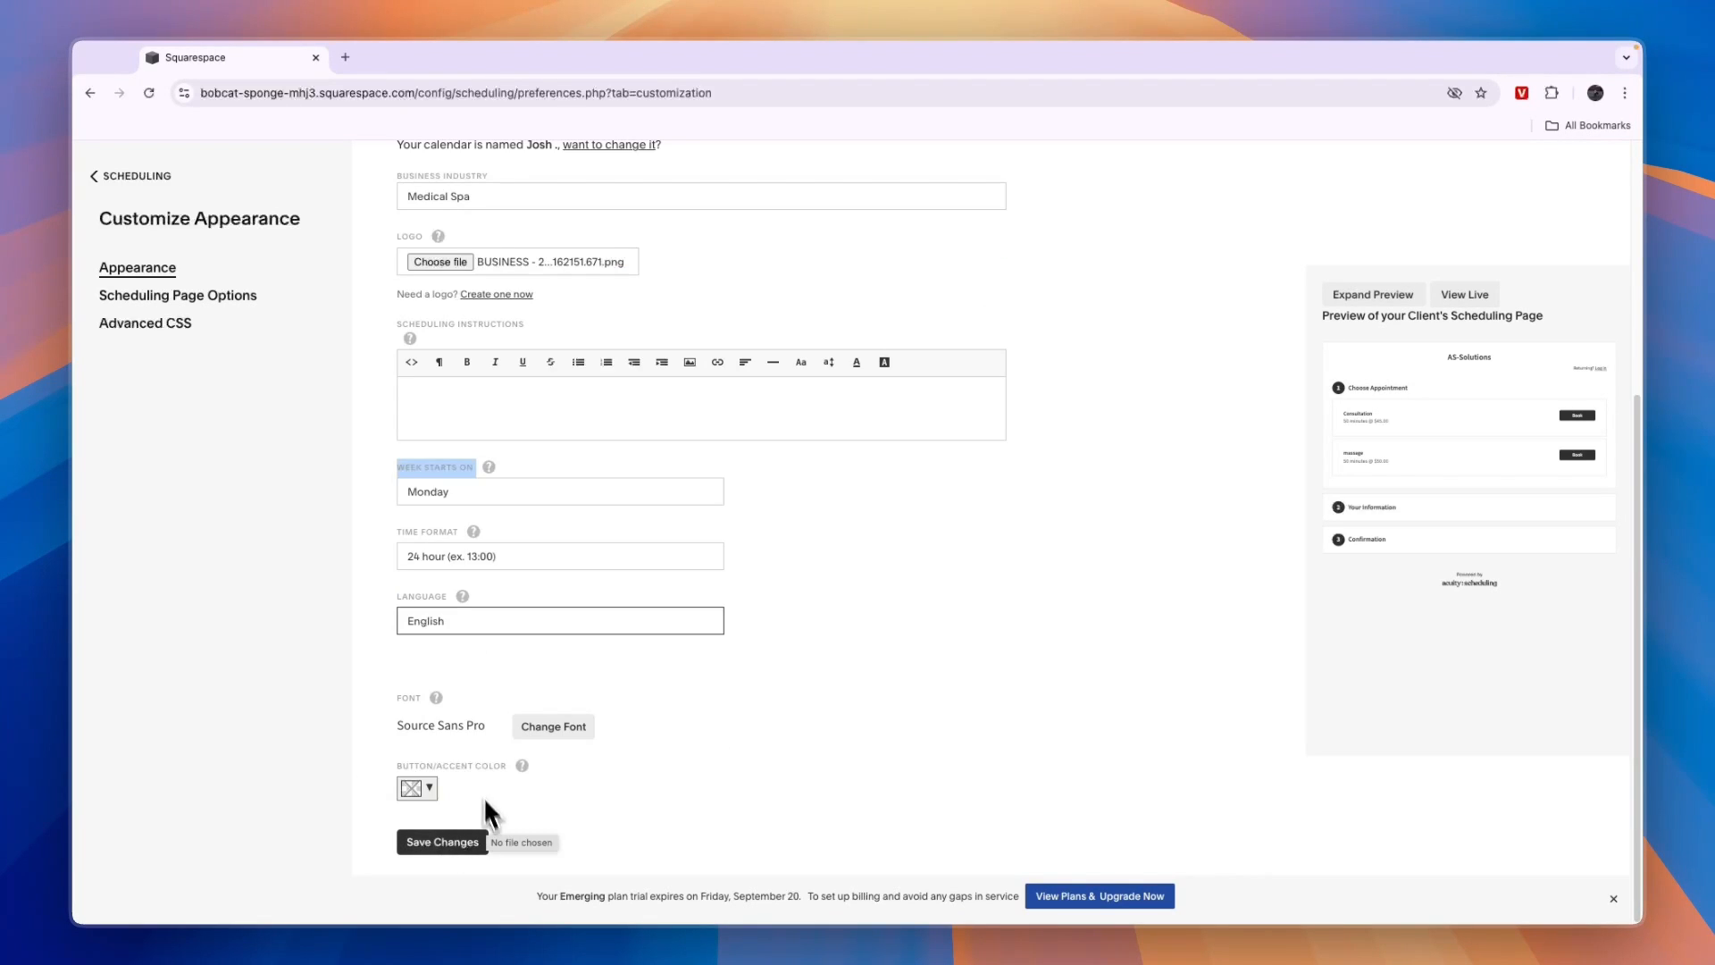
click(545, 724)
scroll(482, 732, down, 2)
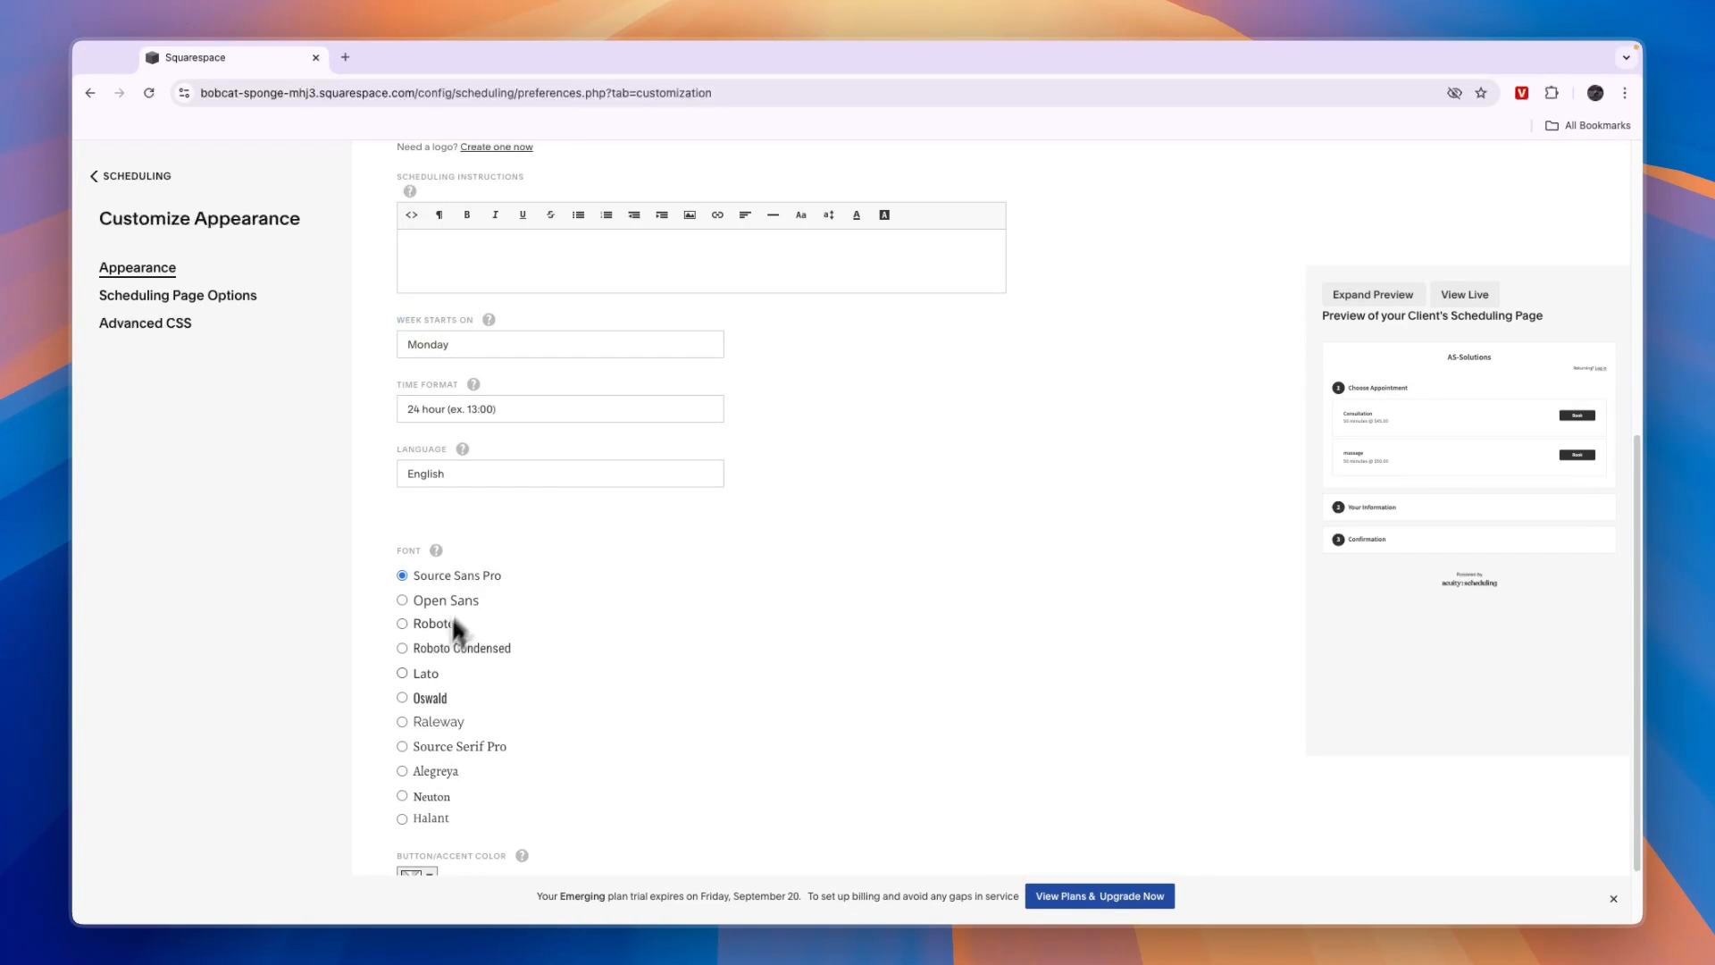
scroll(452, 615, down, 1)
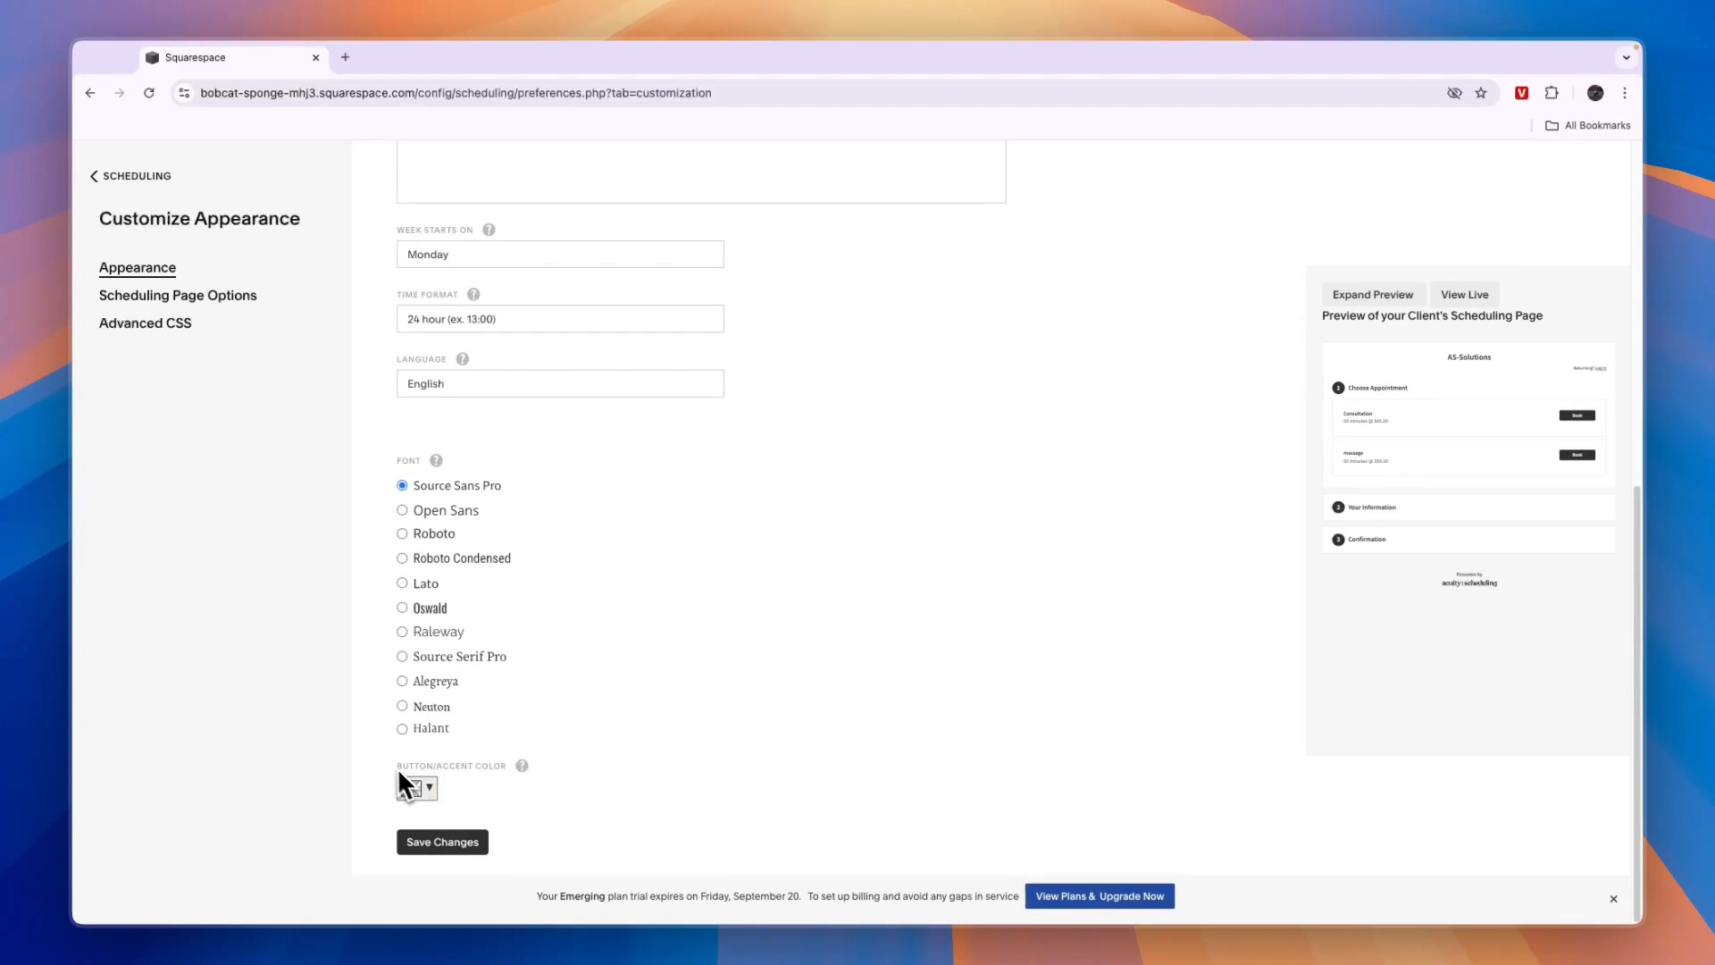
- Set the button/accent color to blue and save the appearance changes
drag(398, 769, 445, 770)
click(430, 789)
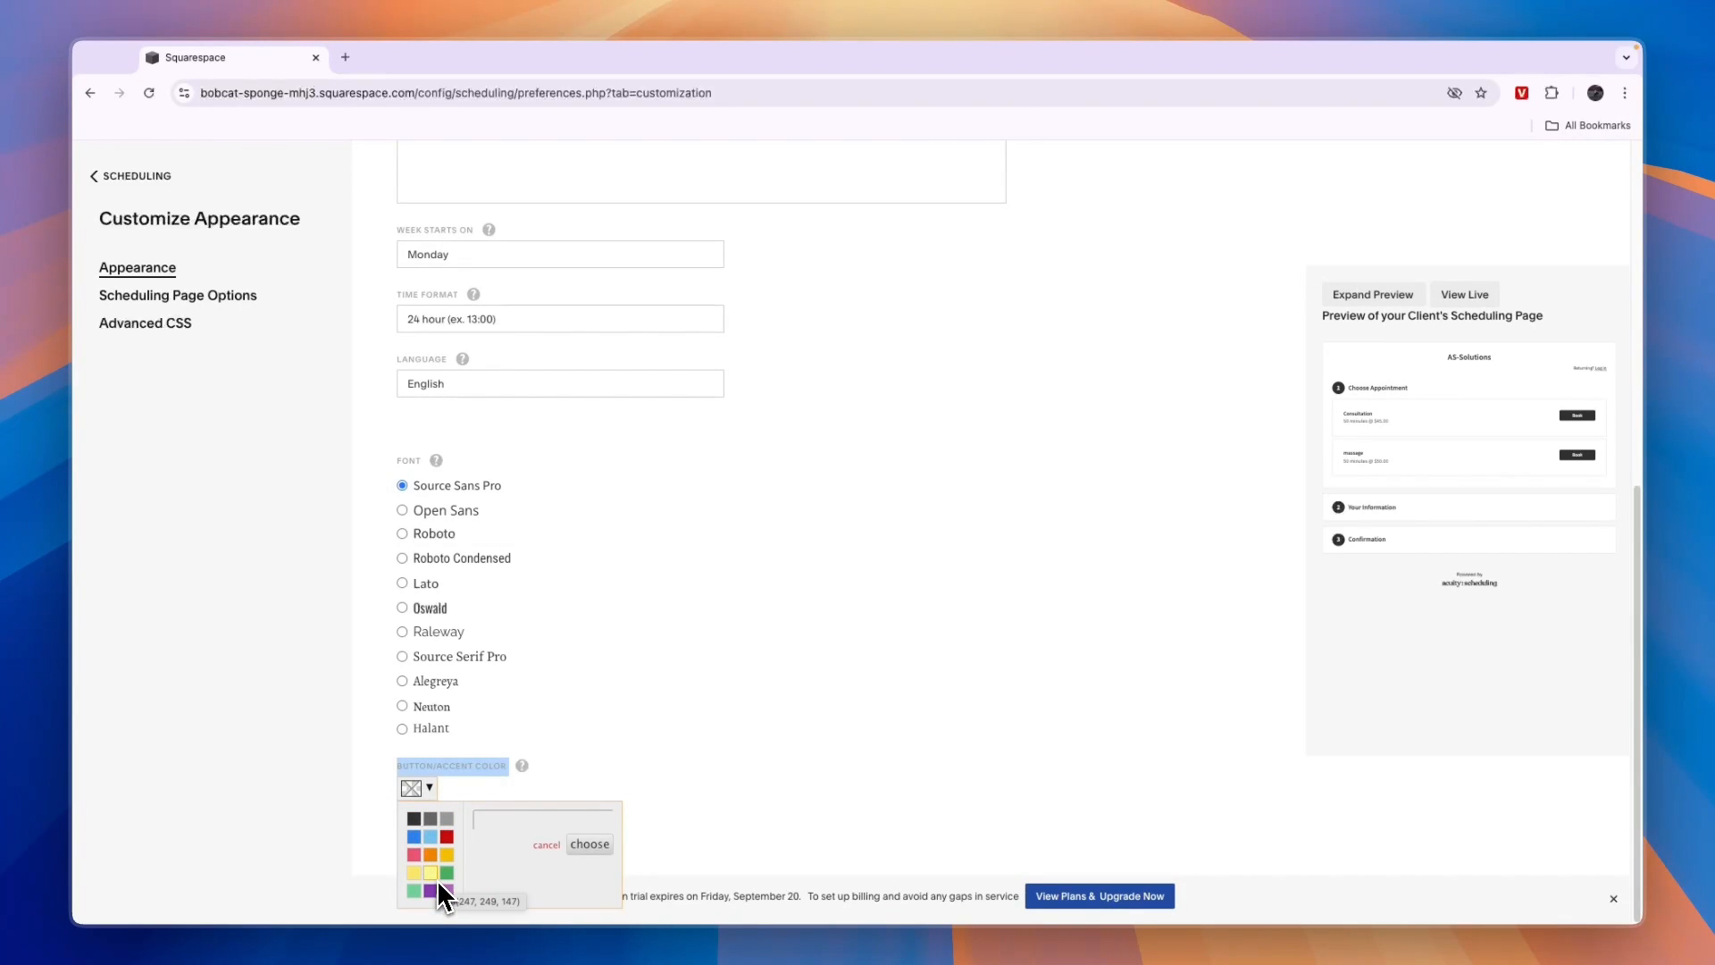
click(413, 837)
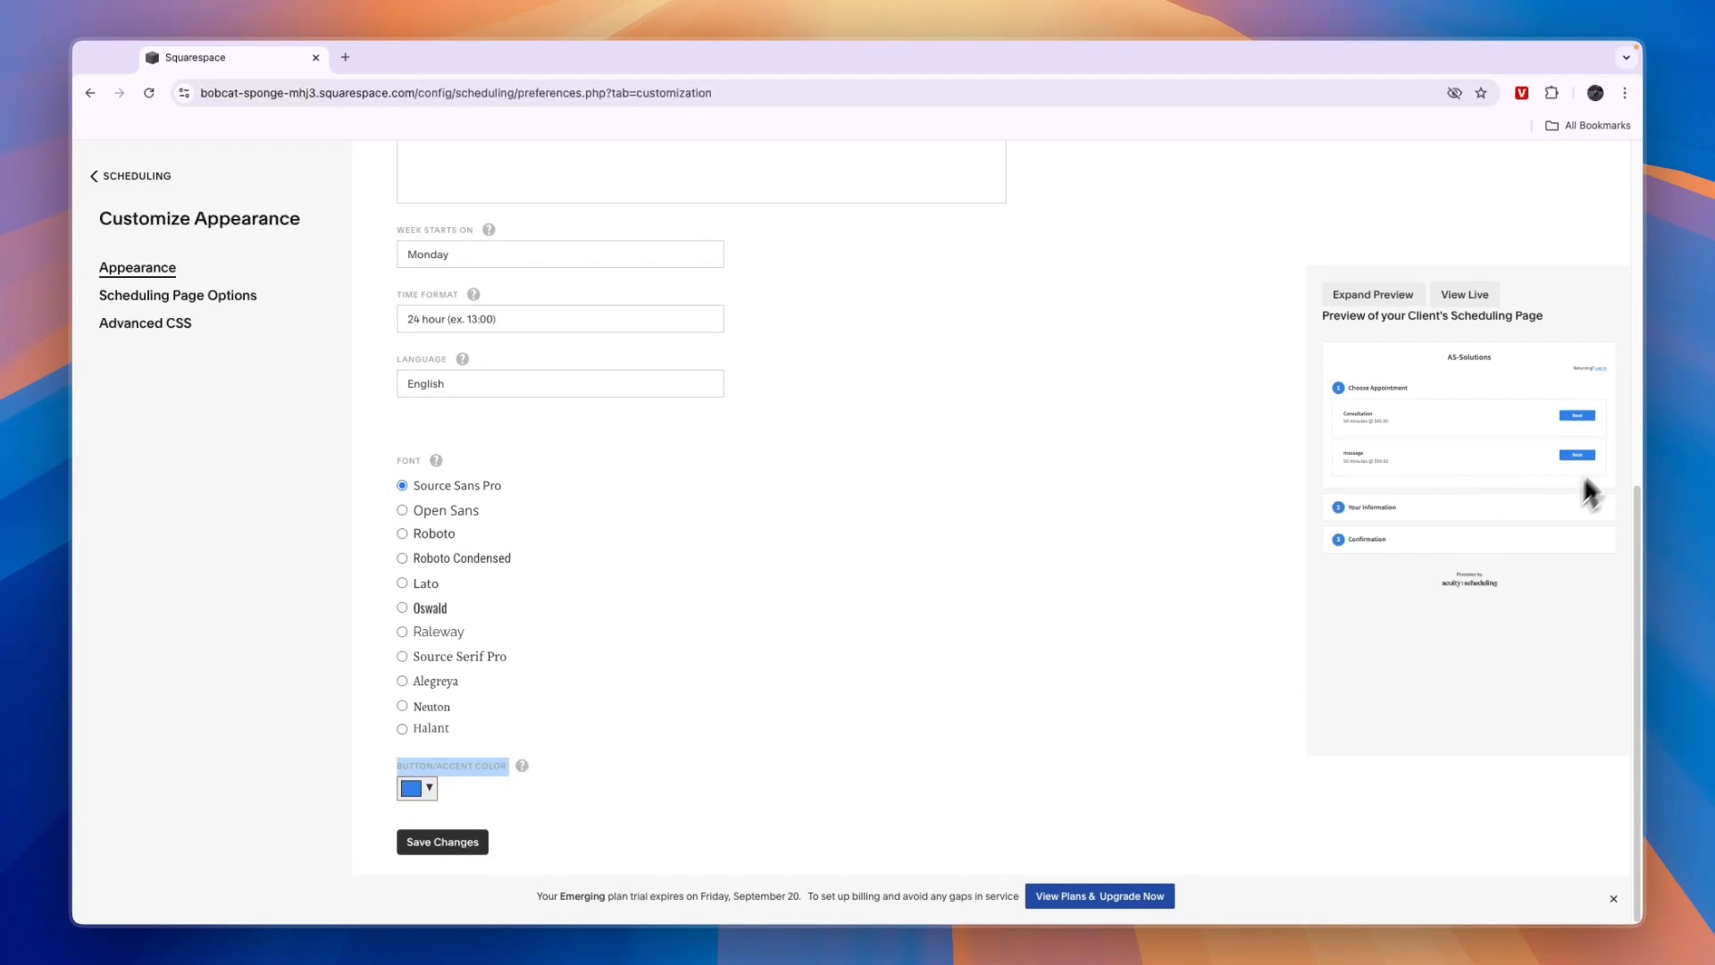
click(439, 840)
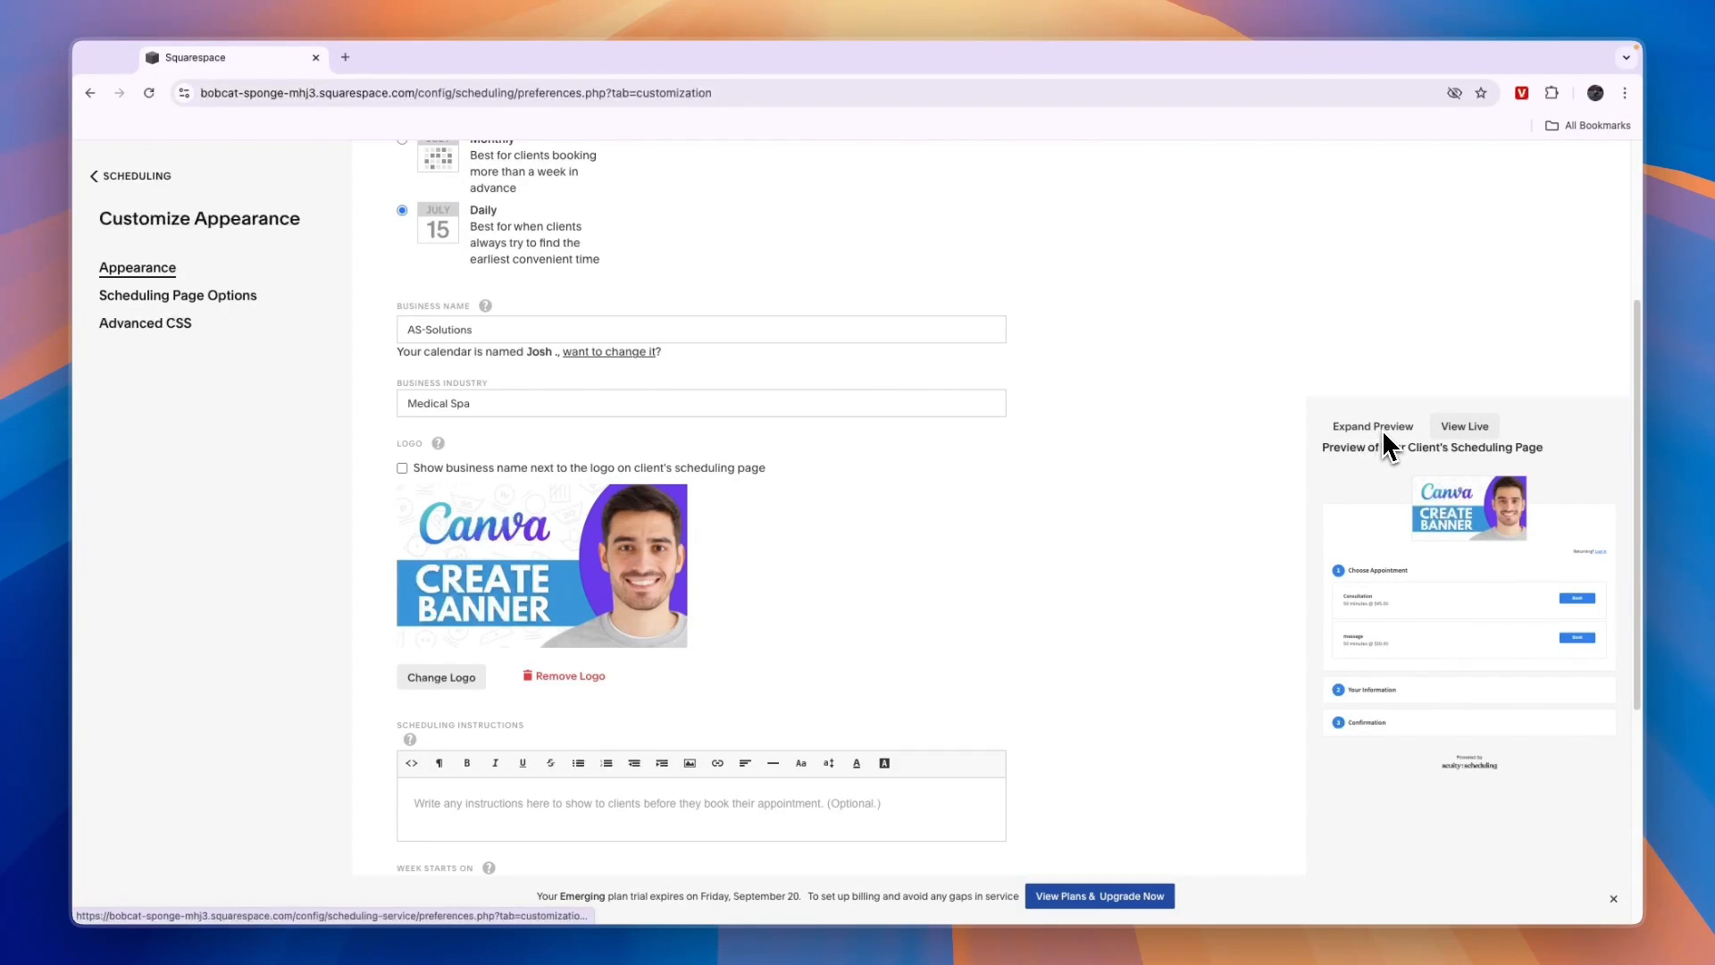
- Open the live client scheduling page and review the names, durations and prices of the Consultation and massage appointments
click(1466, 427)
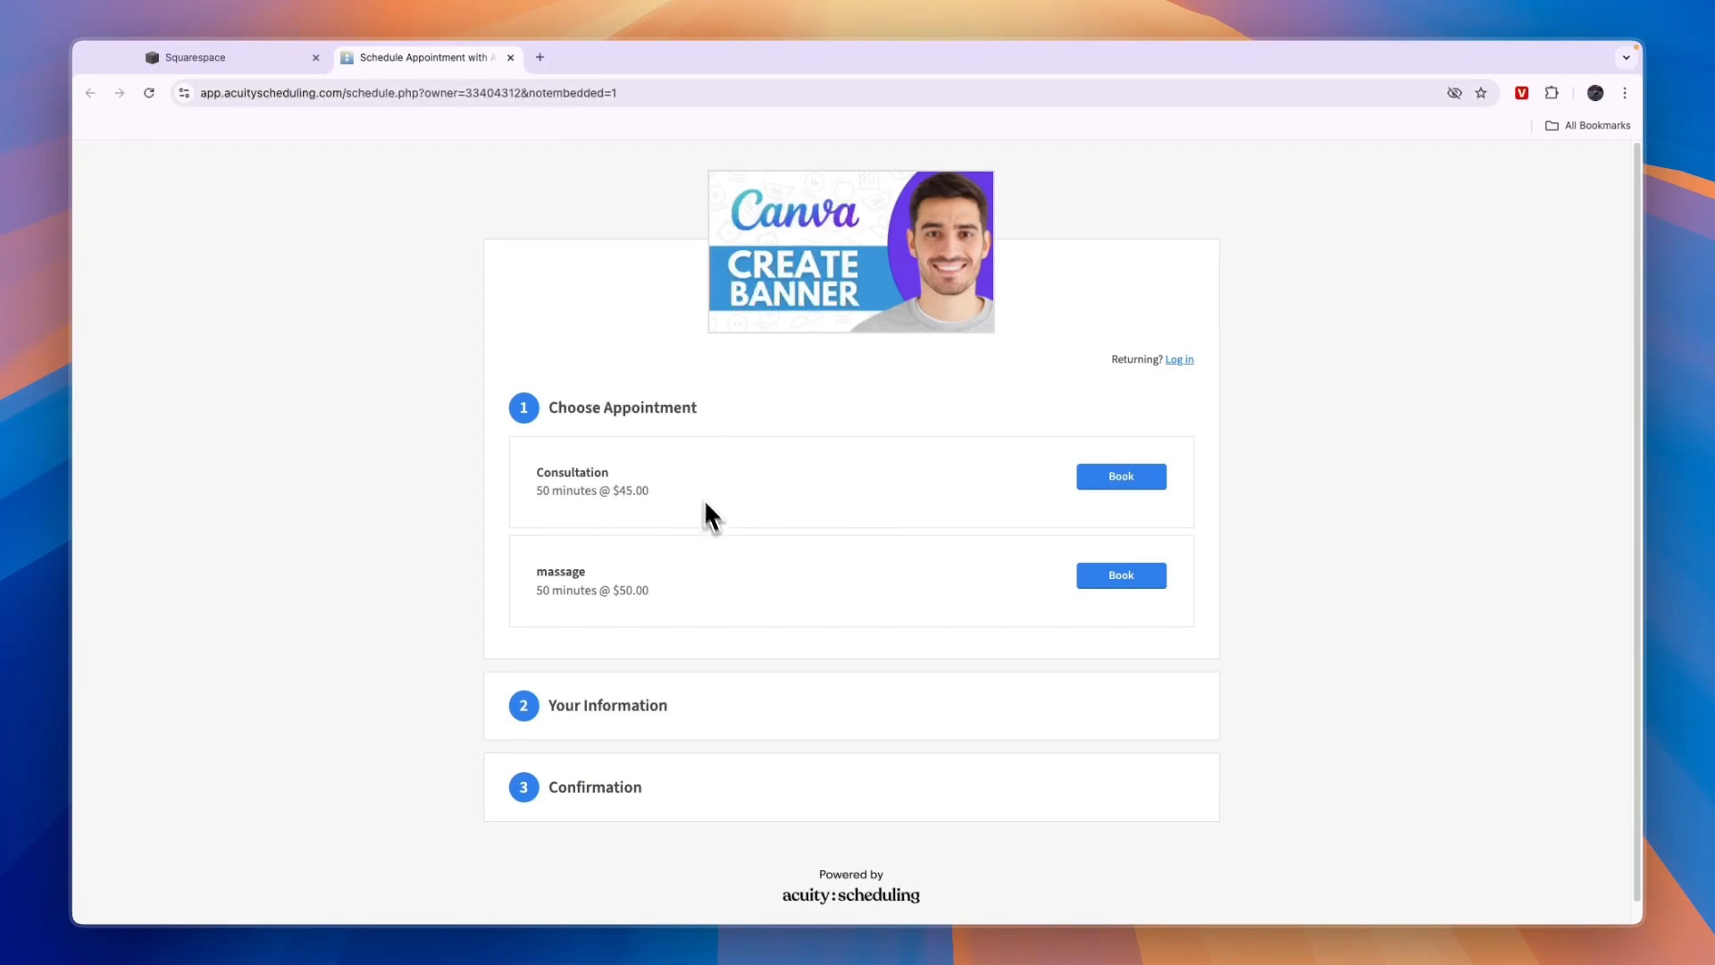
double_click(581, 474)
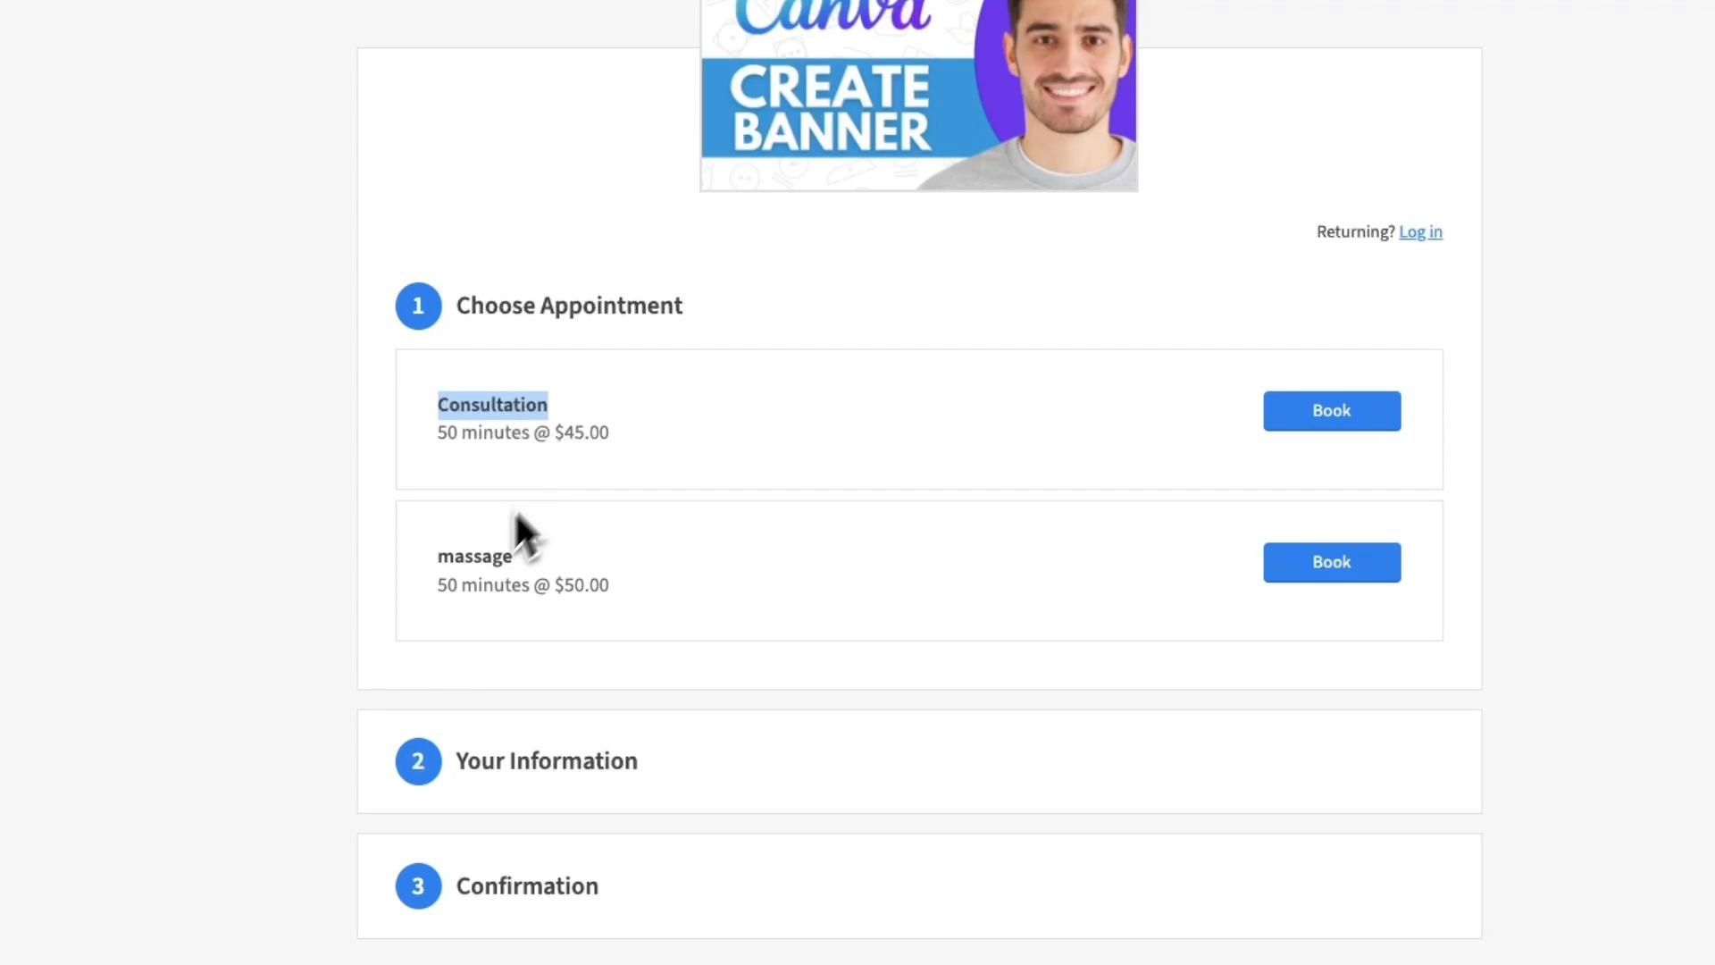
drag(518, 516, 516, 579)
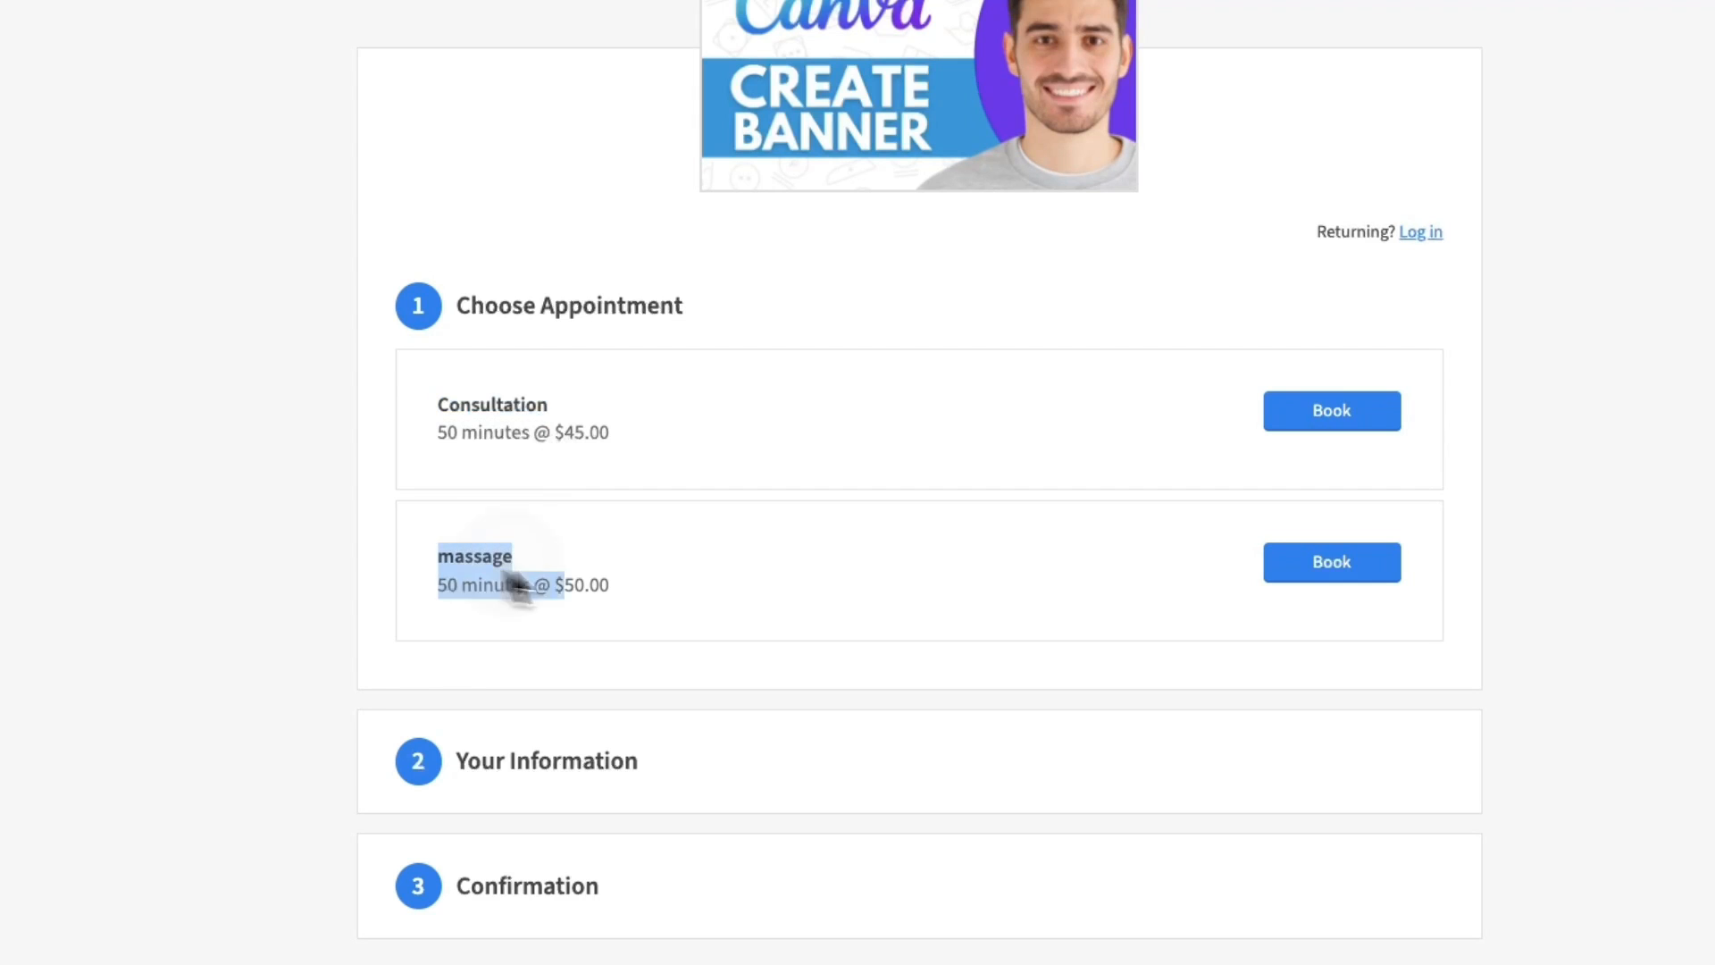
drag(438, 432, 529, 436)
drag(438, 585, 739, 601)
click(781, 604)
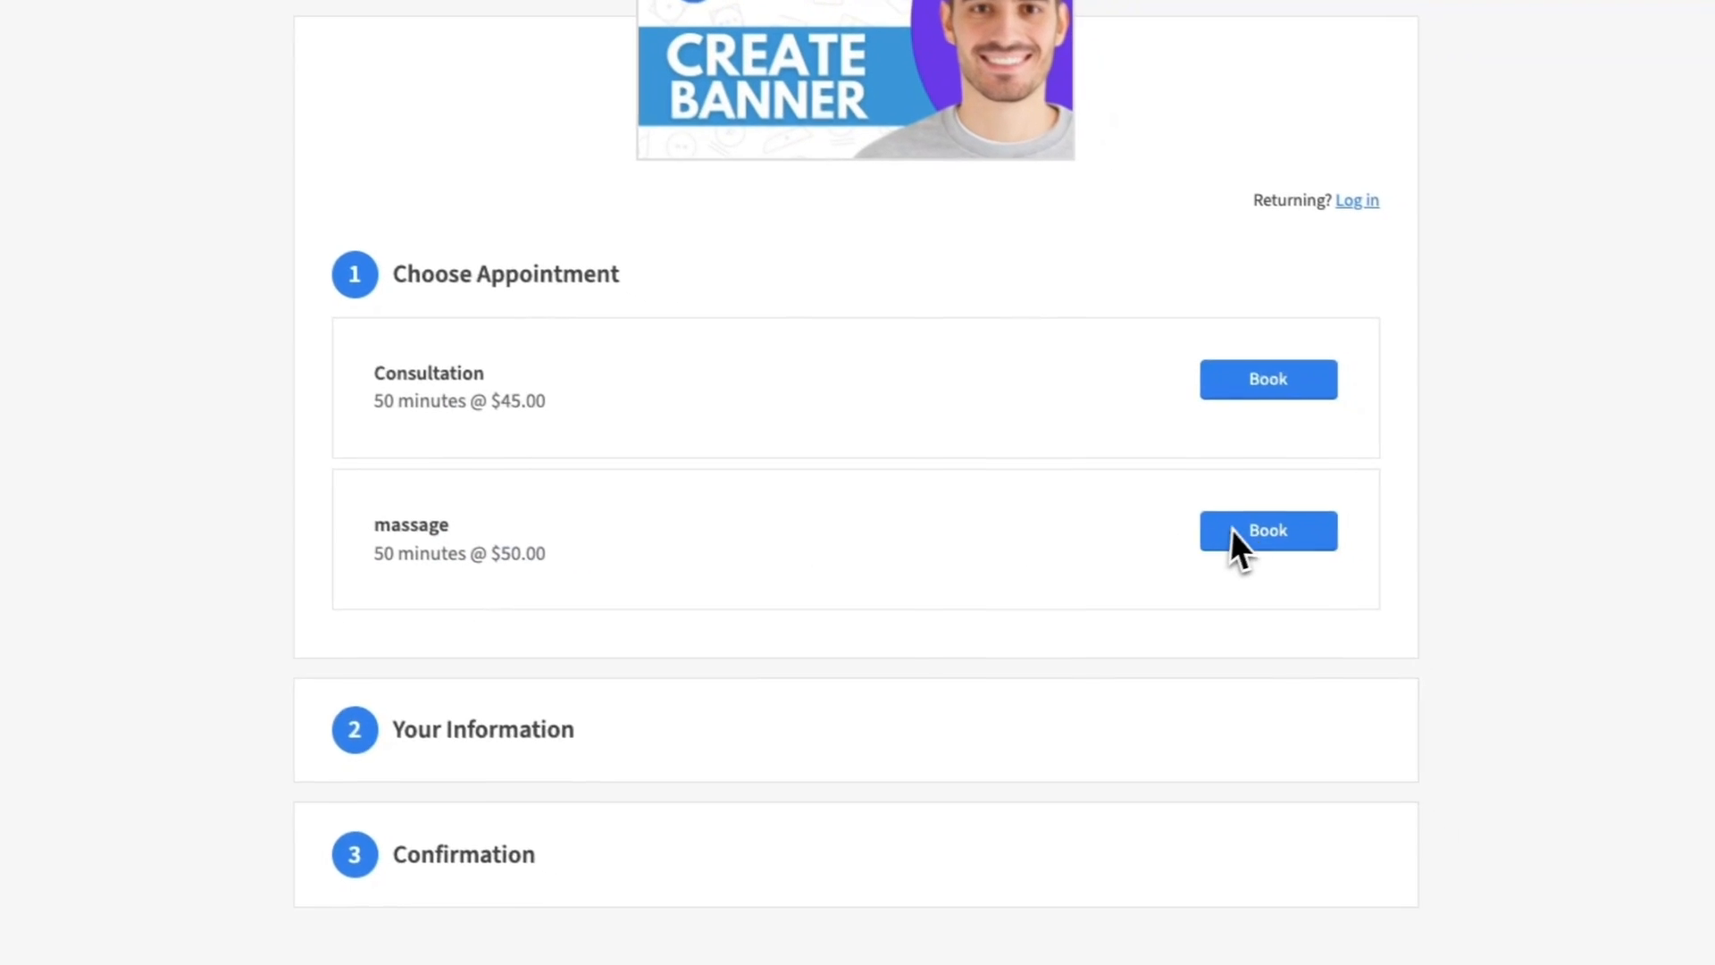
- Start booking a massage for Monday, September 16 at 11:30, add a 12:20 slot, and continue to the client information
click(1304, 563)
scroll(759, 458, down, 3)
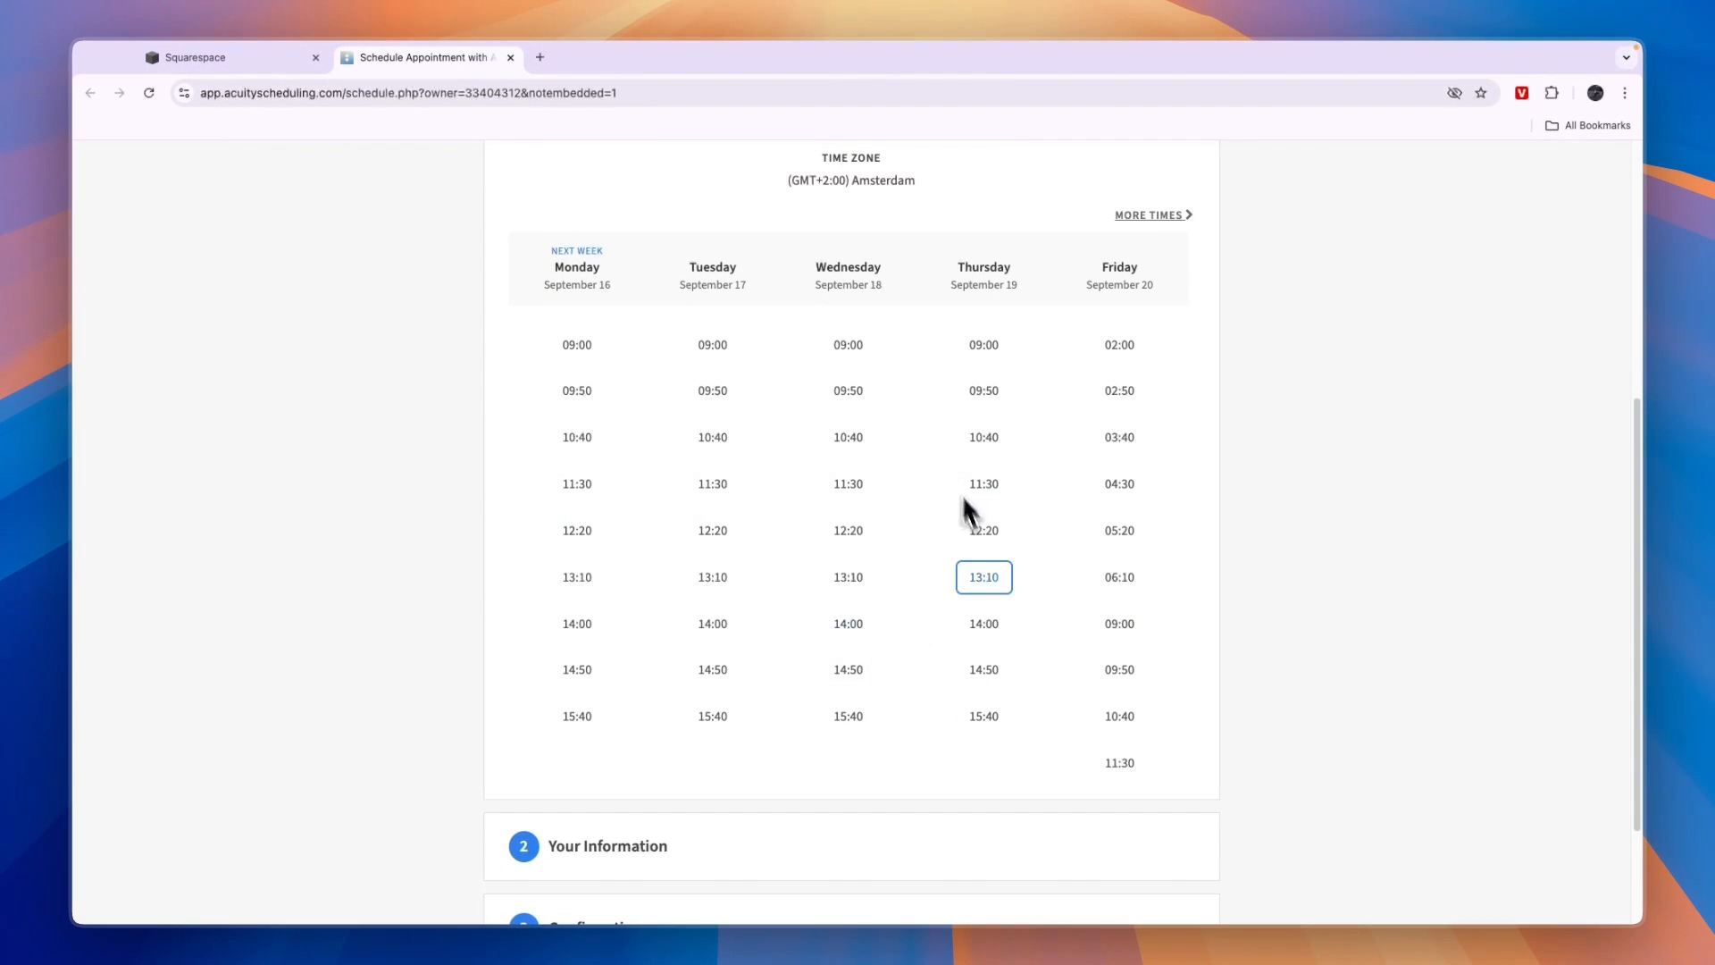
click(574, 484)
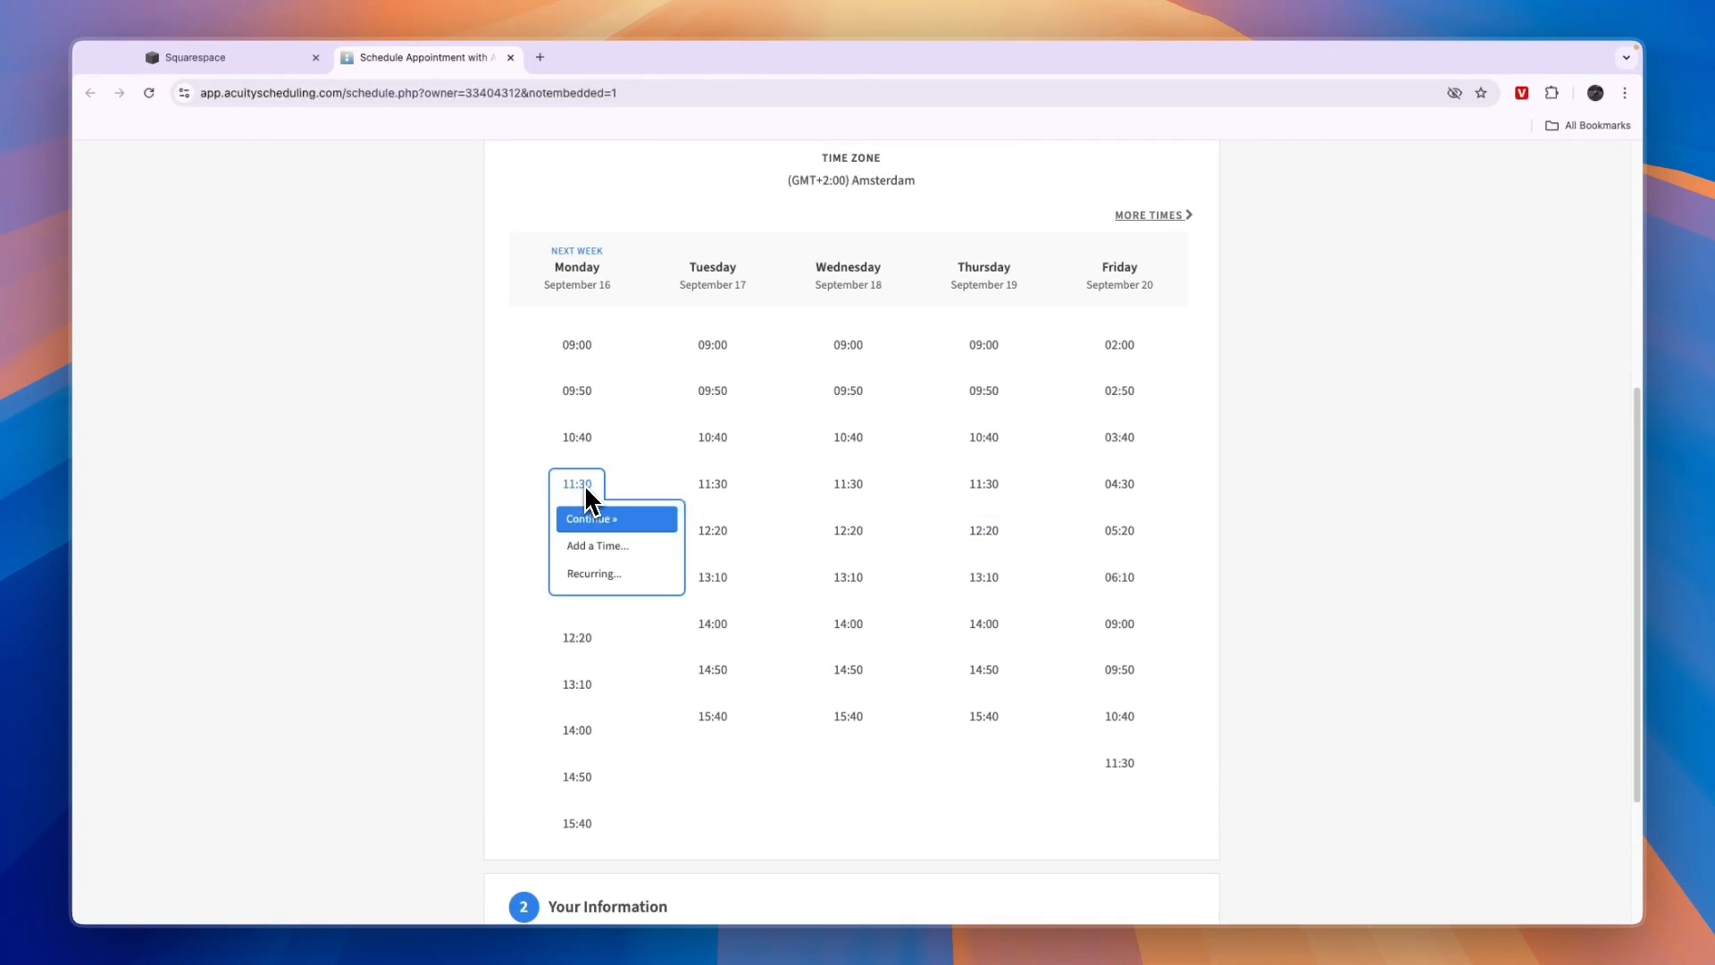
click(613, 547)
click(594, 565)
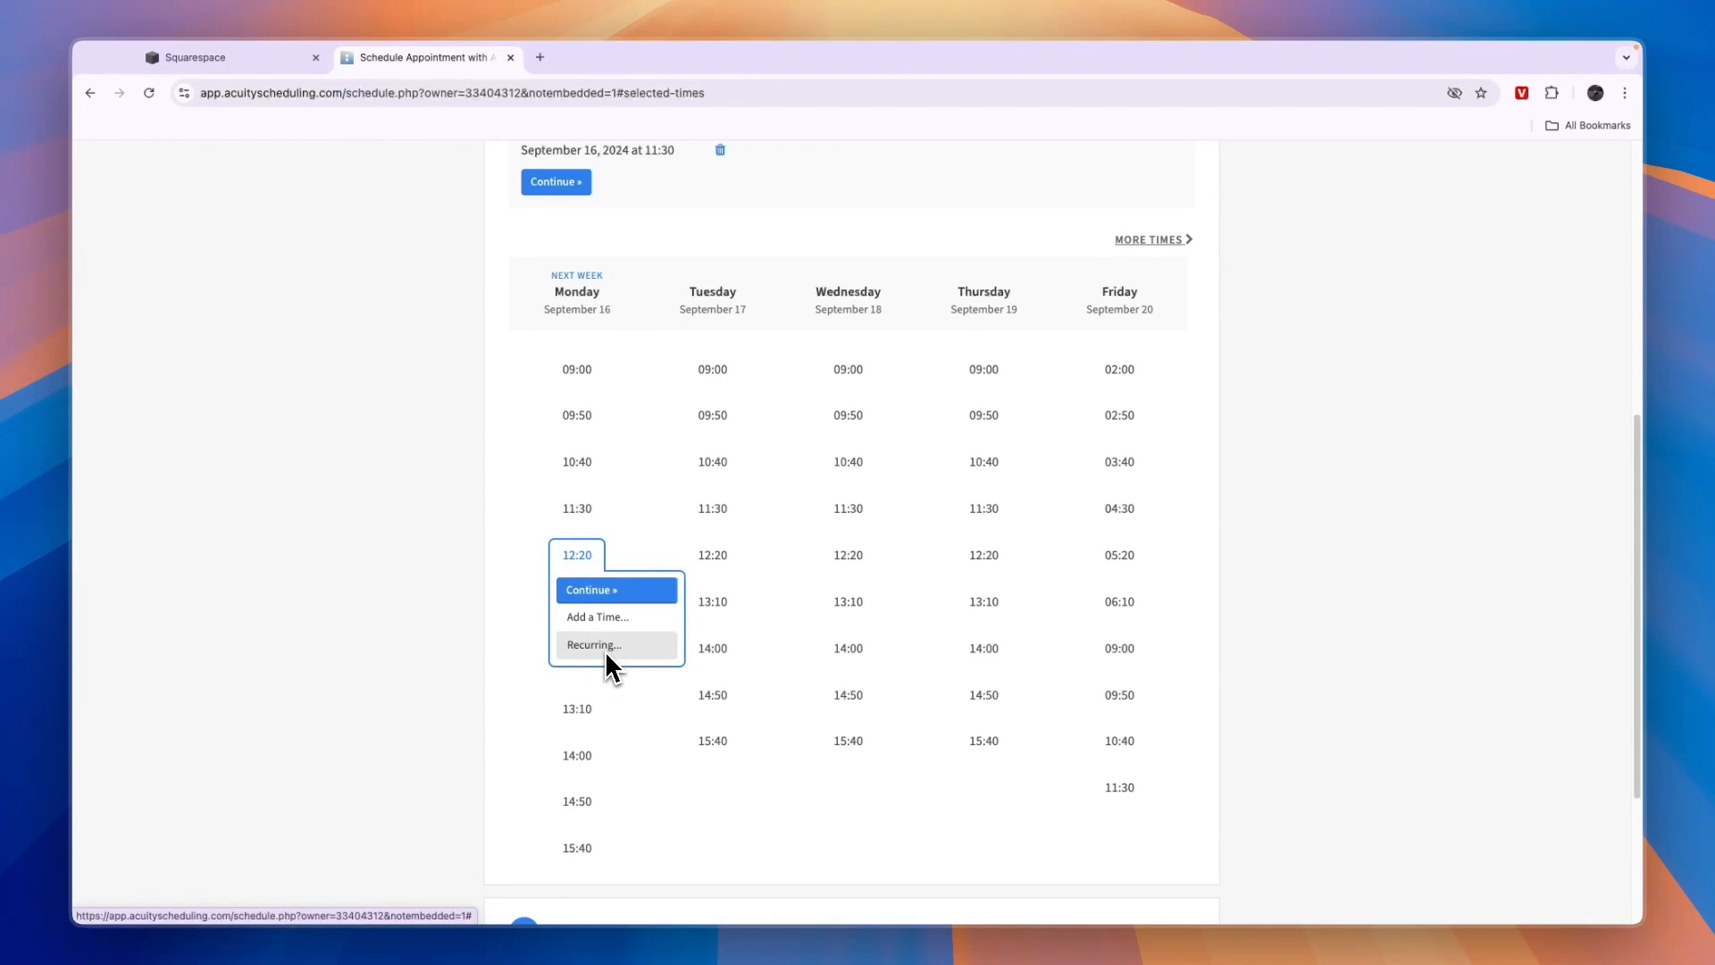
click(616, 589)
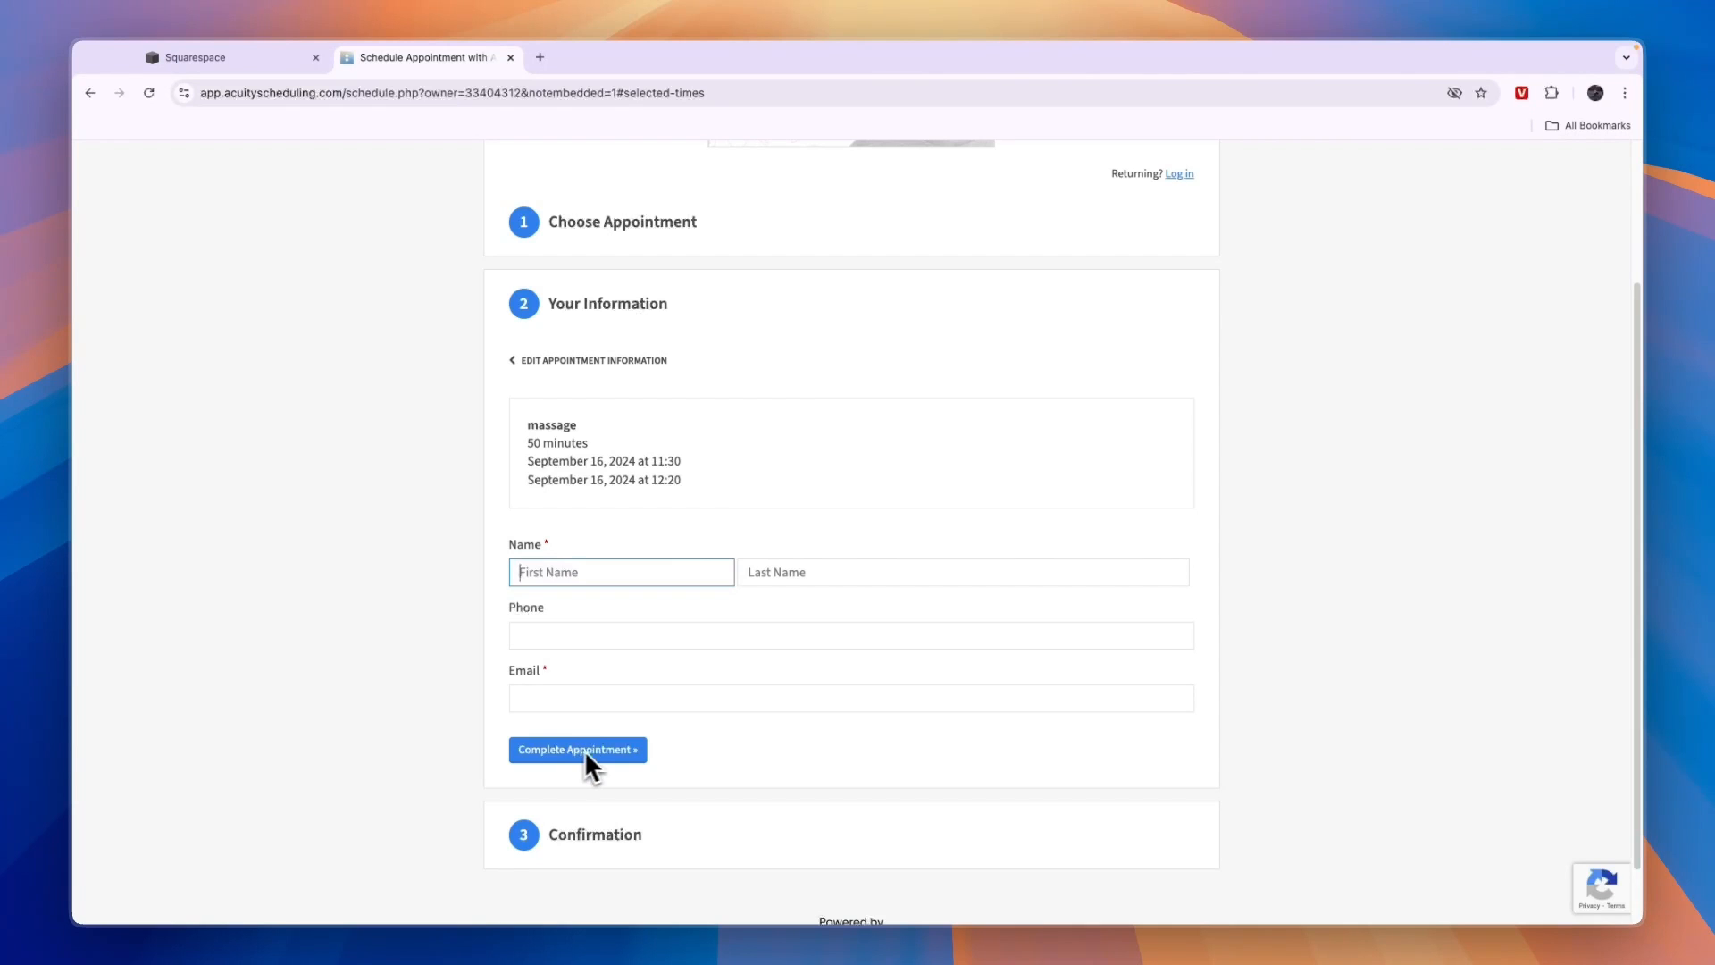
- Review the client information form and the Confirmation section of the booking page
scroll(594, 750, down, 1)
drag(548, 814, 650, 816)
scroll(683, 813, down, 1)
- Switch back to the Squarespace configuration, return to the scheduling home page and dismiss the setup tips
click(224, 59)
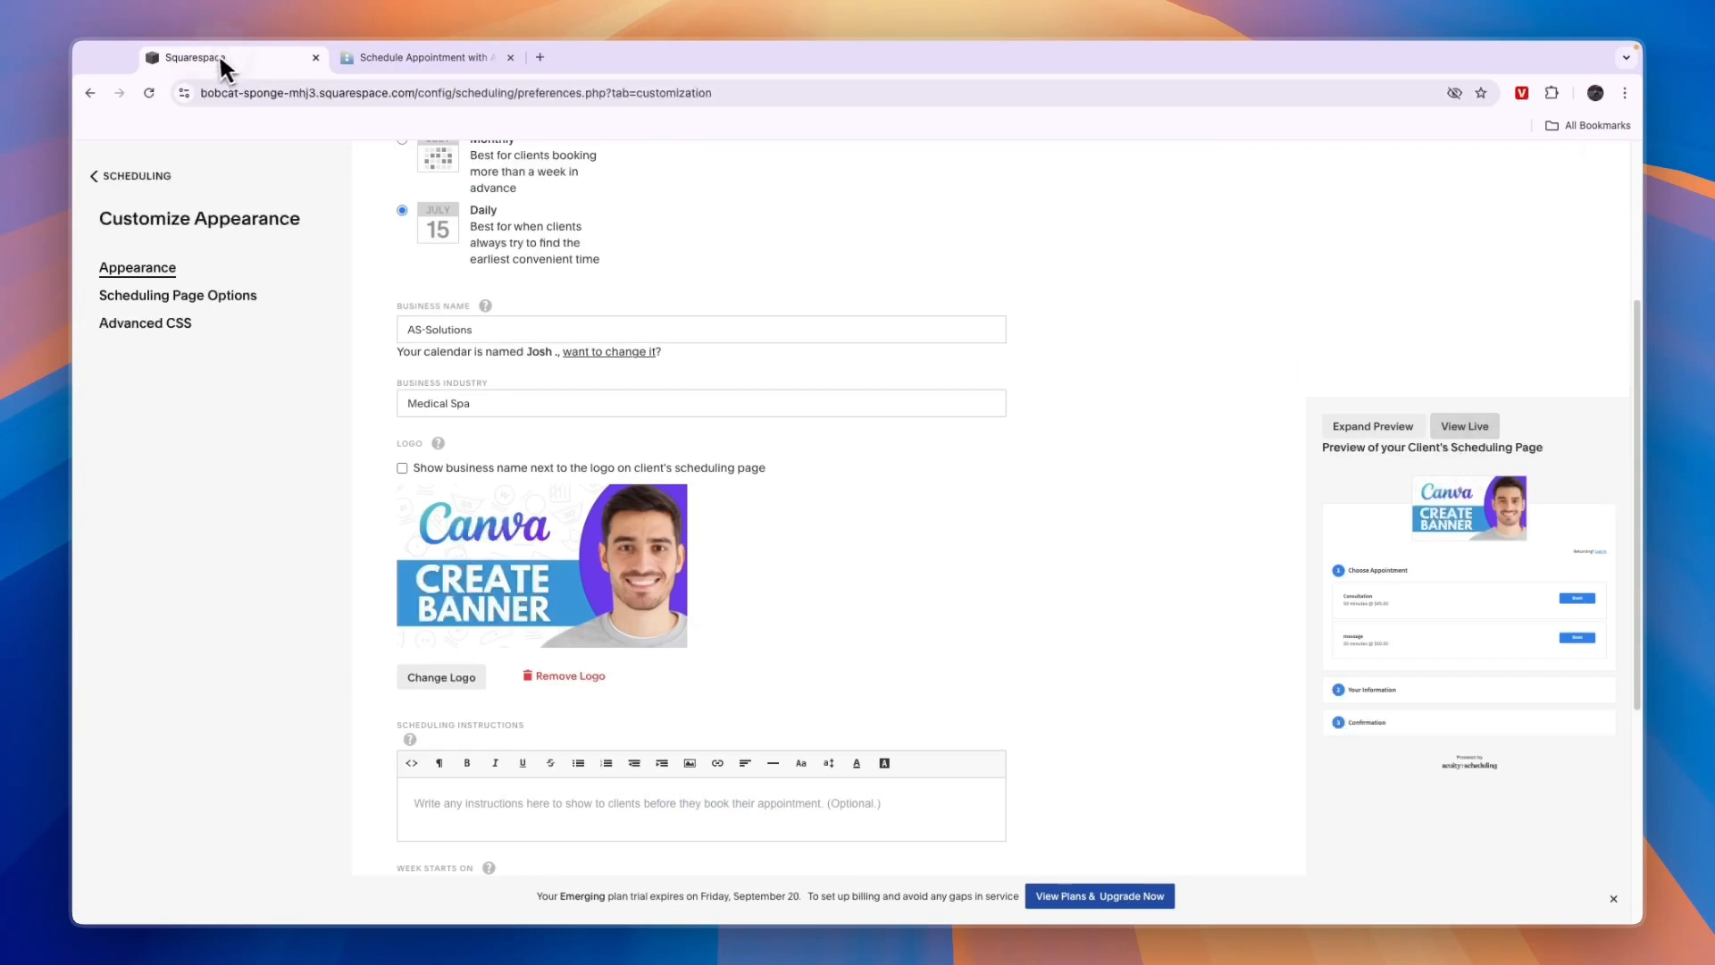
click(138, 179)
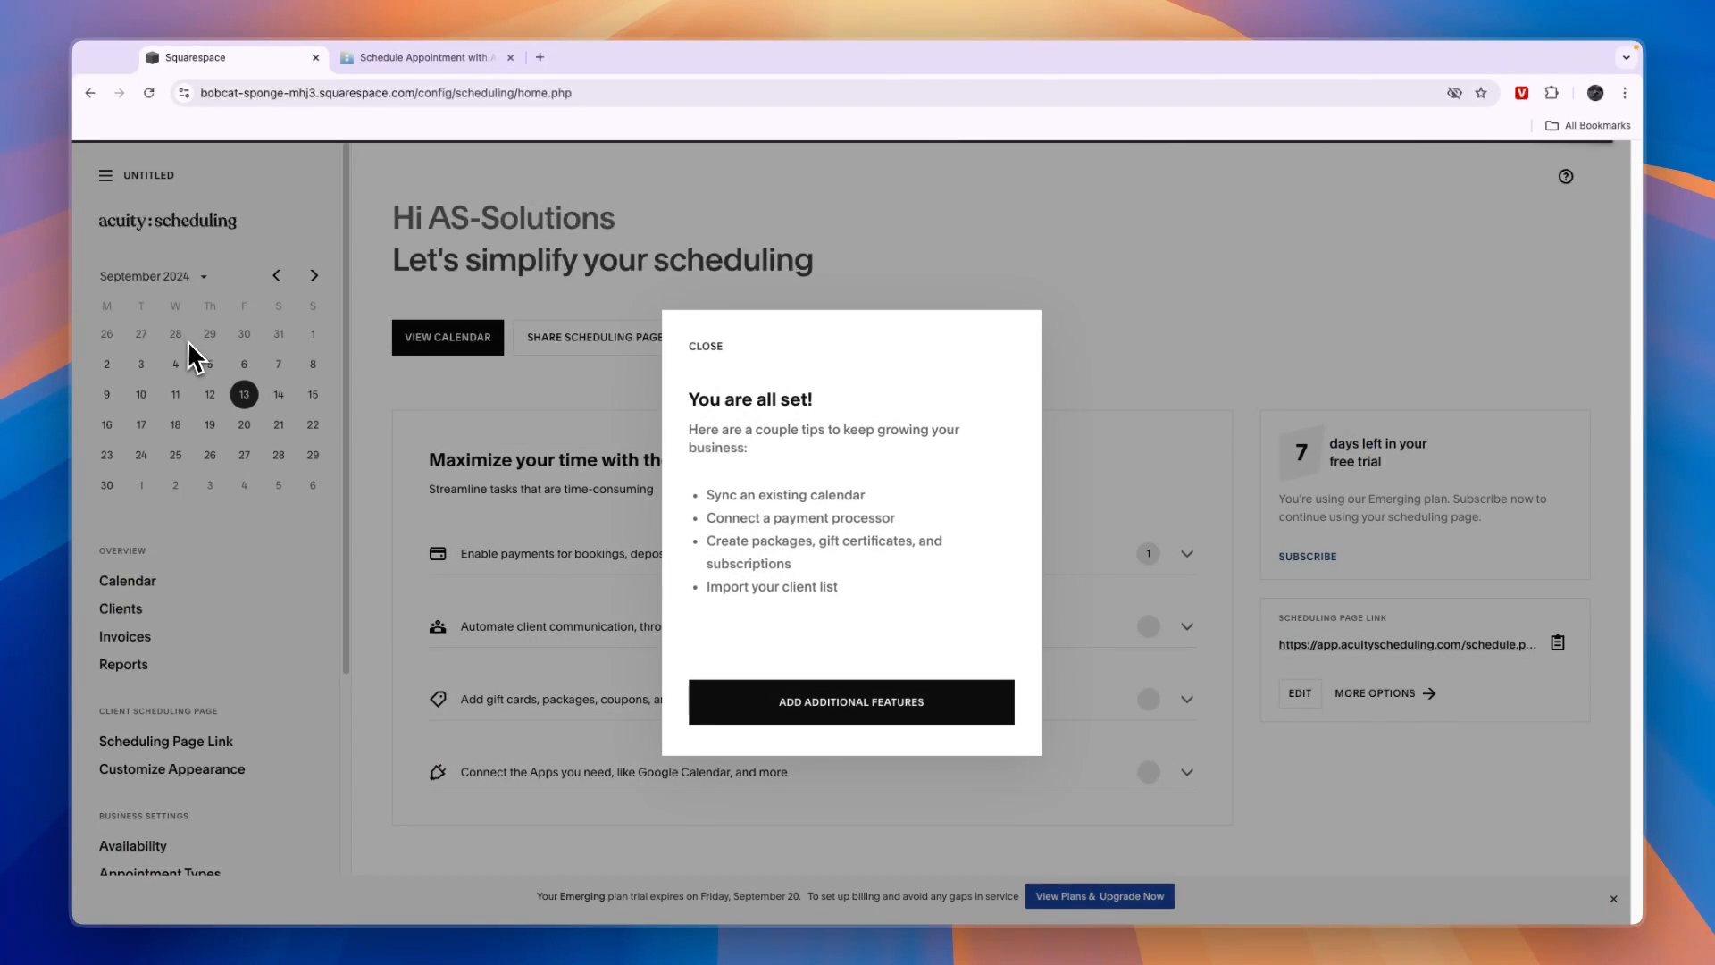
click(1133, 223)
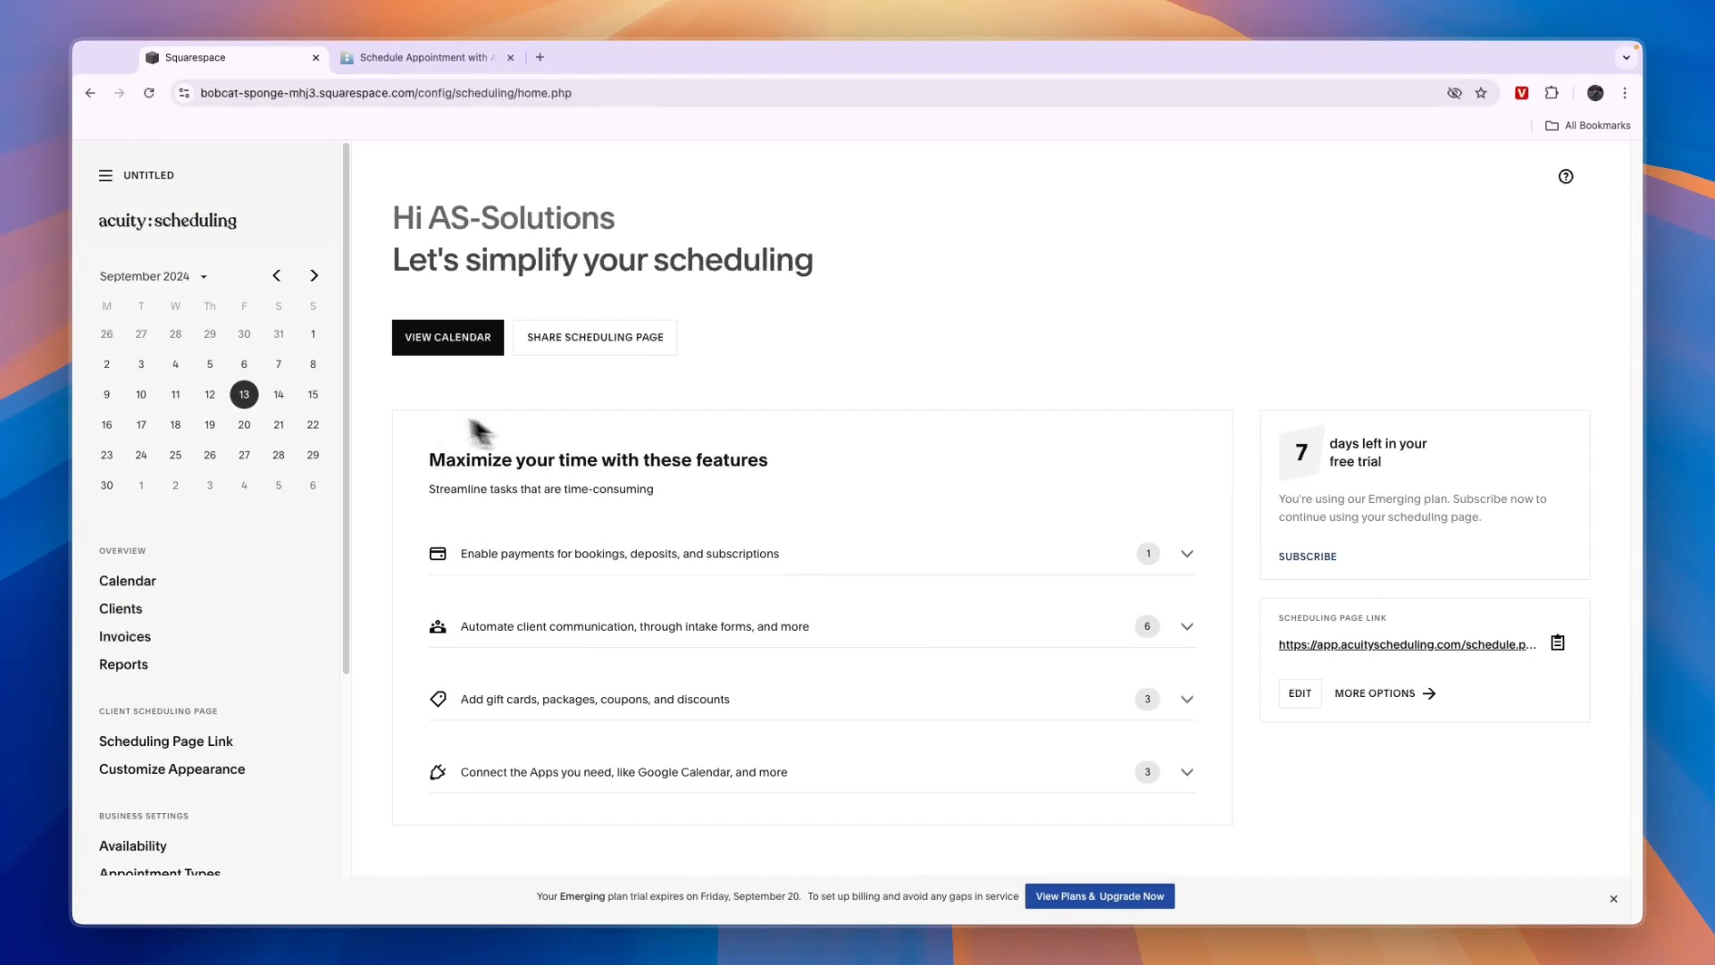
- Expand the payment and client communication features on the home page and review their setup options
drag(413, 461, 801, 478)
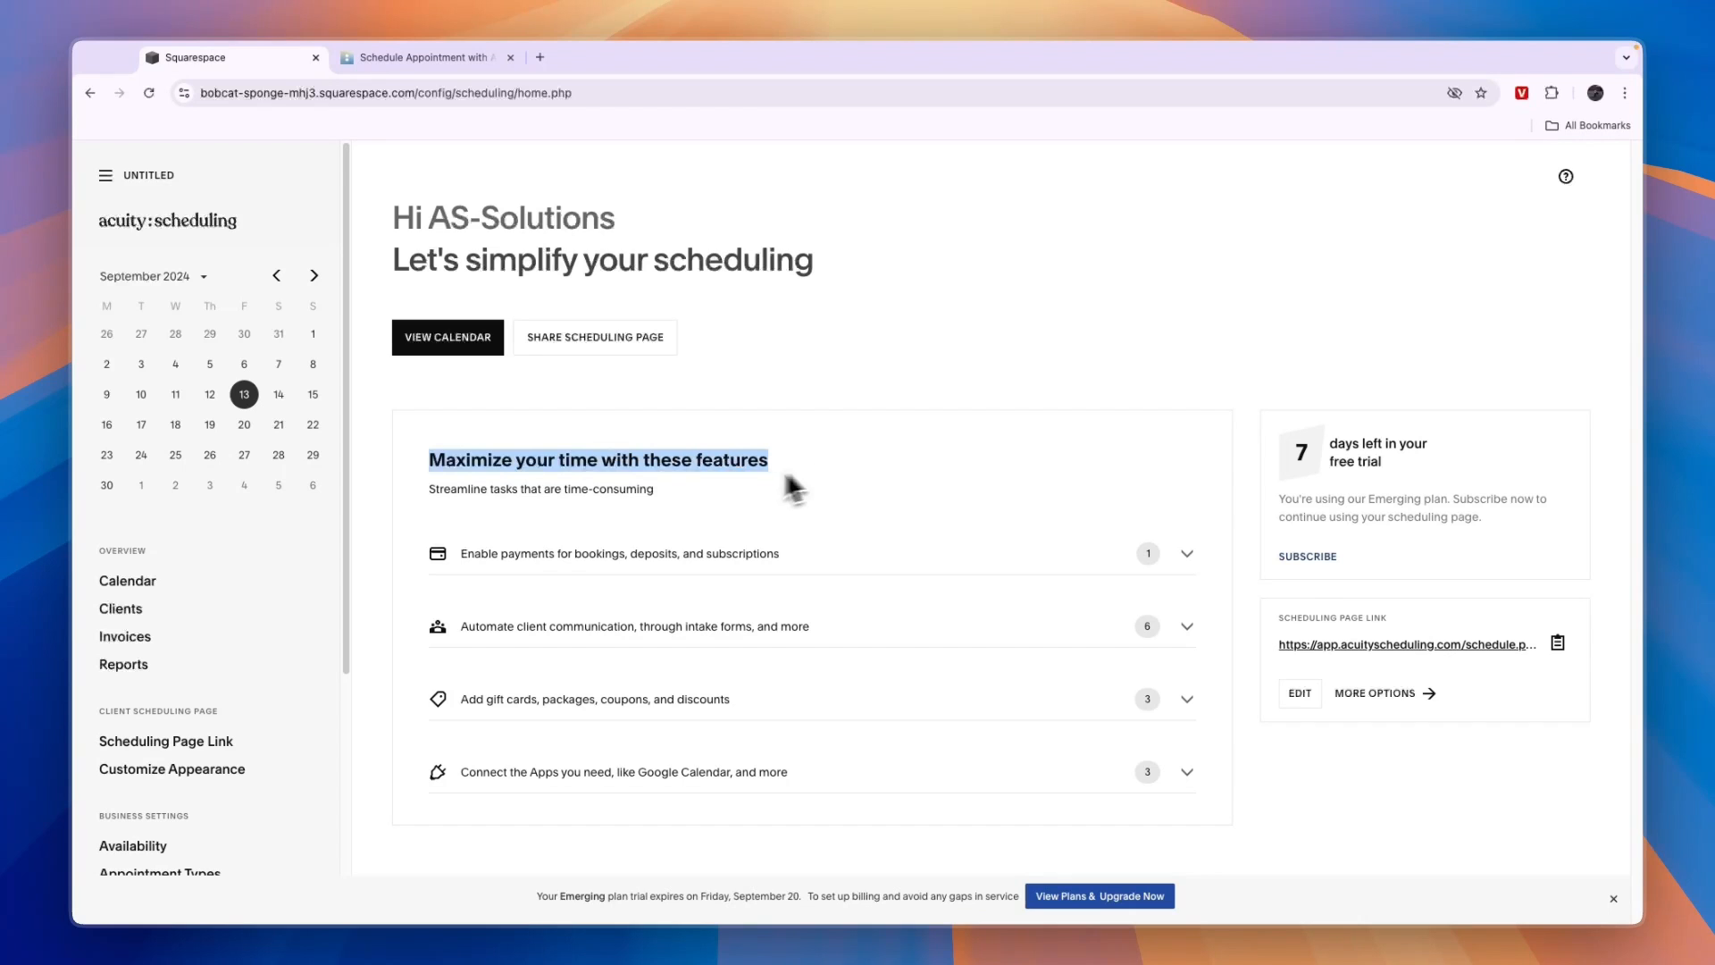
click(697, 563)
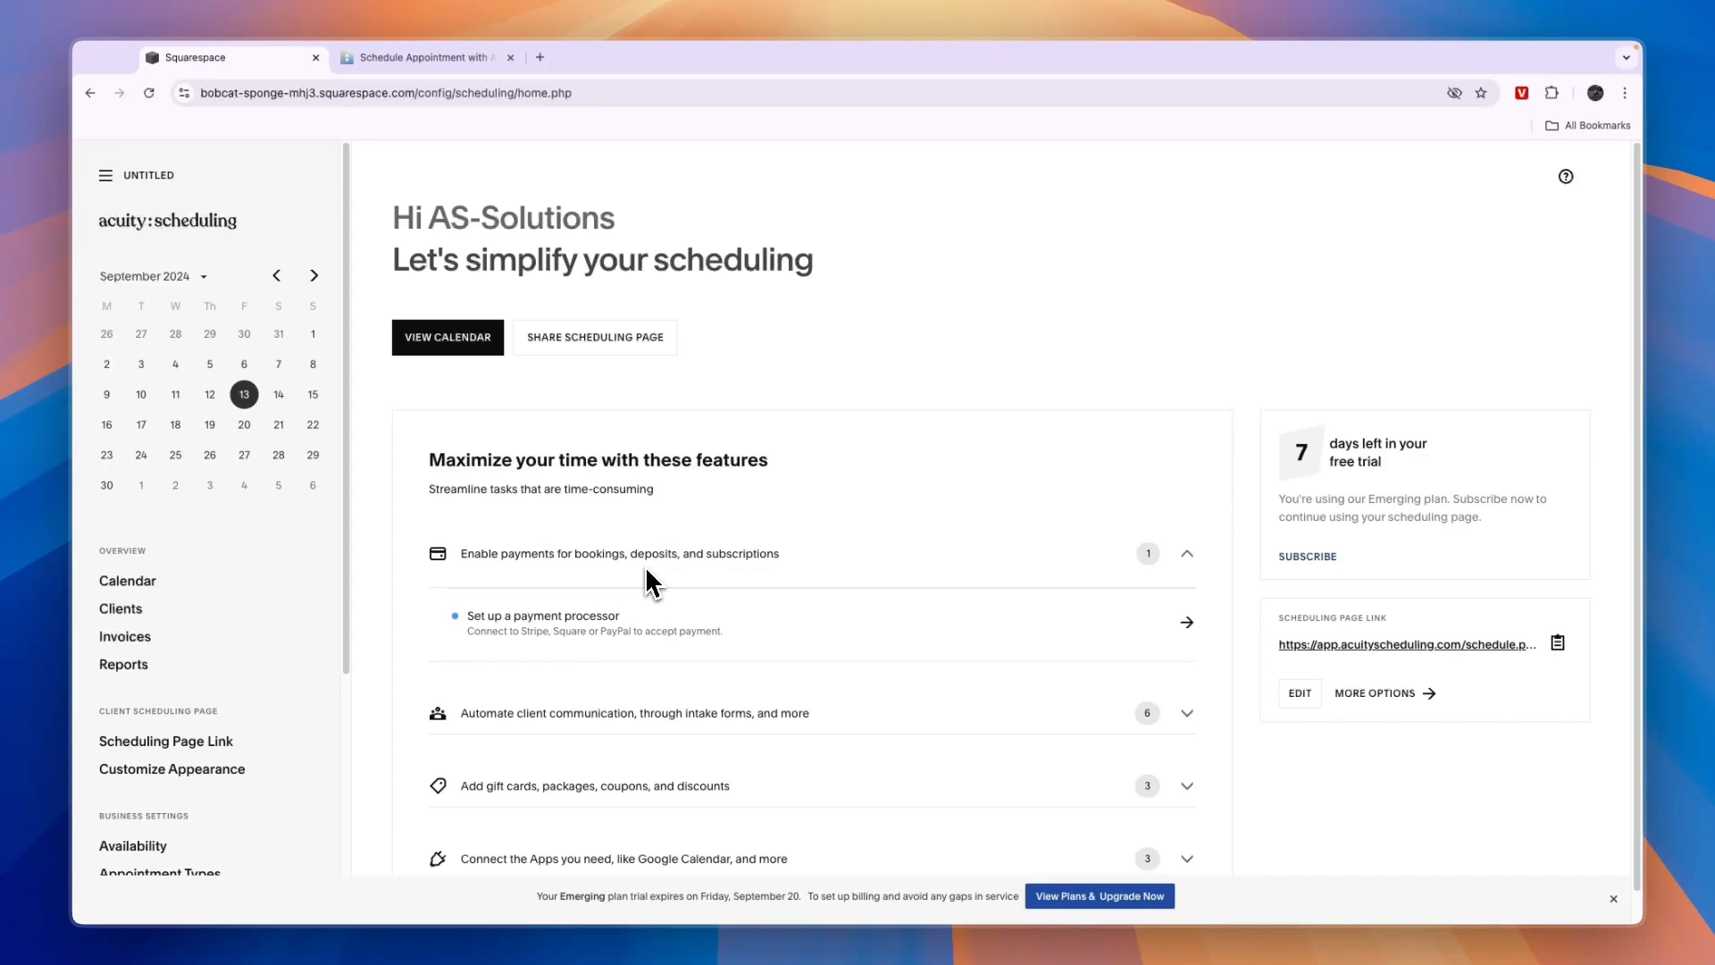
scroll(715, 652, down, 5)
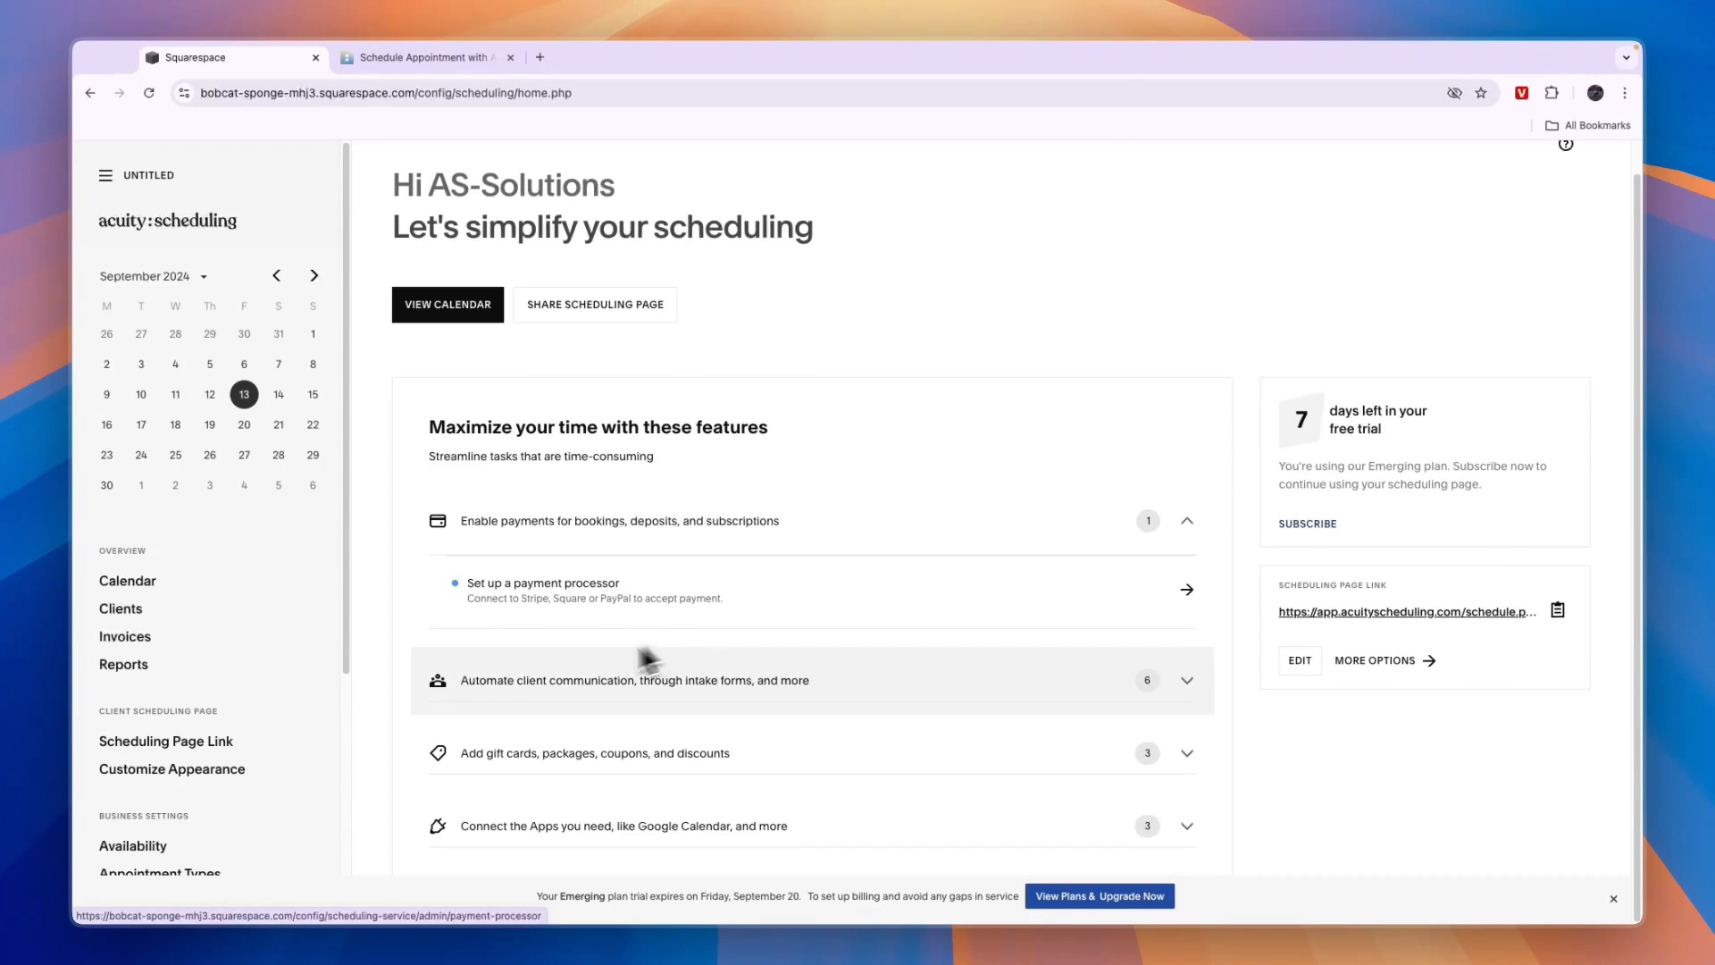
click(679, 671)
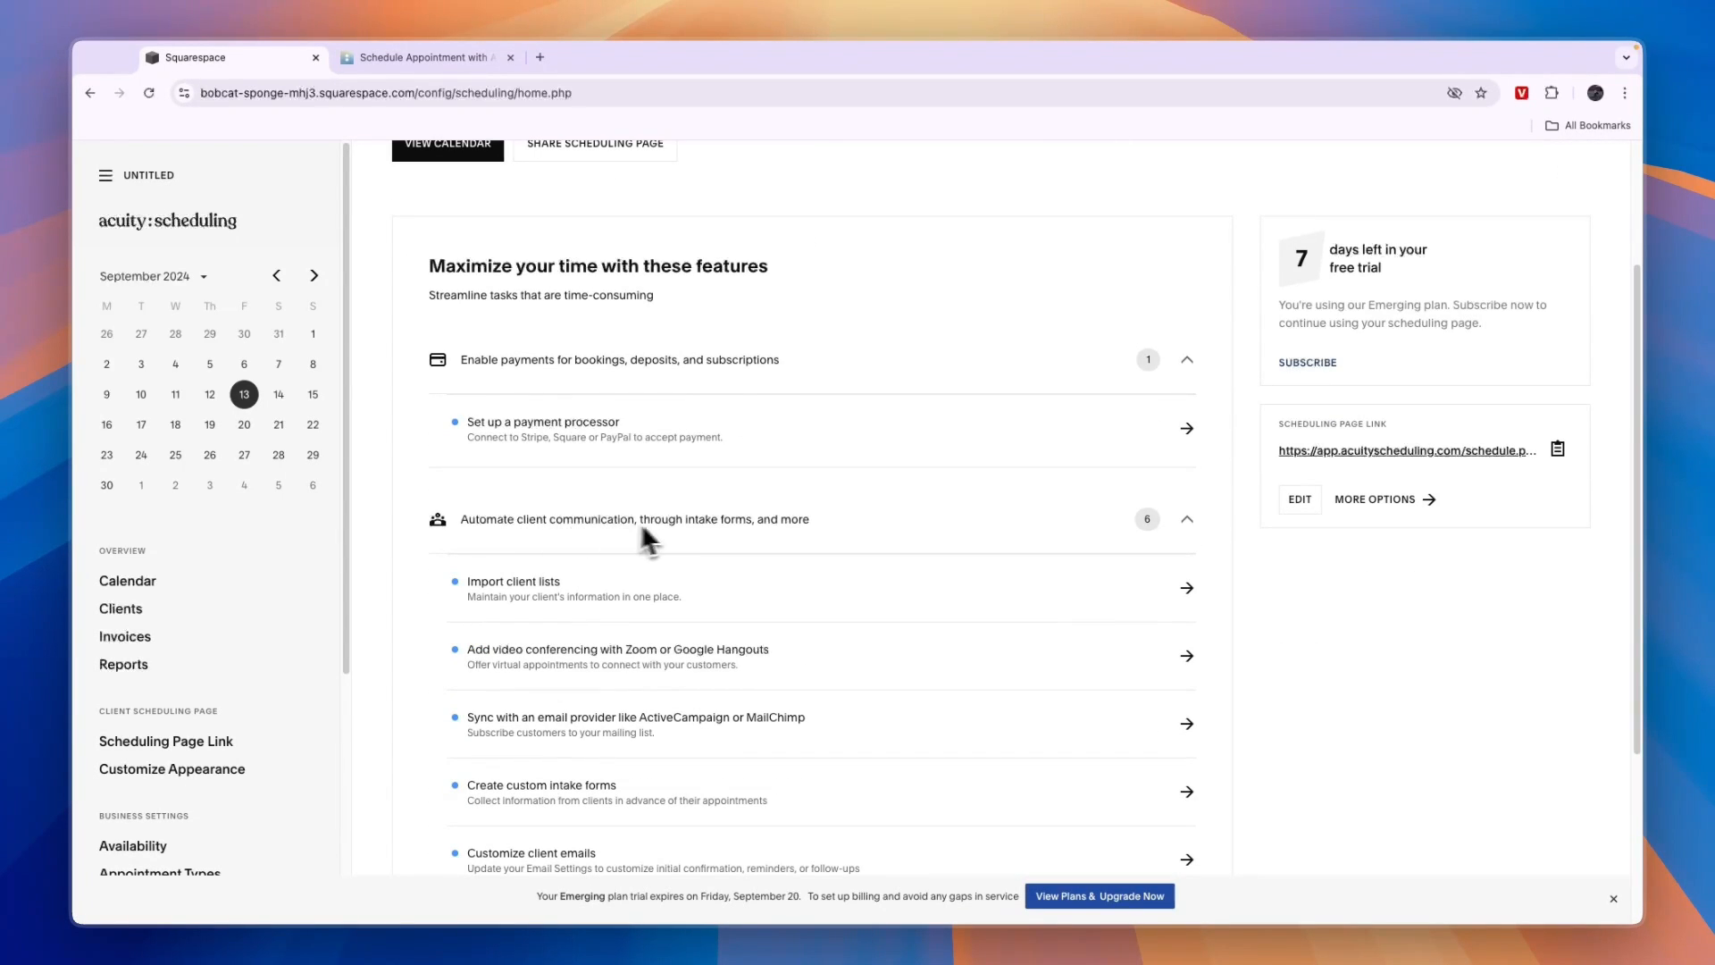
scroll(564, 430, down, 1)
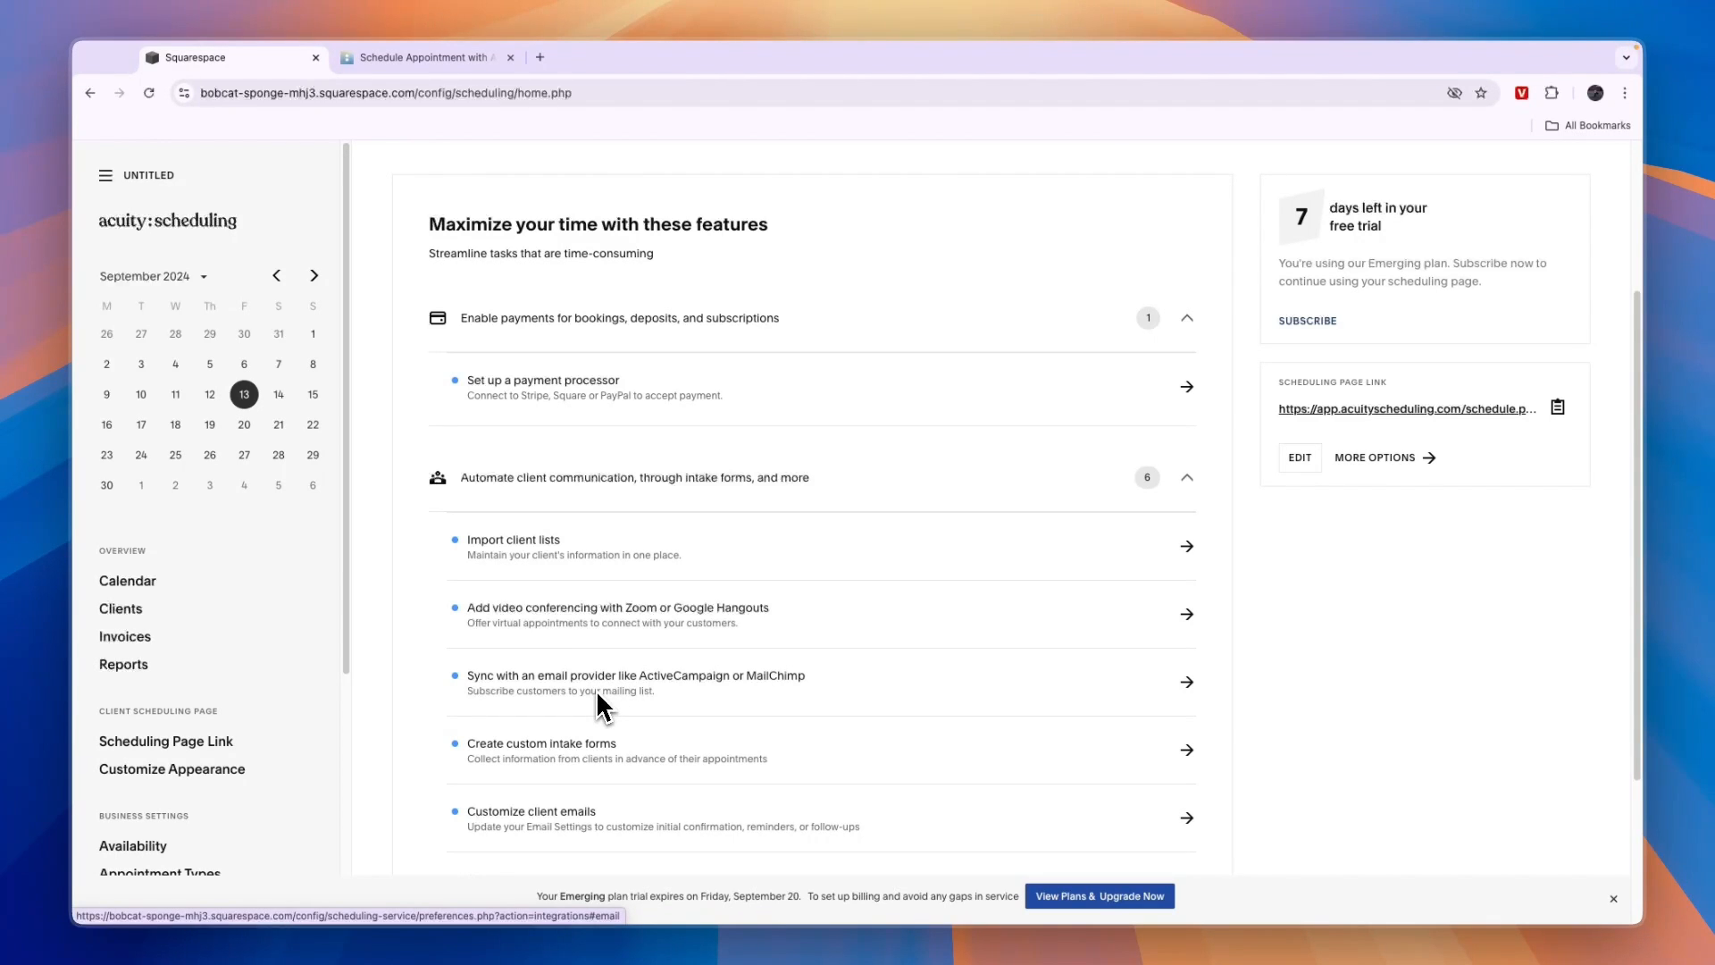
scroll(586, 754, down, 1)
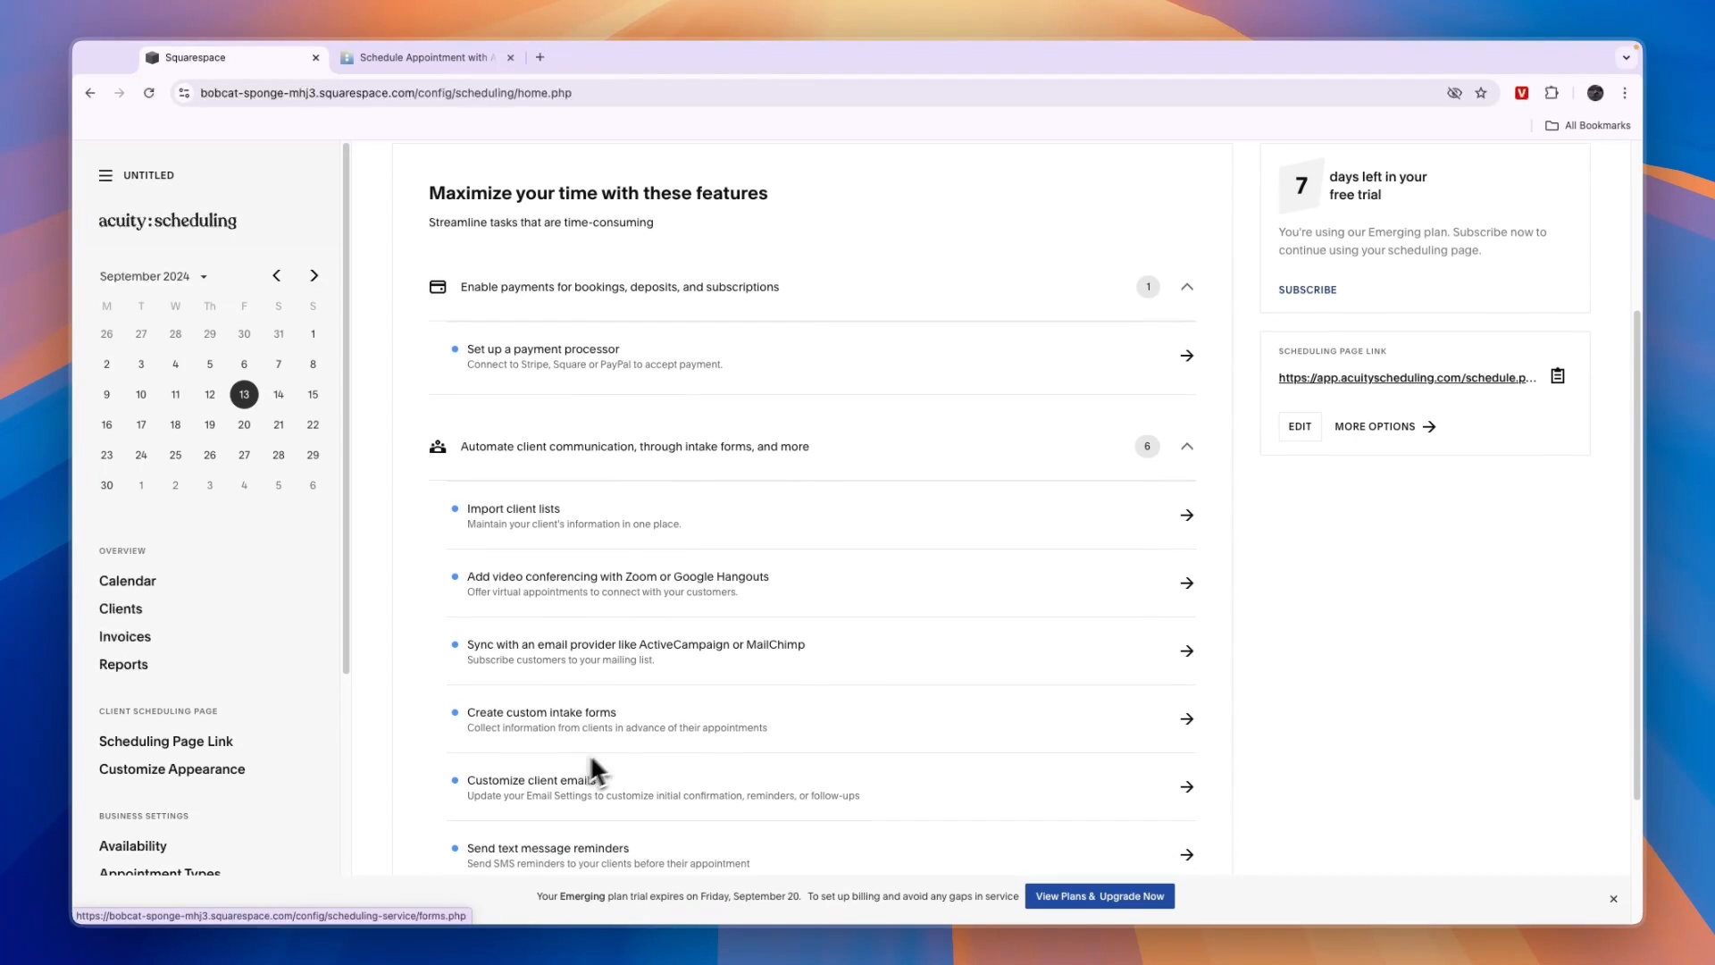
scroll(685, 709, down, 5)
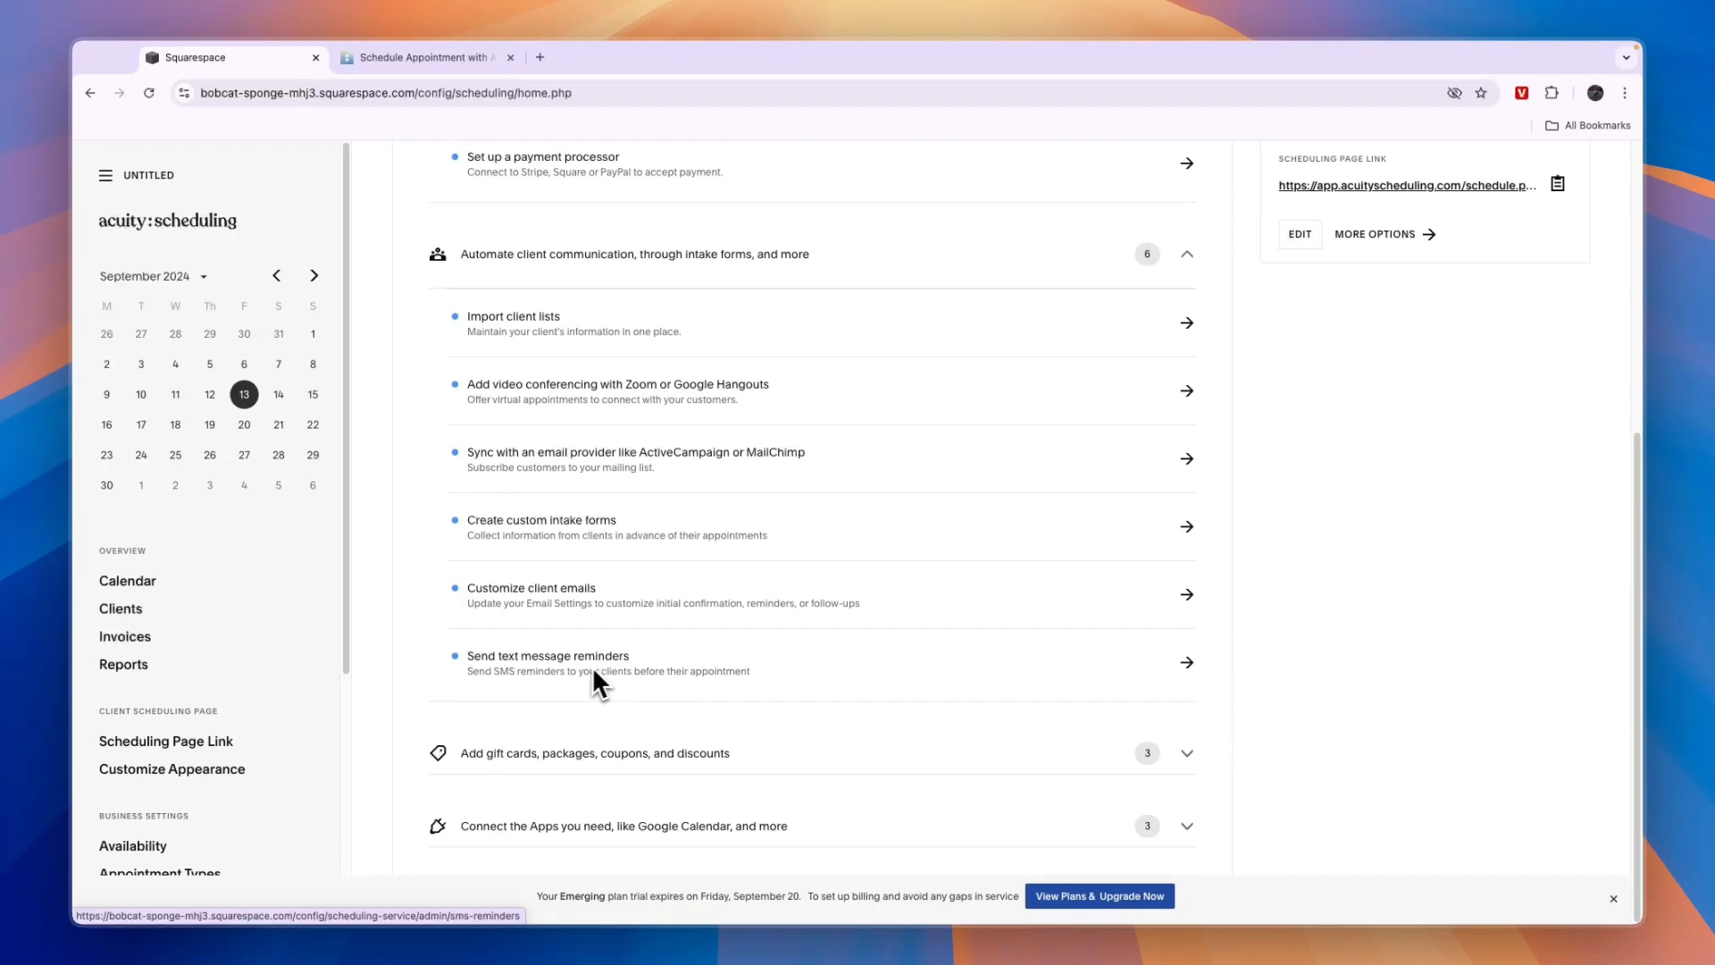
- Open the text message reminders and review the Template 1 settings and the sample client message
click(566, 668)
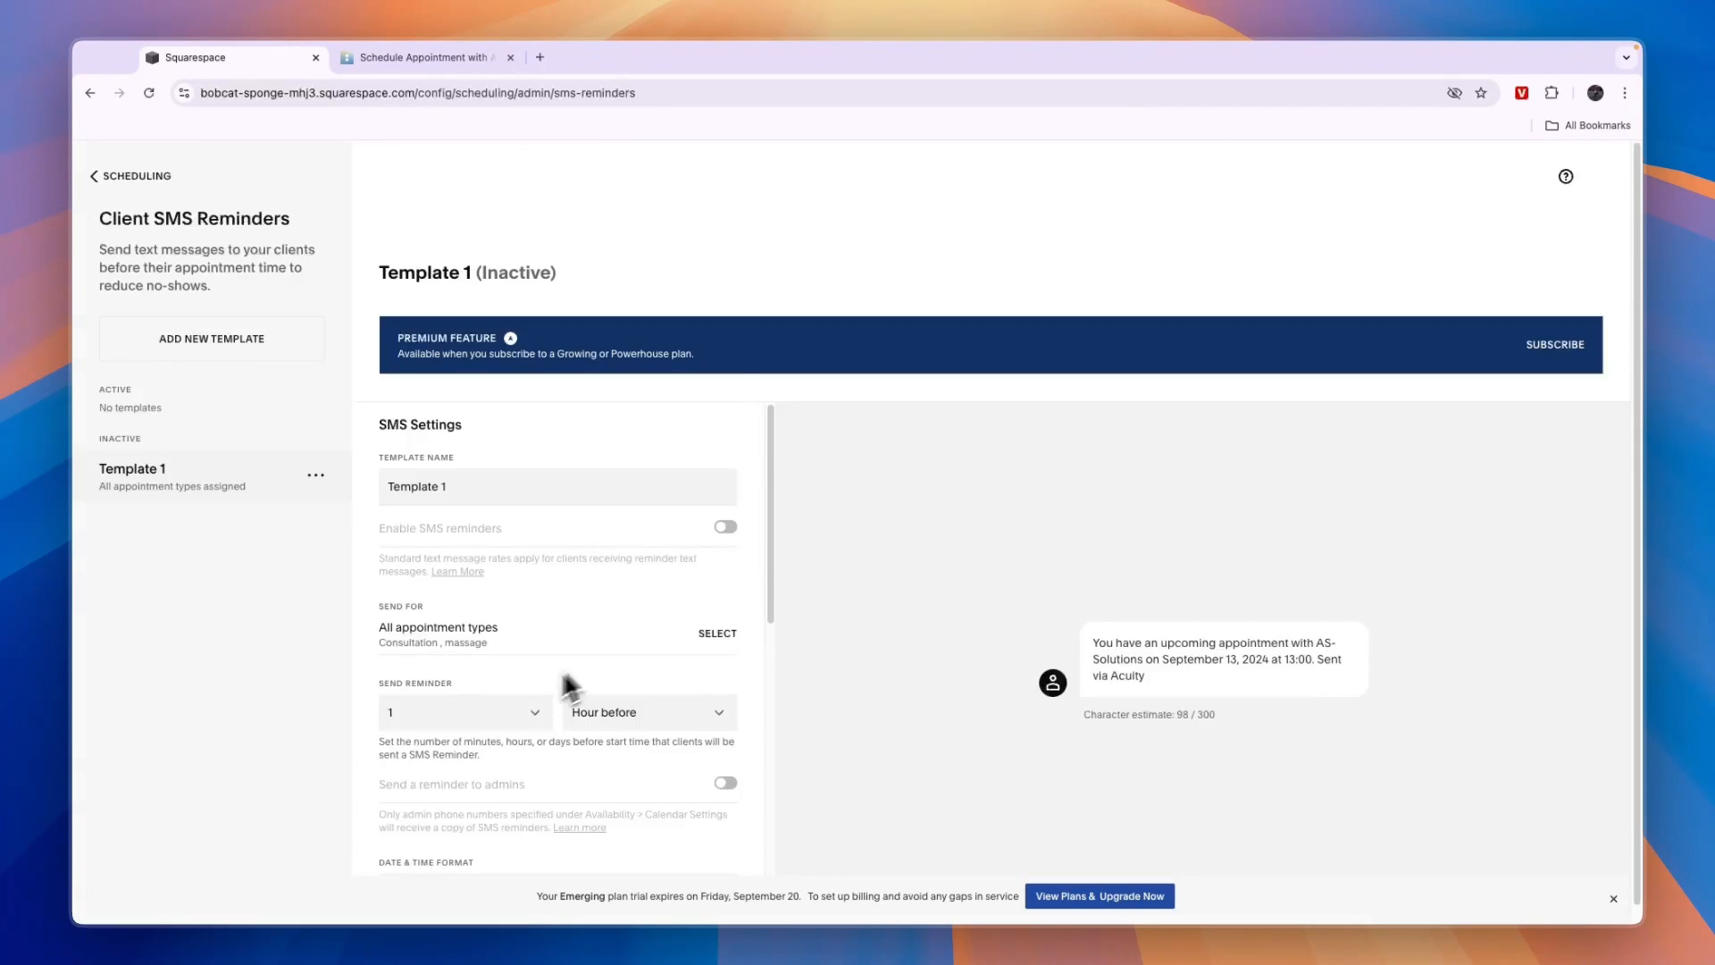
scroll(536, 598, down, 1)
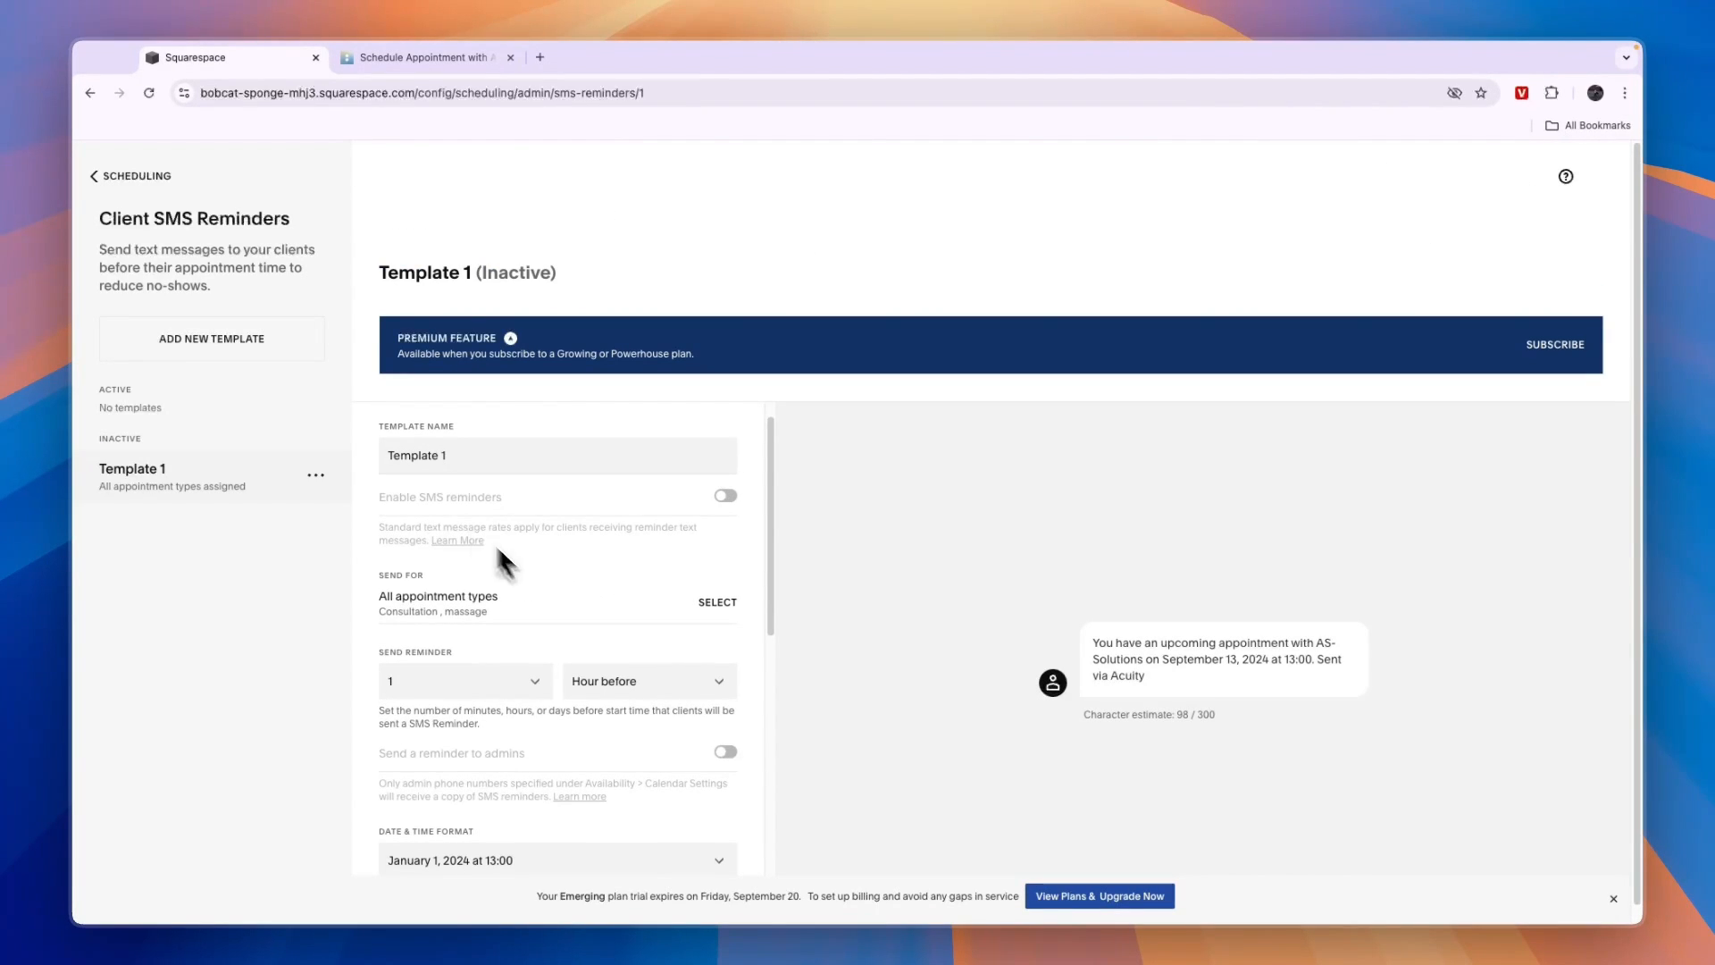
drag(1104, 650, 1239, 681)
click(1191, 710)
scroll(1034, 682, down, 1)
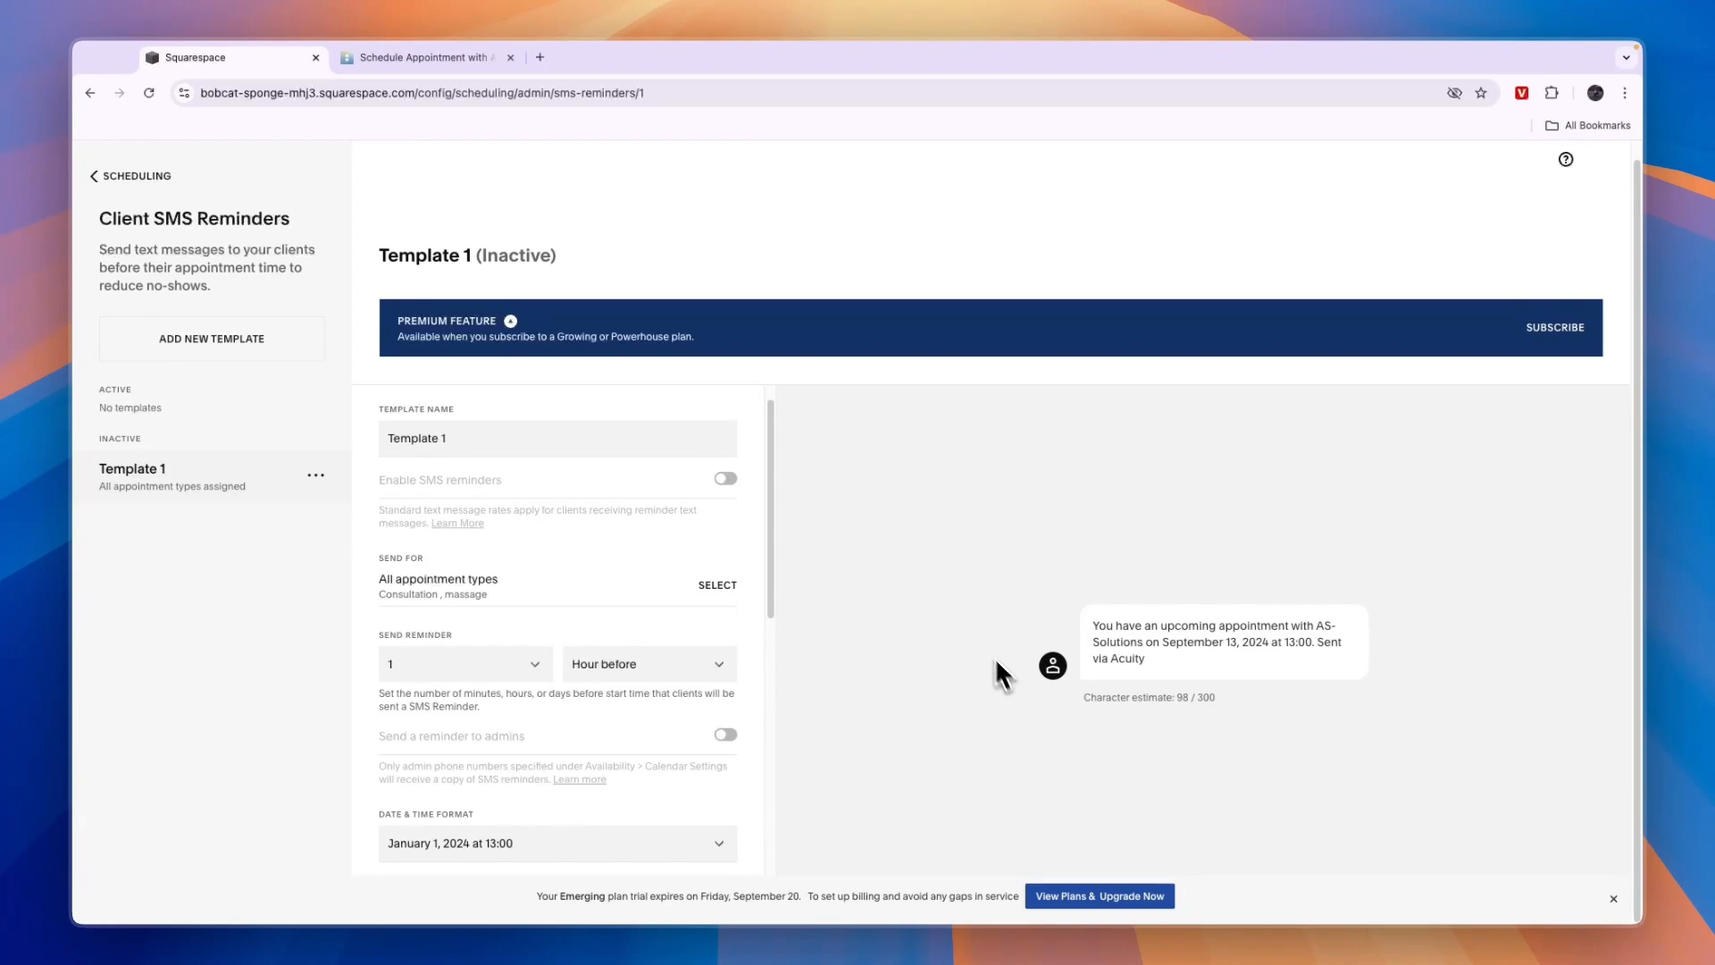
- Return to the scheduling home page and review the app connection options and the business settings list
click(116, 177)
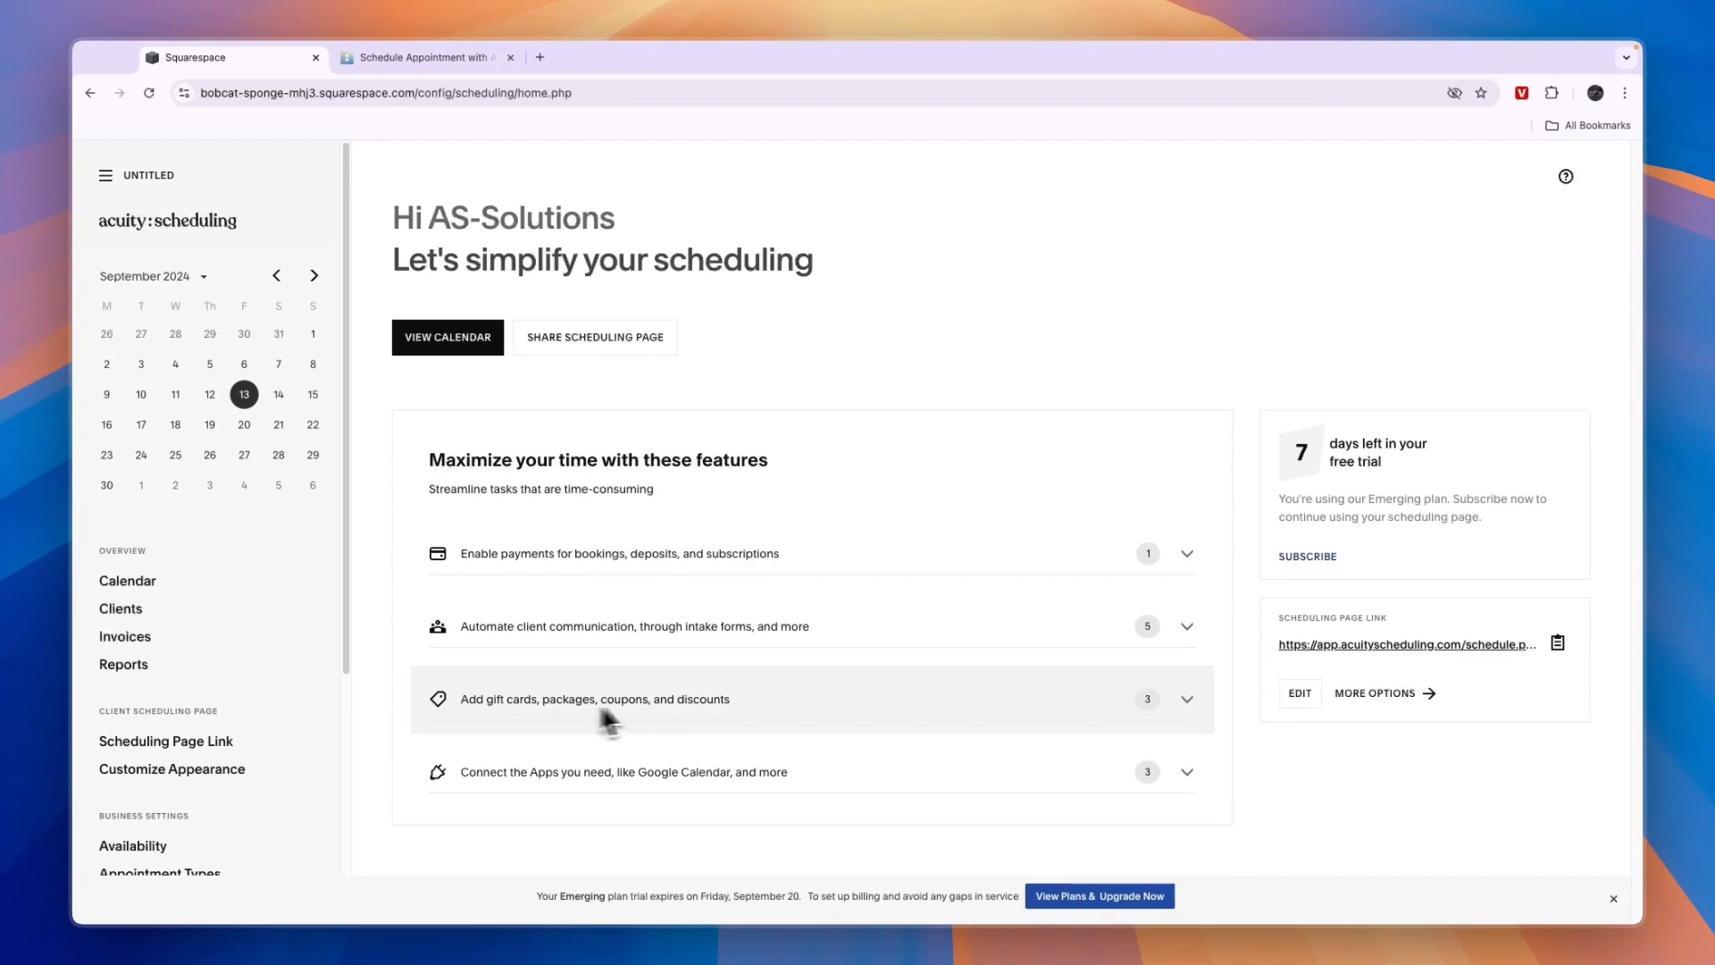
click(563, 767)
scroll(658, 772, down, 2)
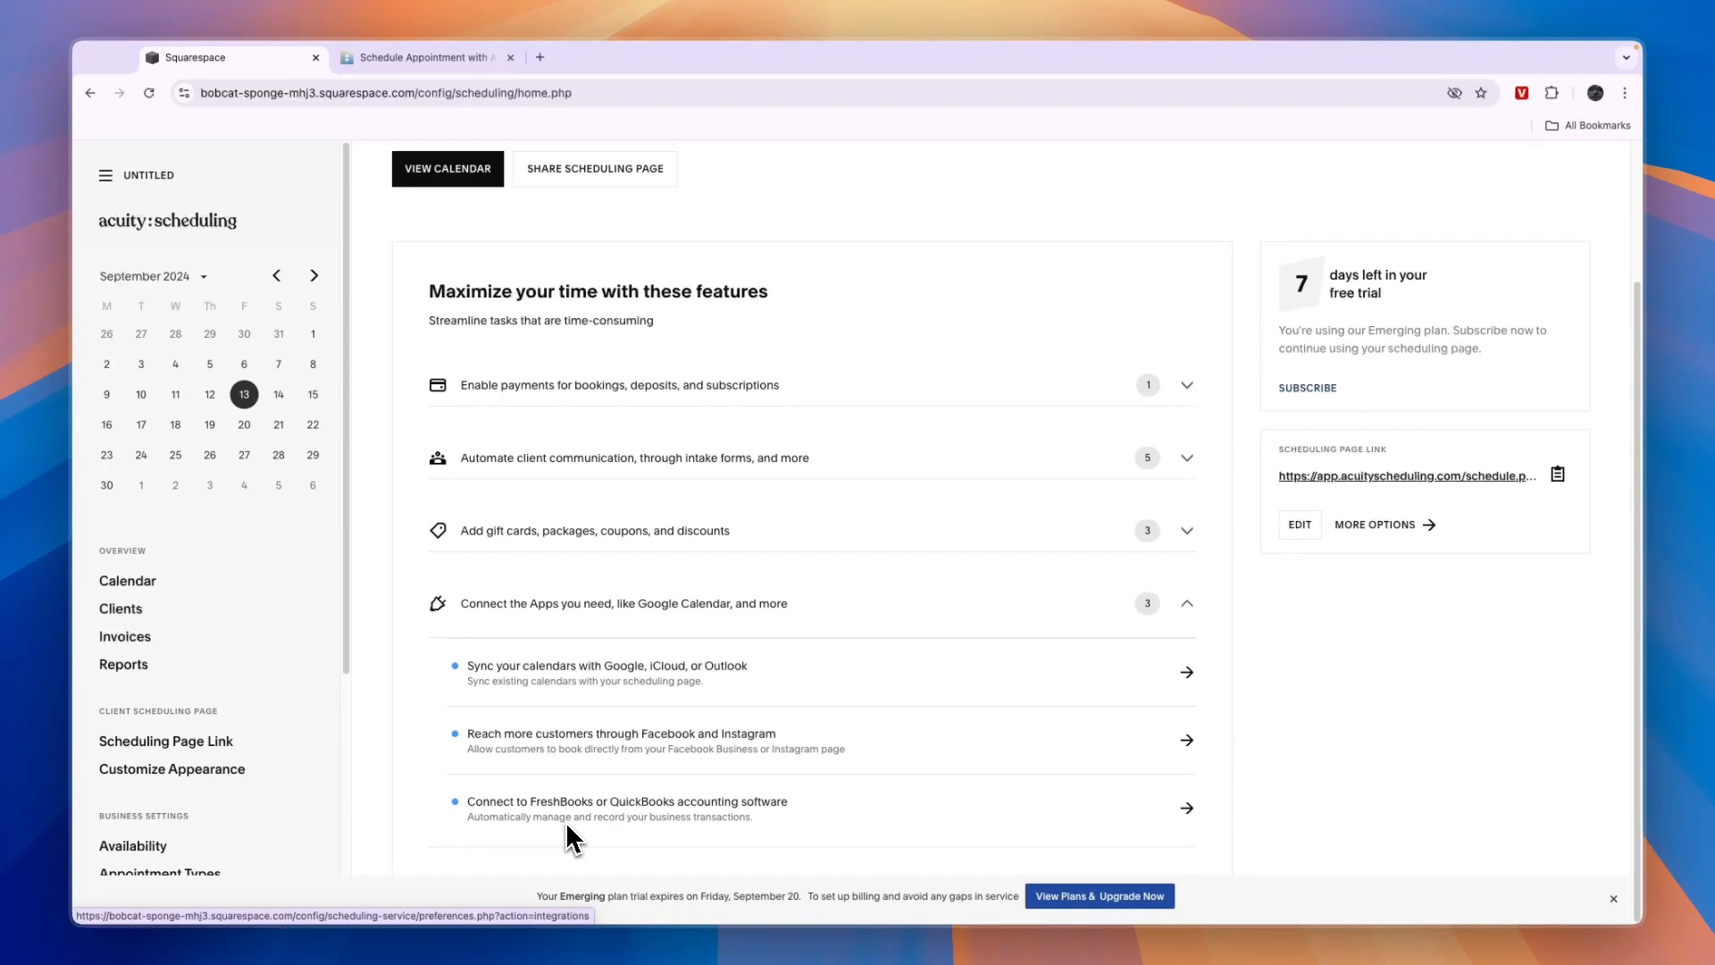
scroll(170, 795, down, 3)
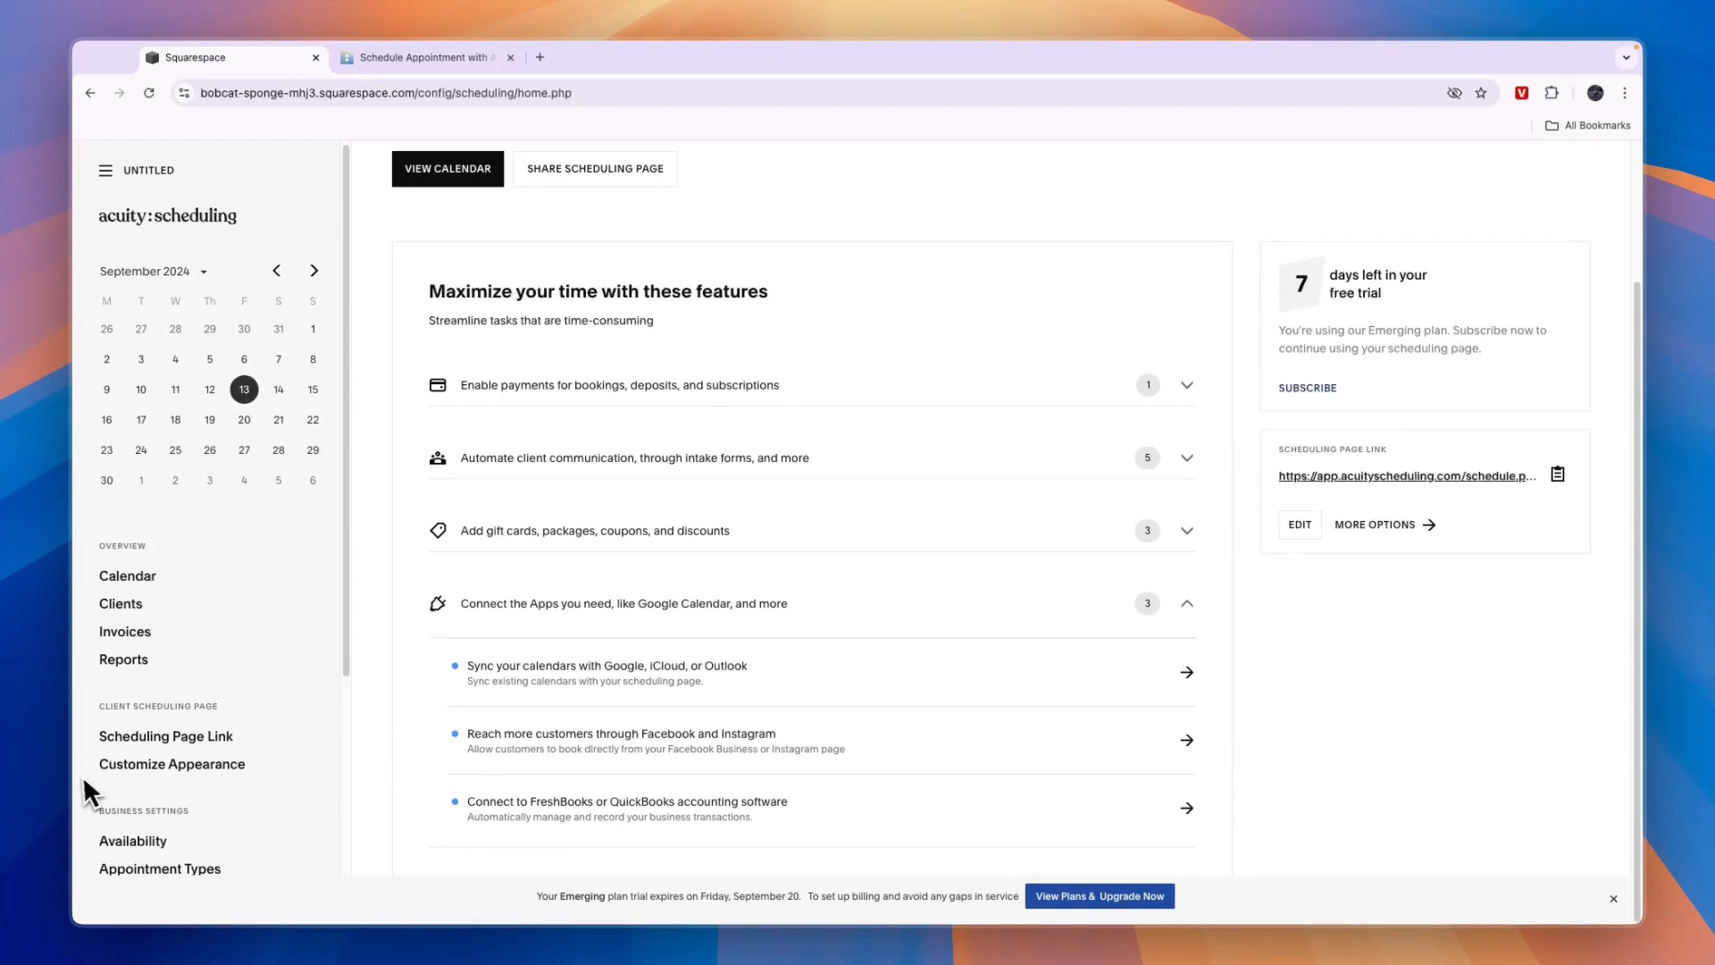
scroll(171, 804, down, 4)
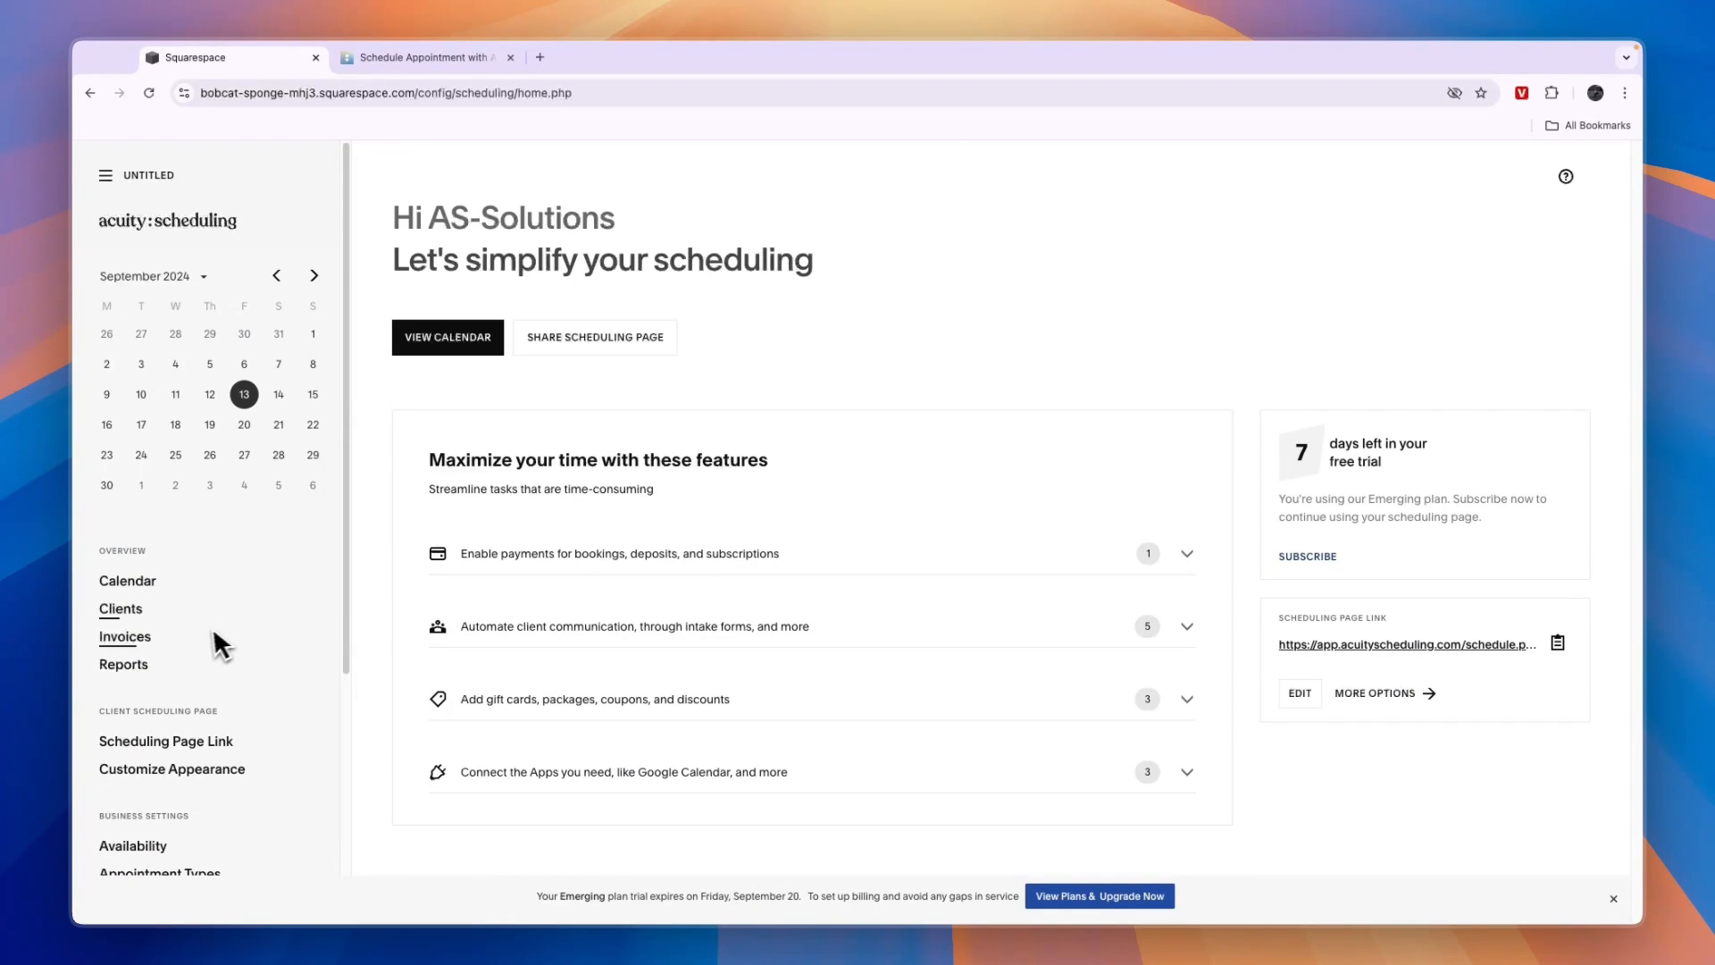
- Open the availability settings, start a new calendar and review the fields of its form
scroll(200, 658, down, 2)
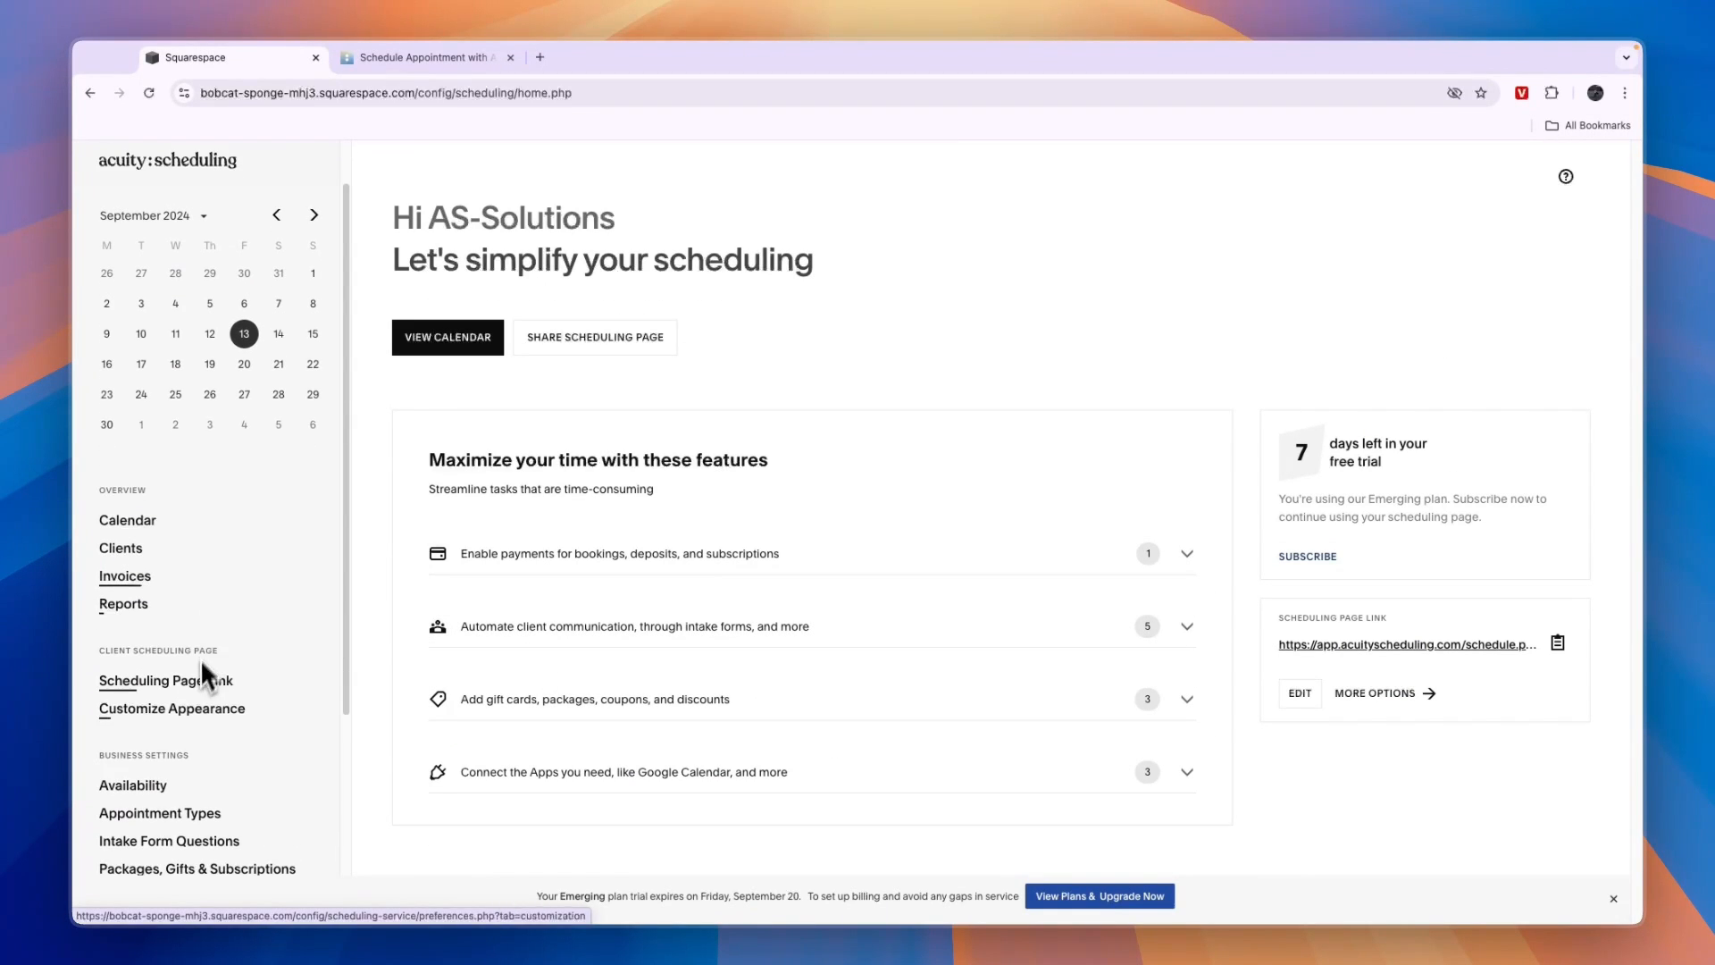
click(134, 754)
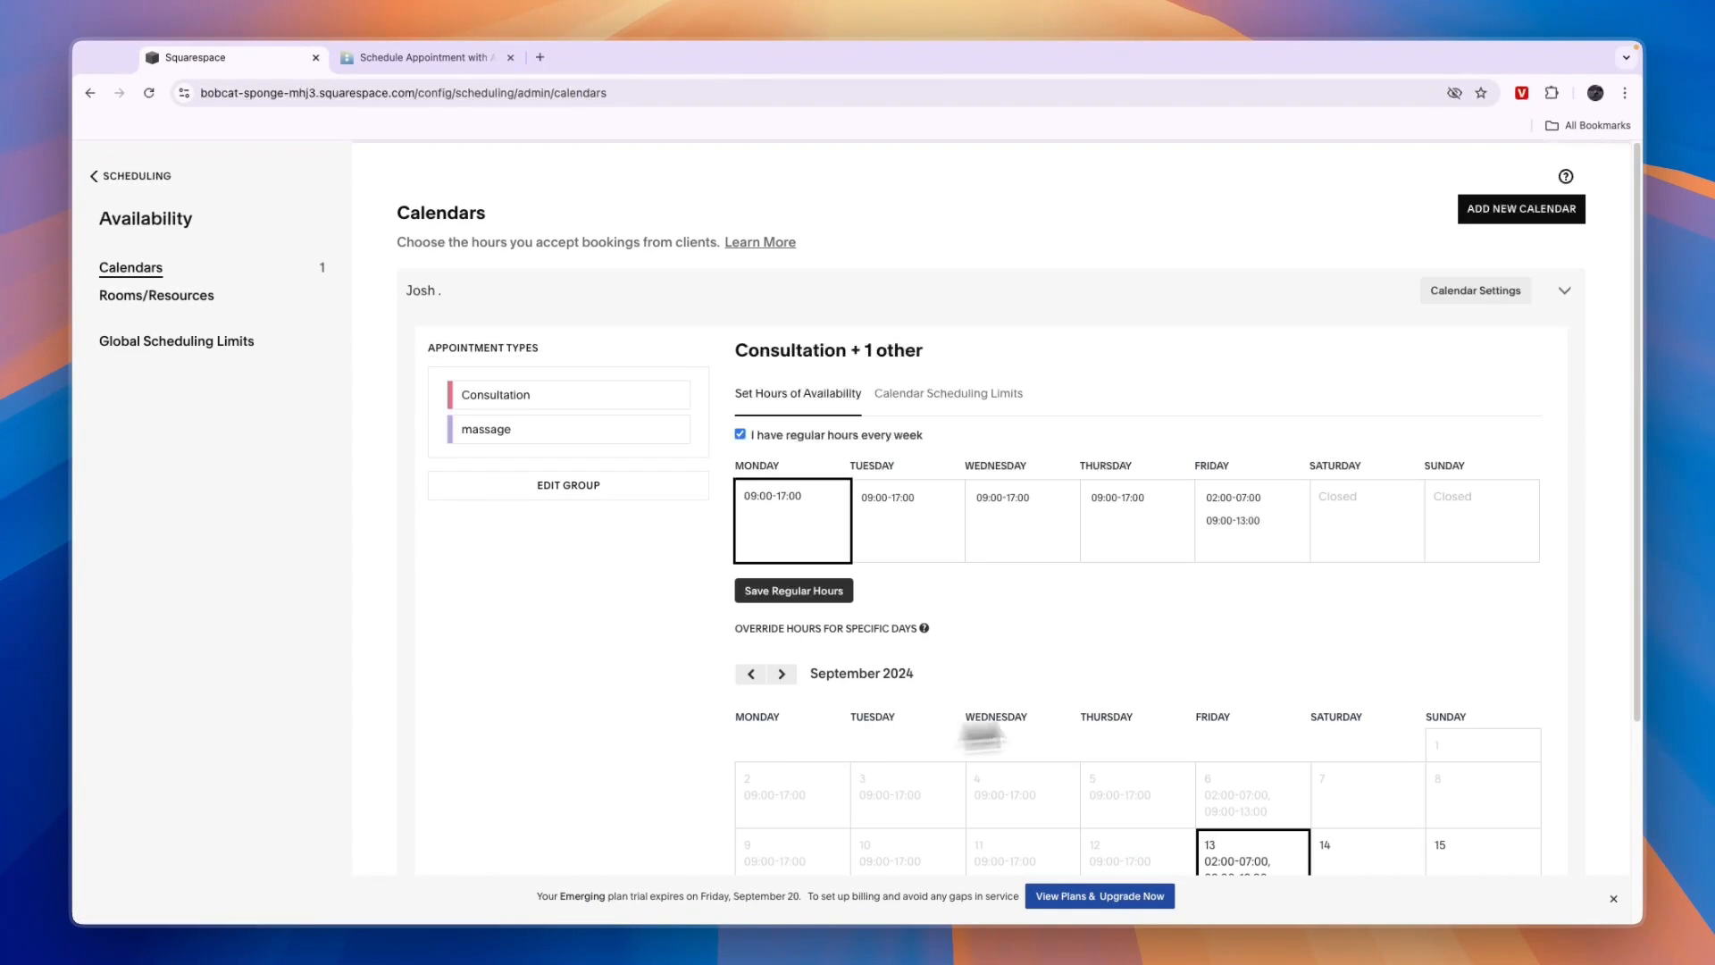
click(1482, 202)
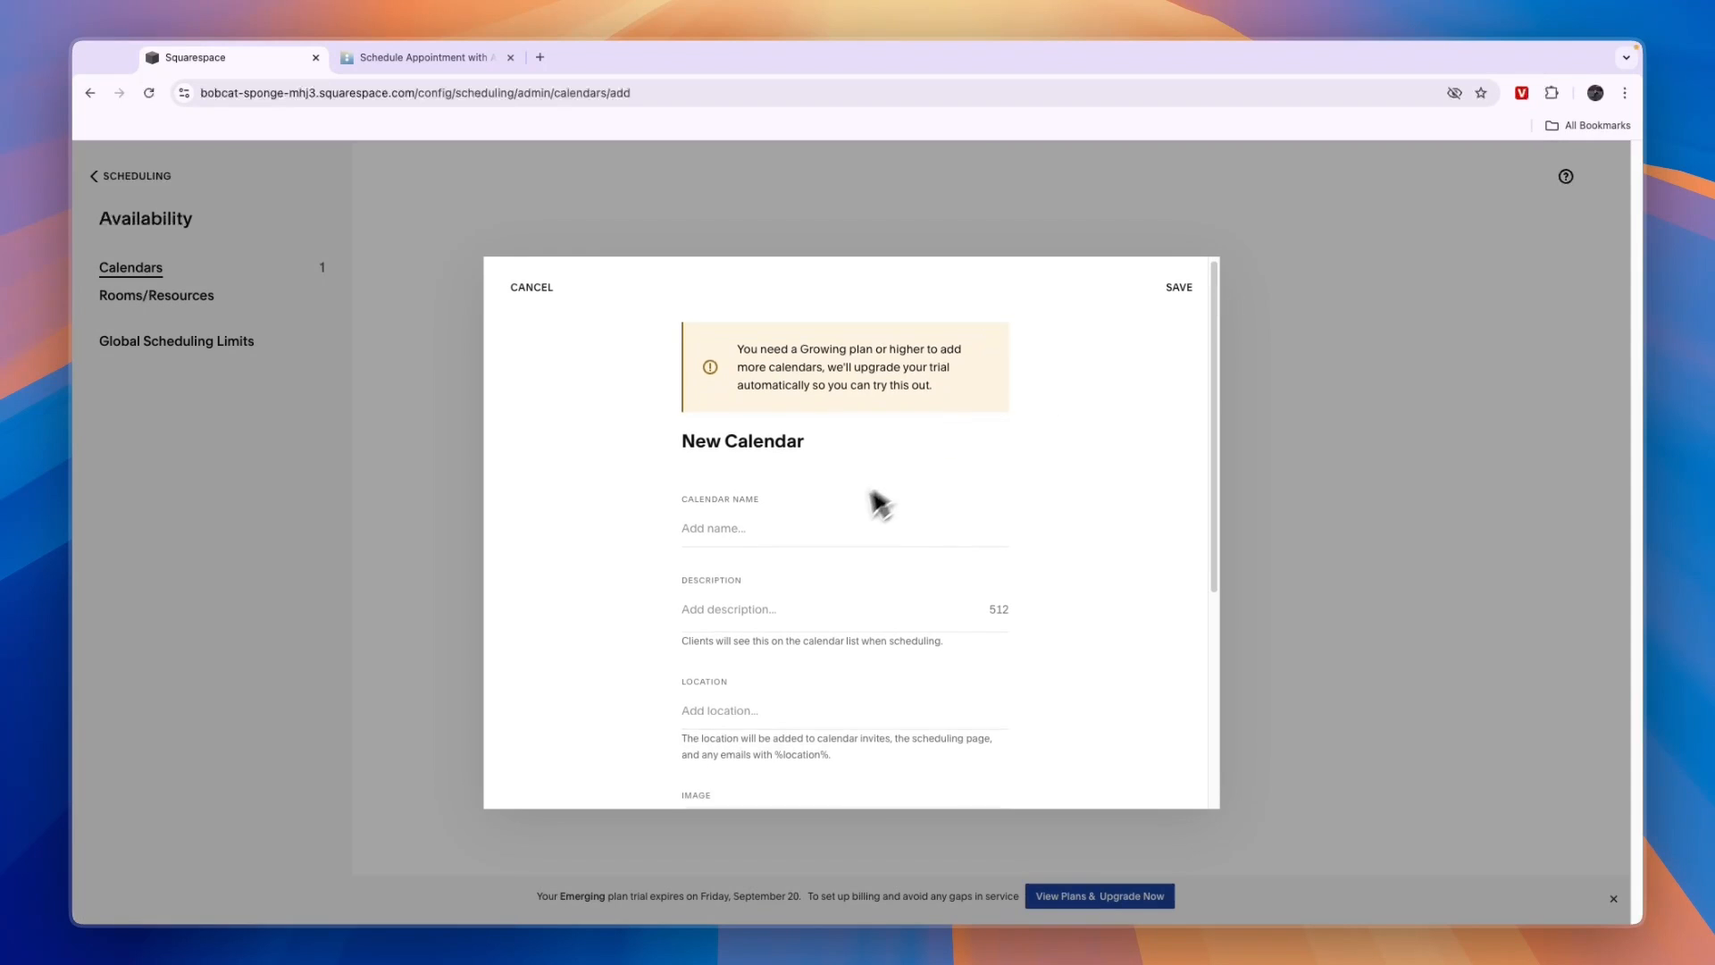
scroll(804, 506, down, 1)
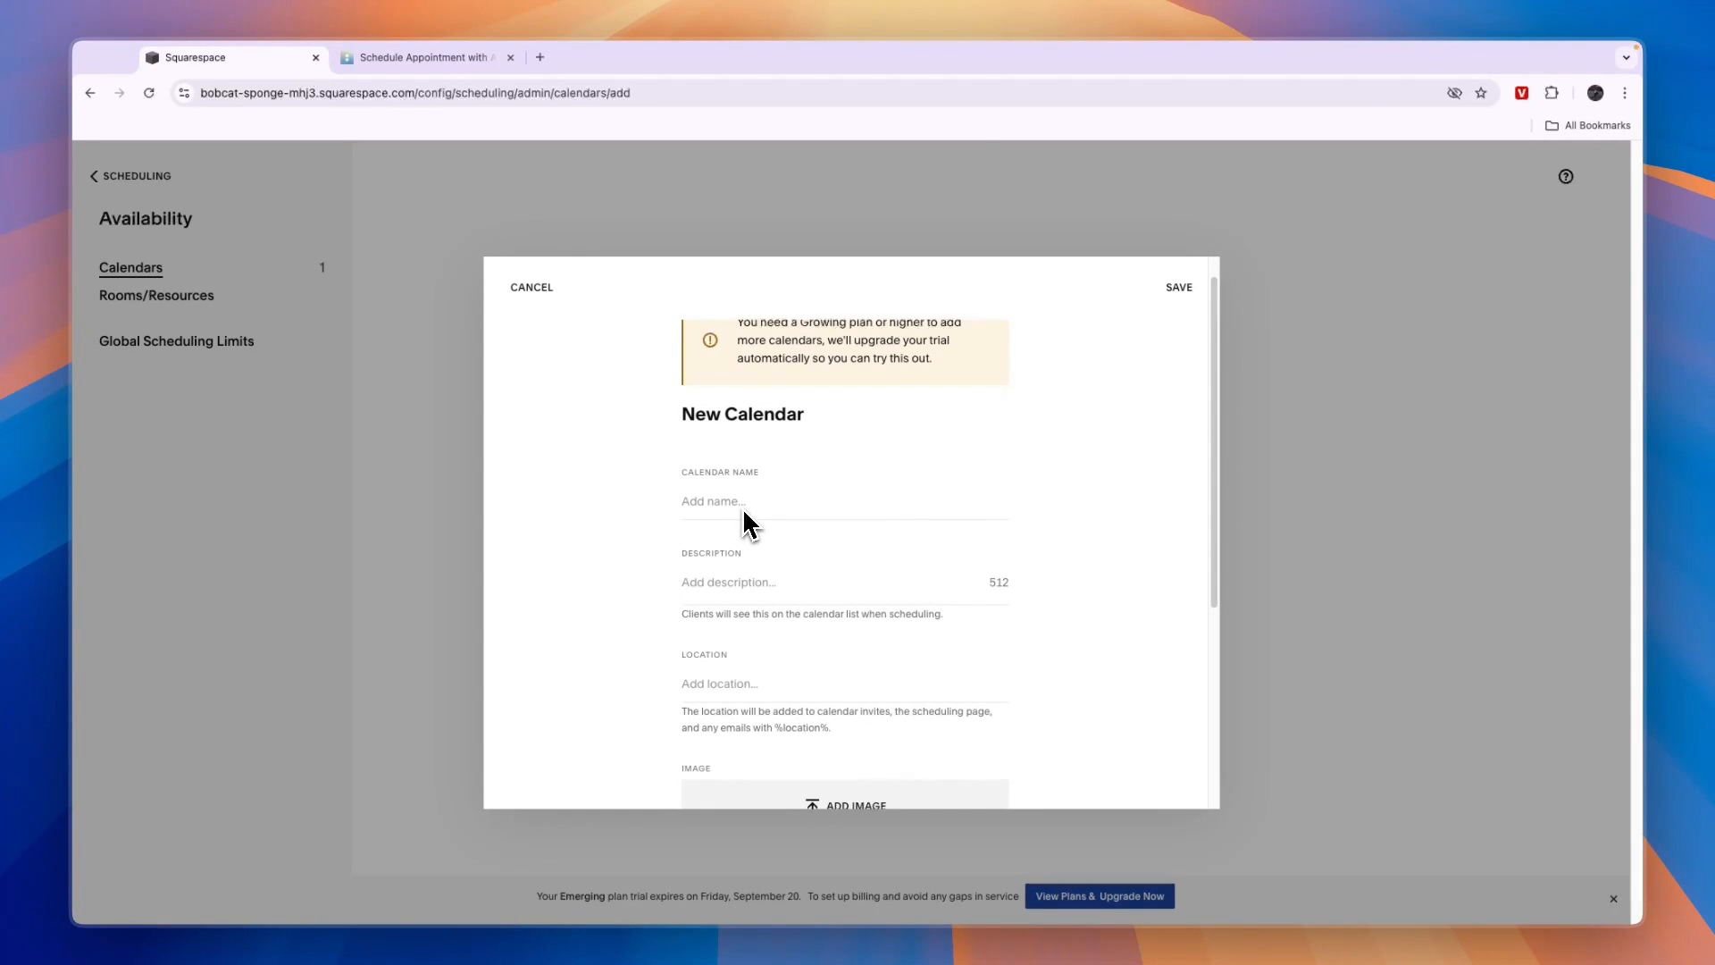
scroll(742, 508, down, 2)
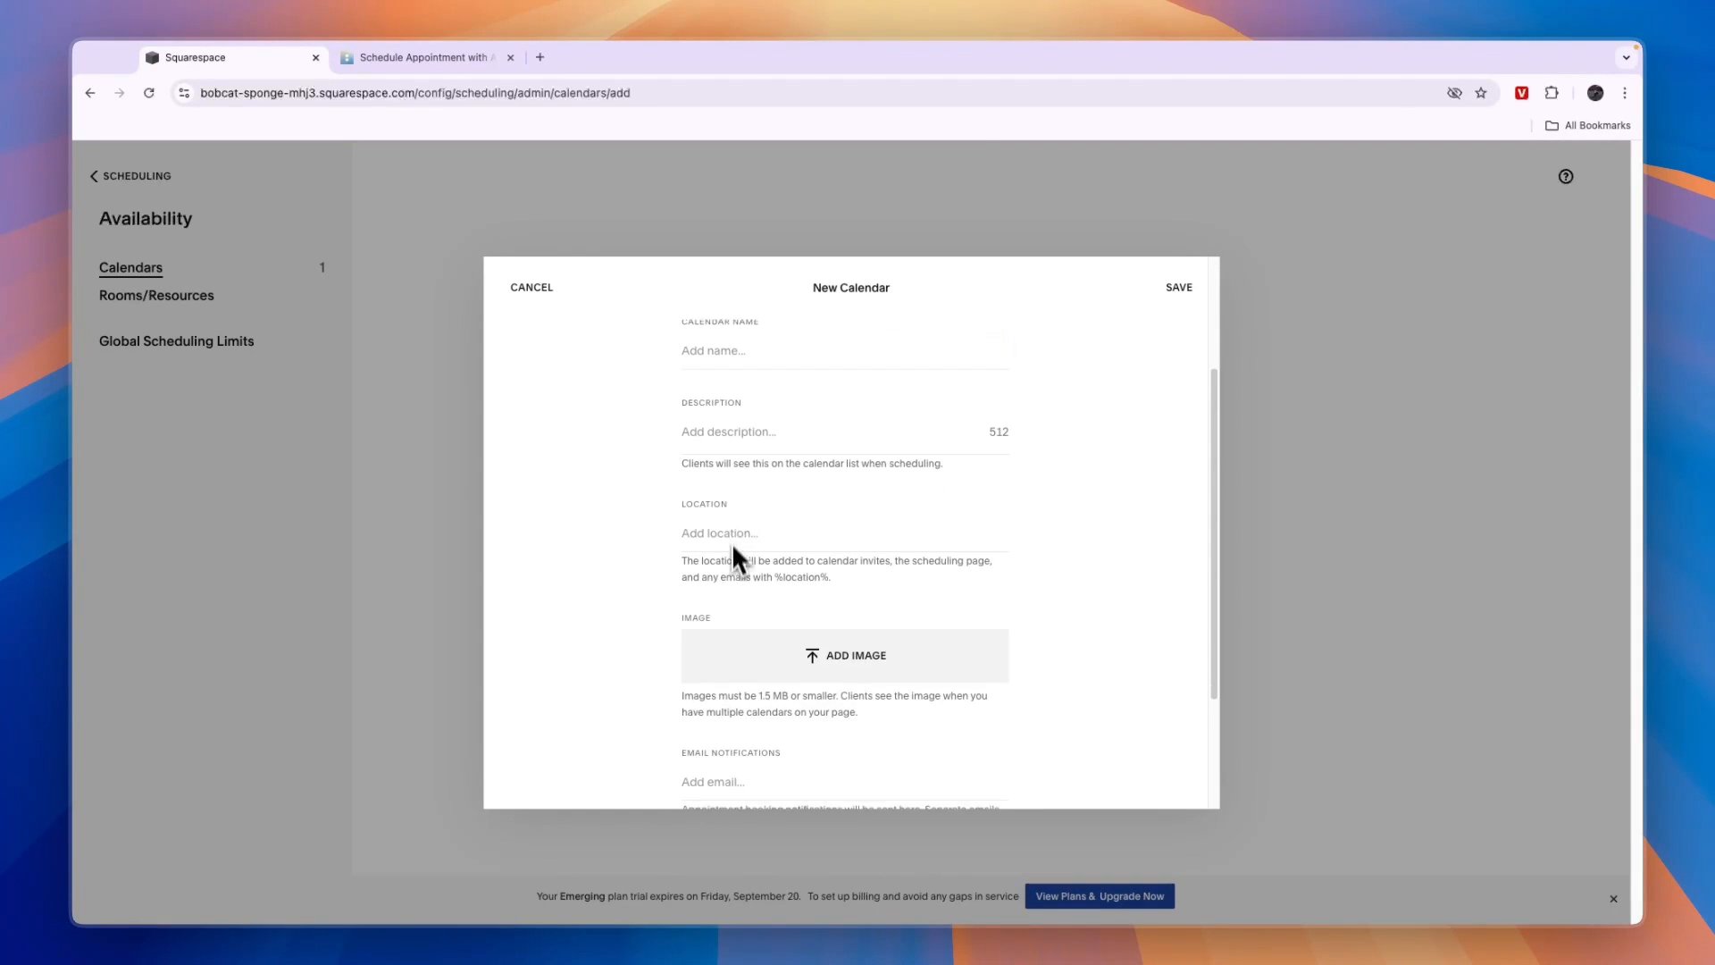
scroll(730, 577, down, 3)
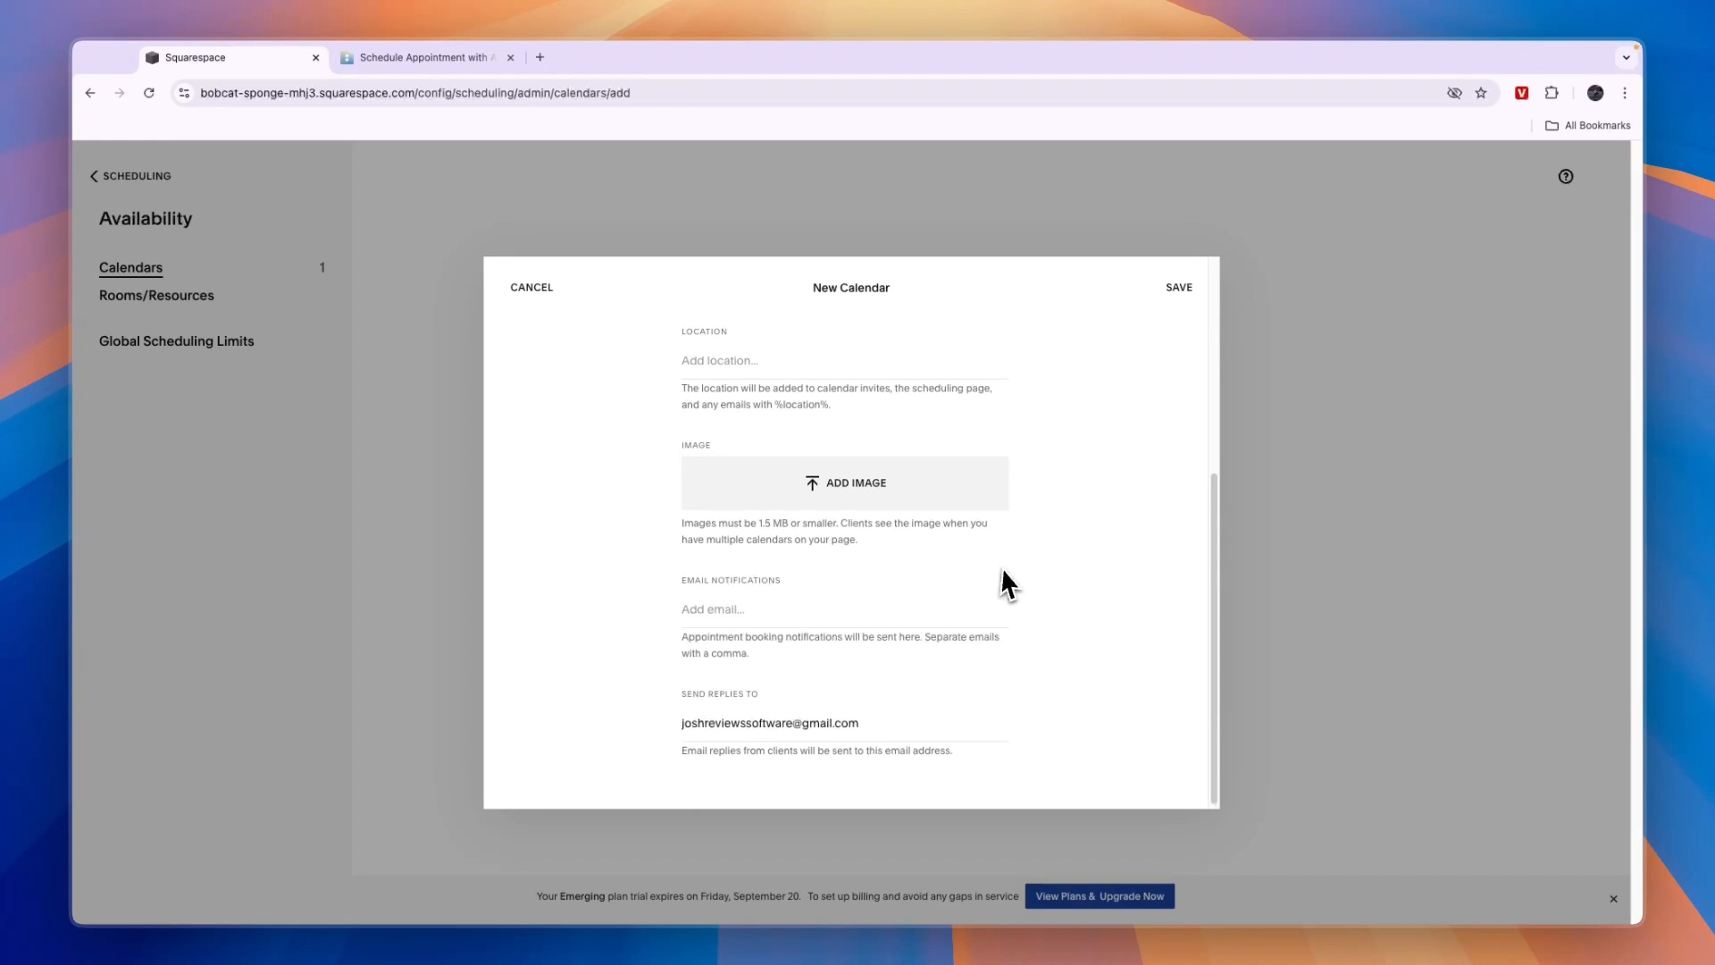
scroll(930, 536, up, 3)
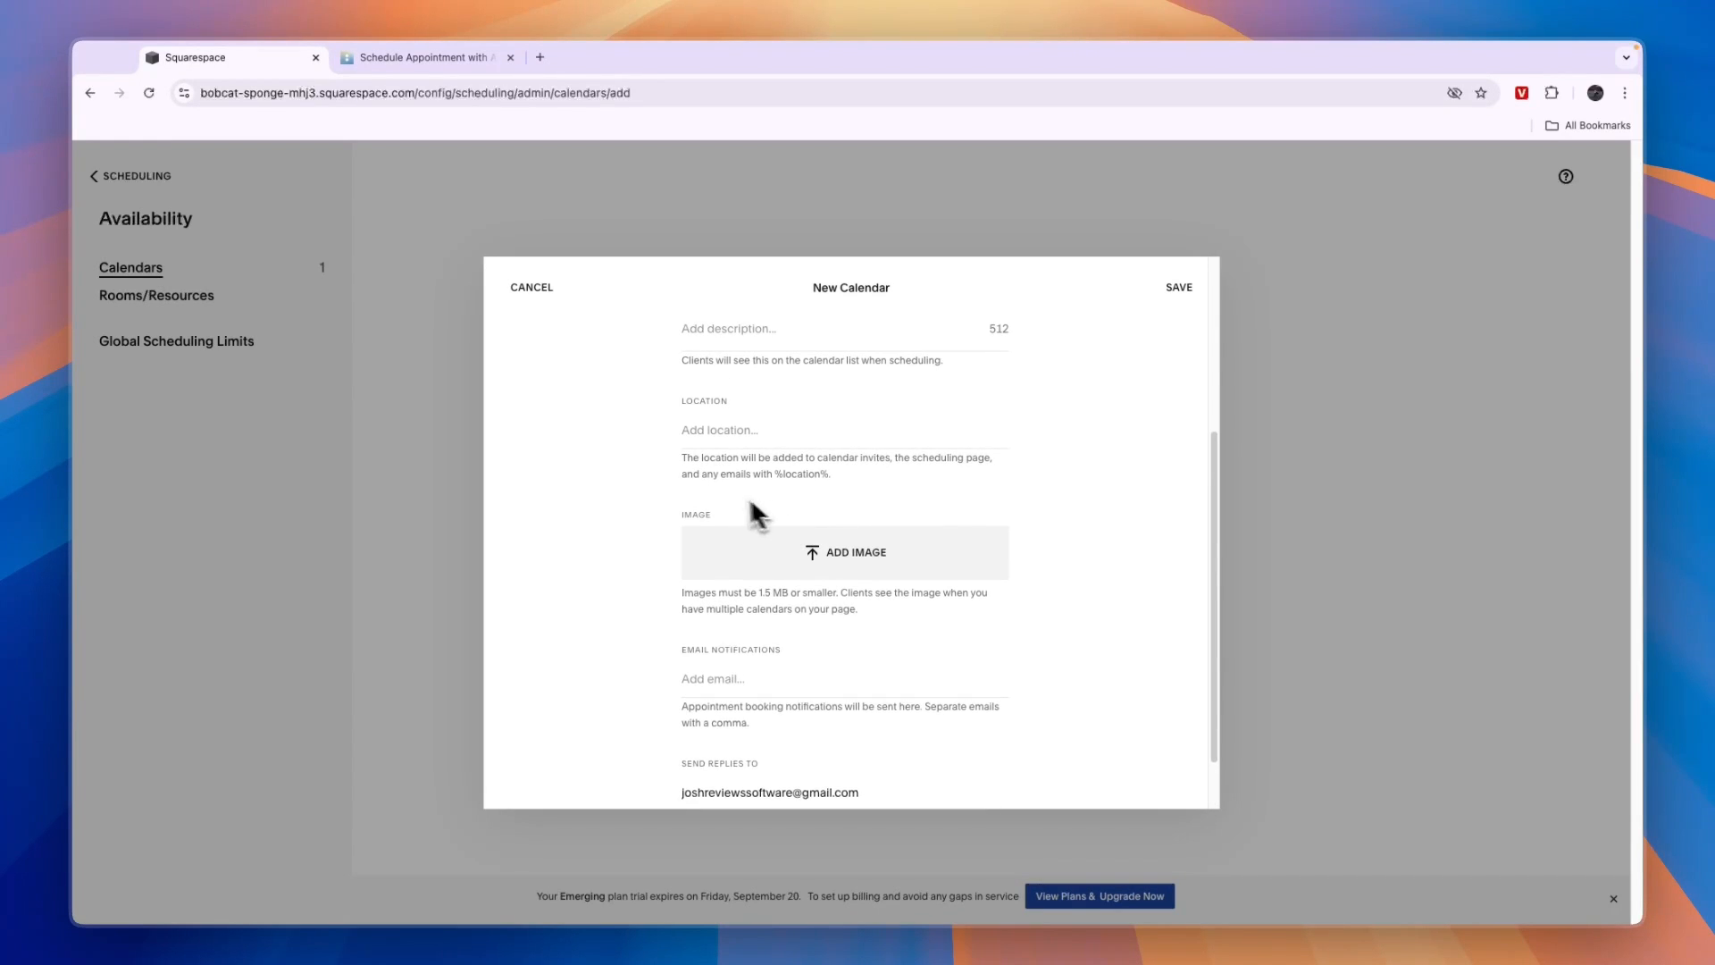
- Review the Rooms/Resources page, and examine the regular hours and specific-day overrides on the Calendars page
click(141, 294)
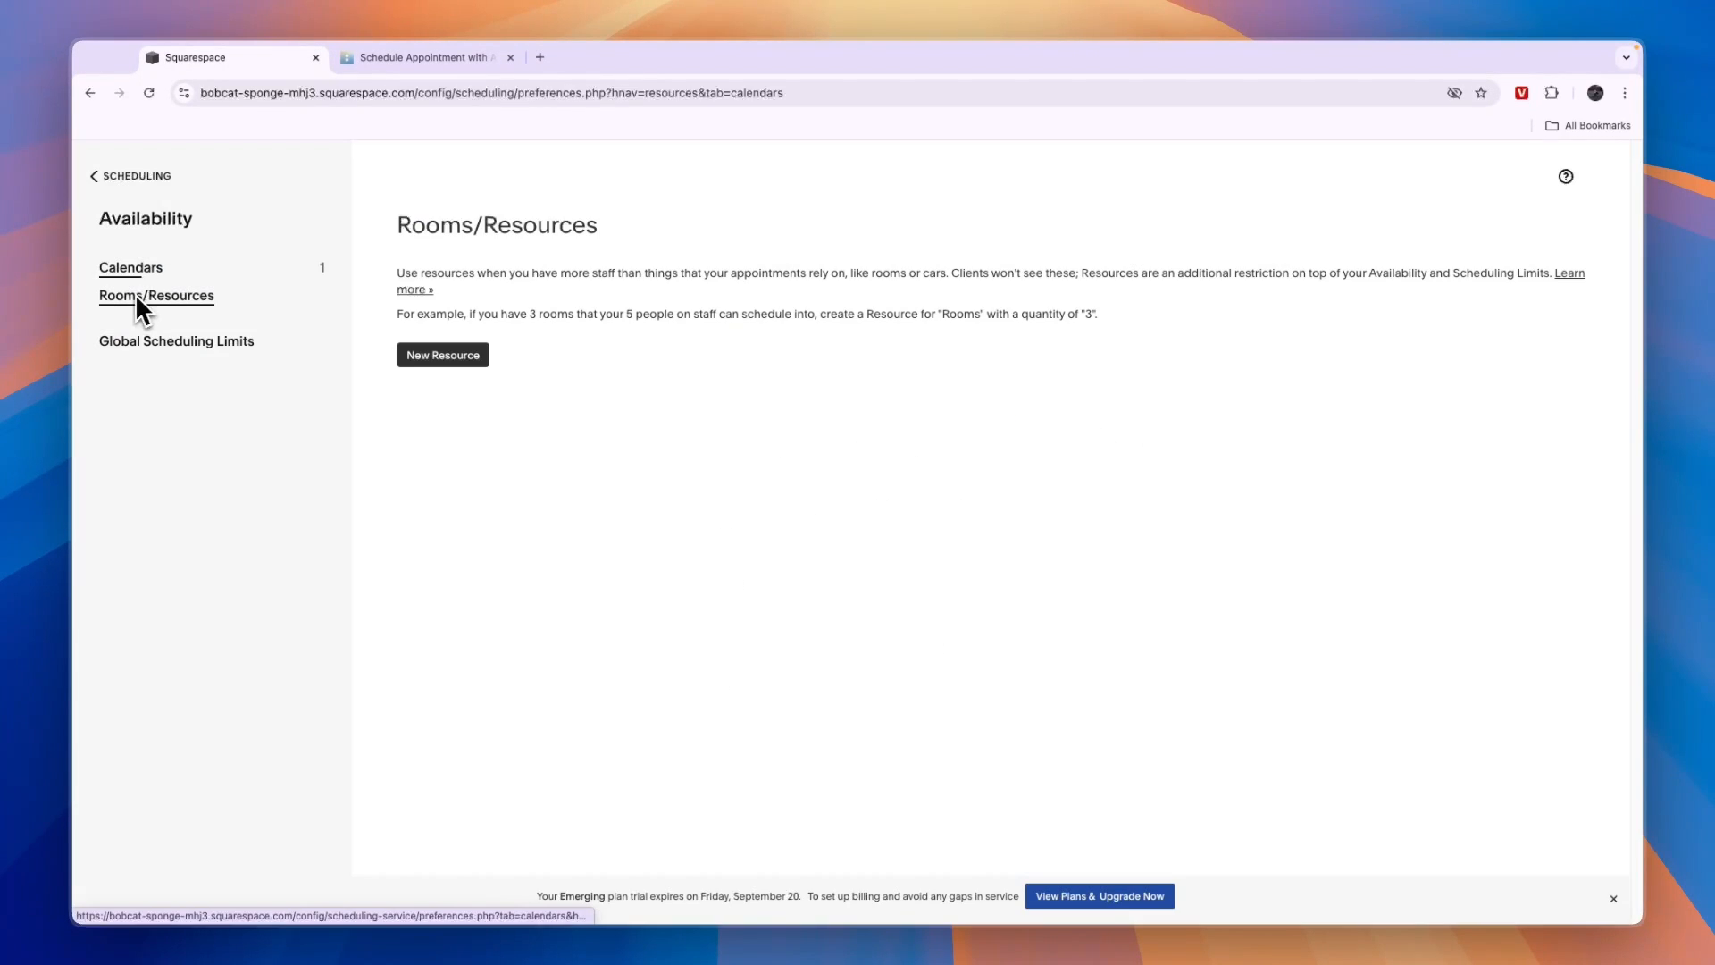
click(443, 354)
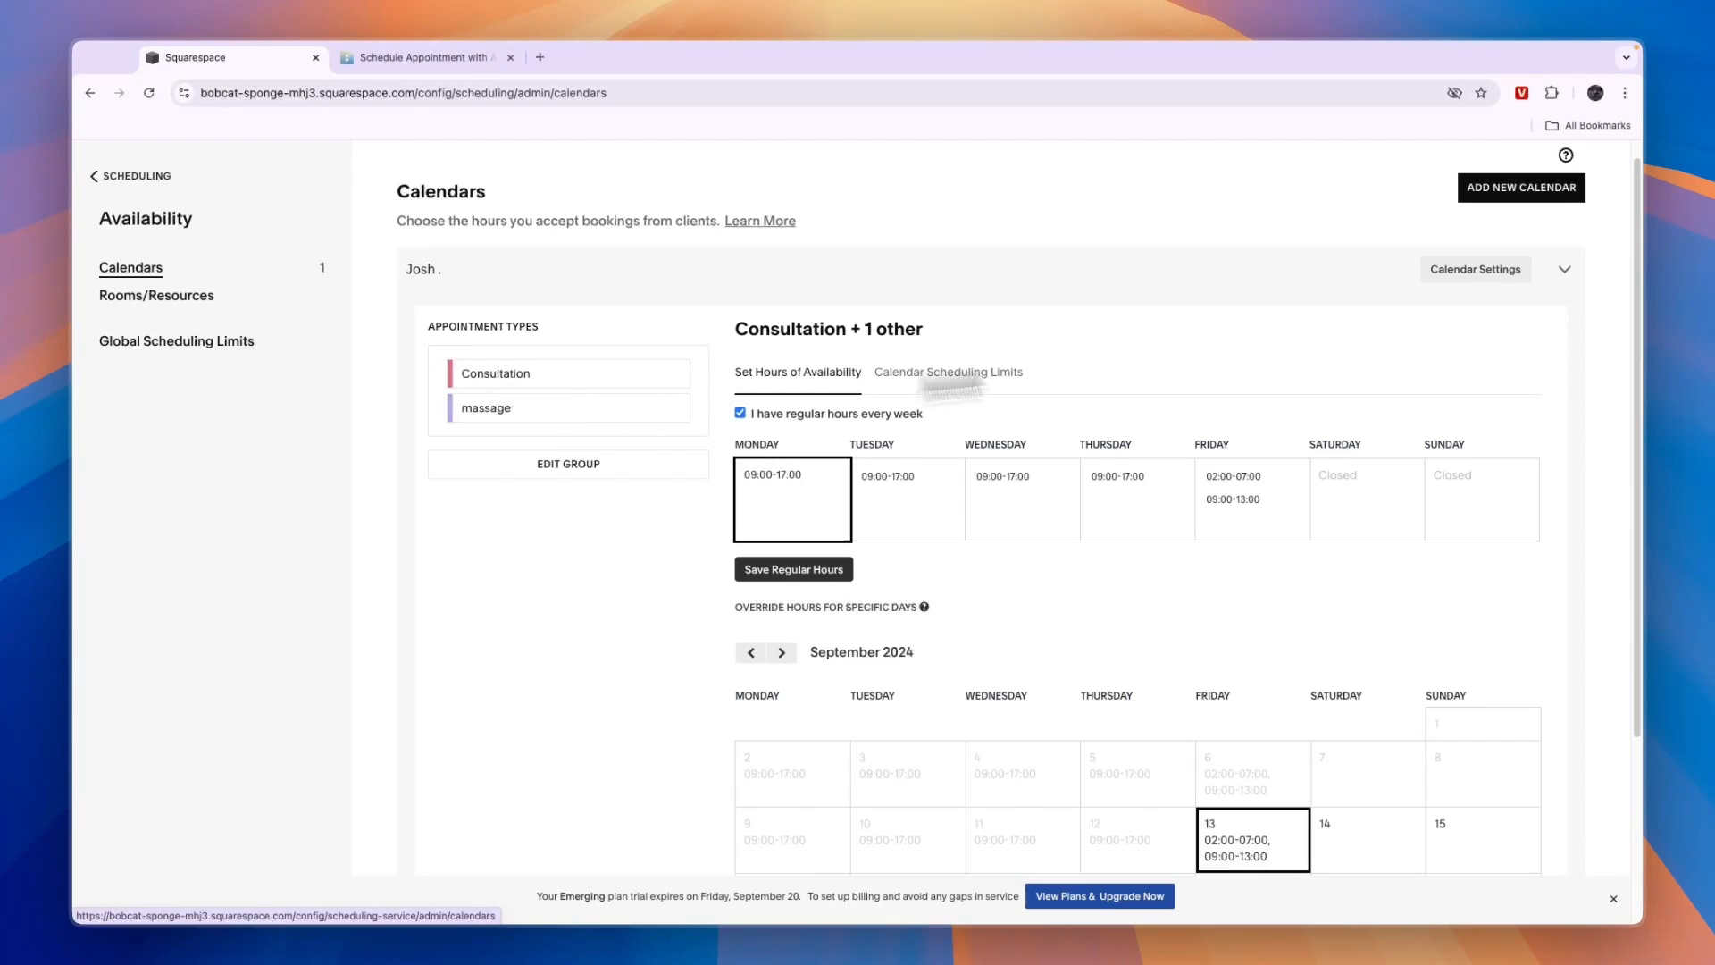
scroll(1286, 340, down, 3)
scroll(1159, 521, down, 2)
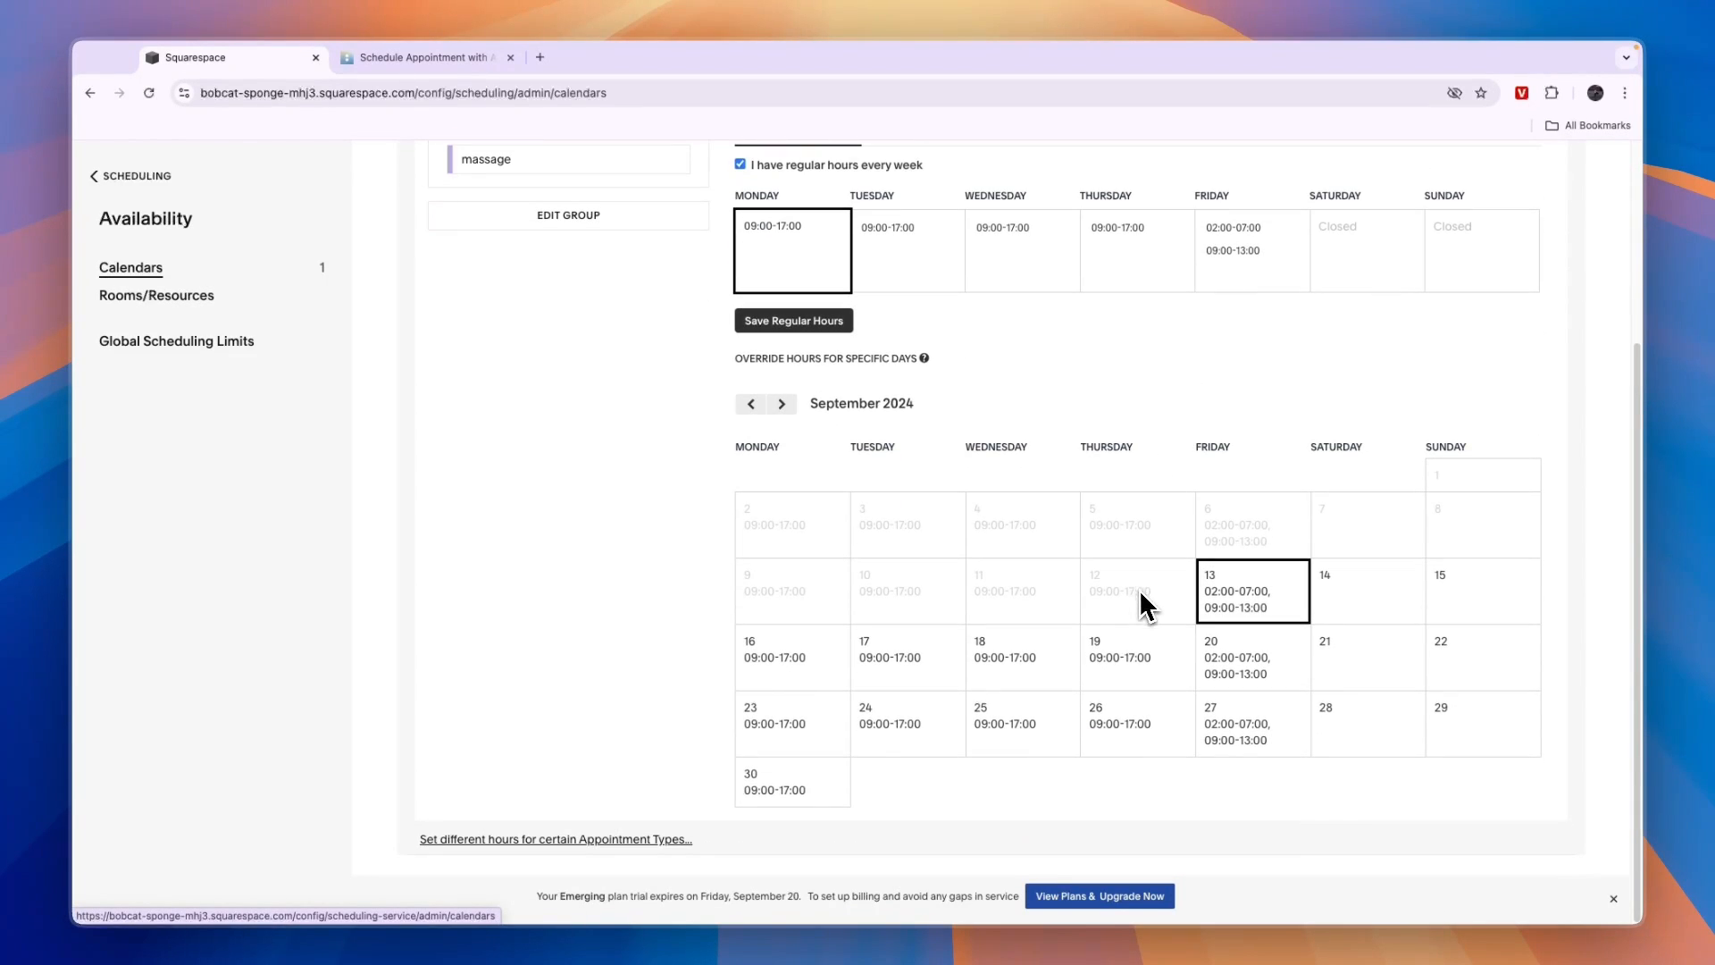
scroll(1144, 611, up, 3)
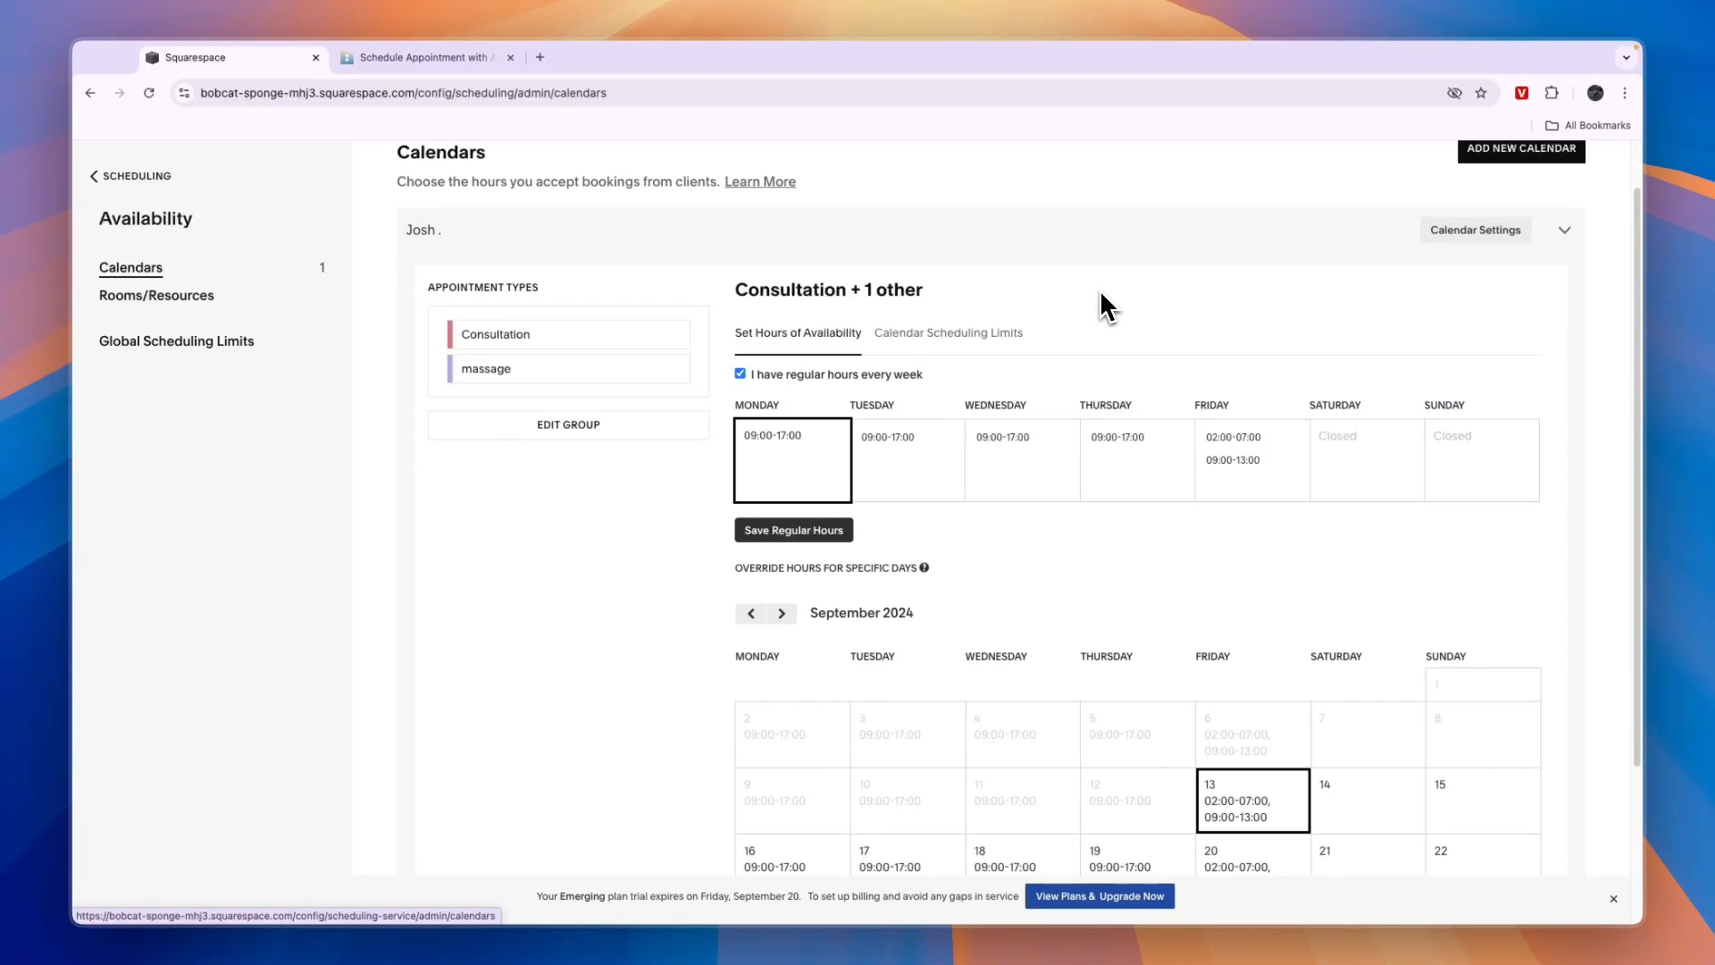
- Start a duplicate of the massage appointment type with the pink color, and return to the scheduling home page without saving it
click(134, 176)
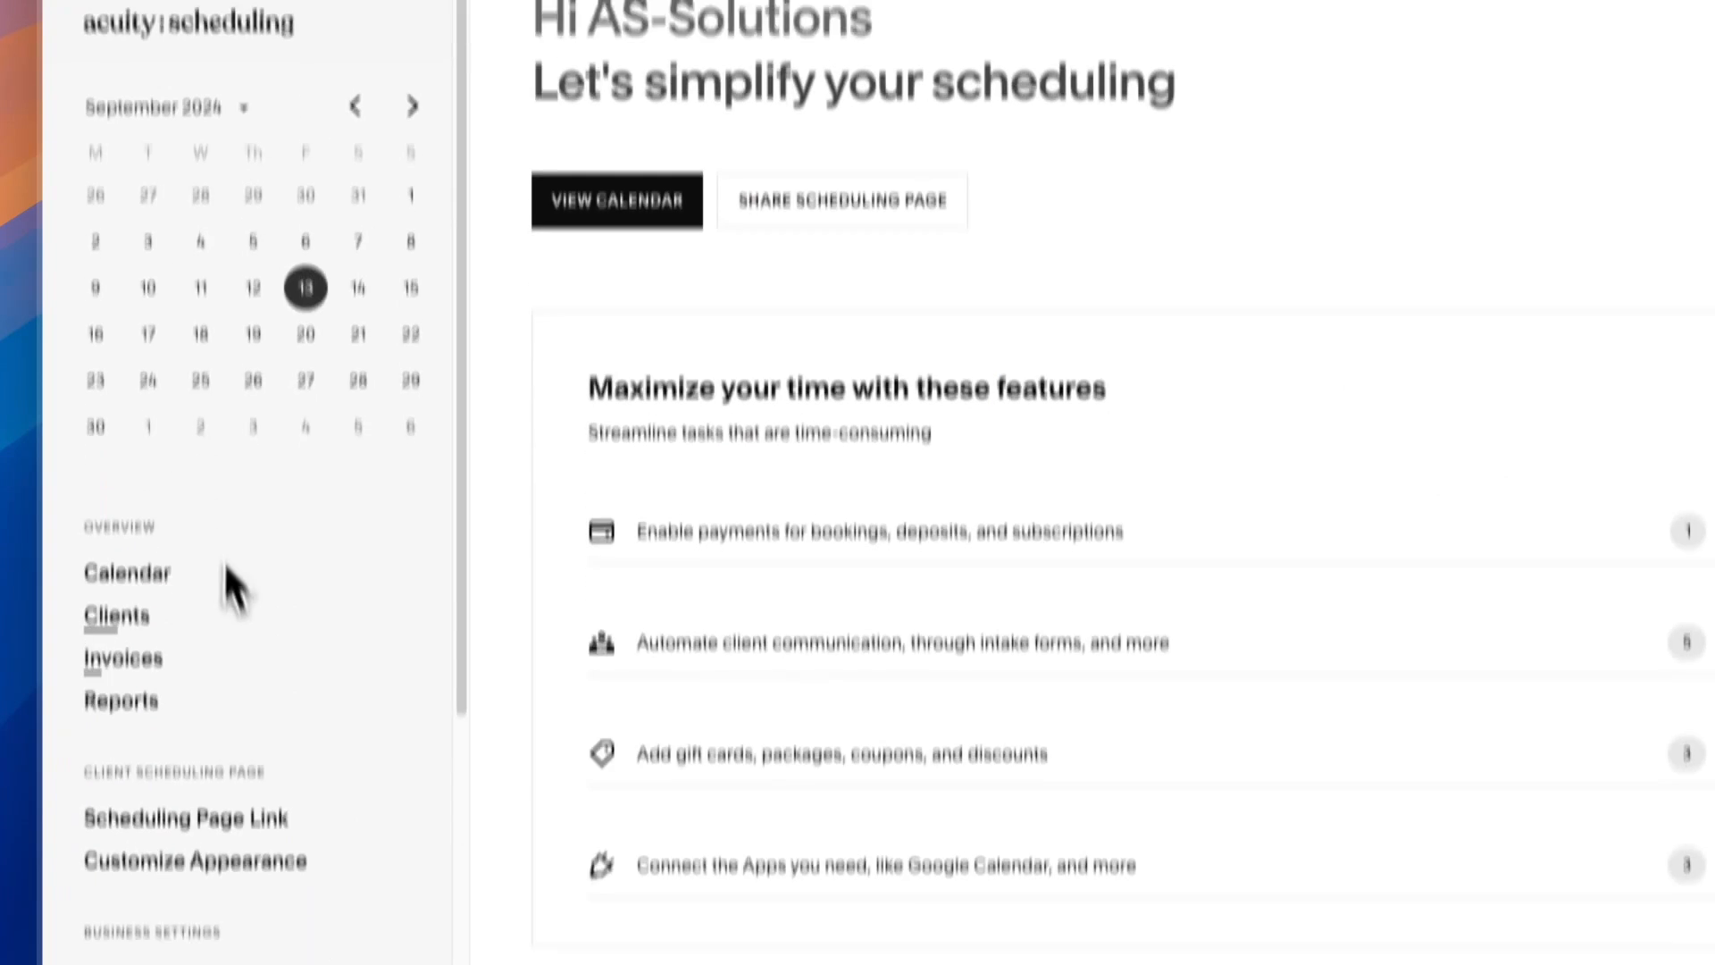
scroll(226, 568, down, 5)
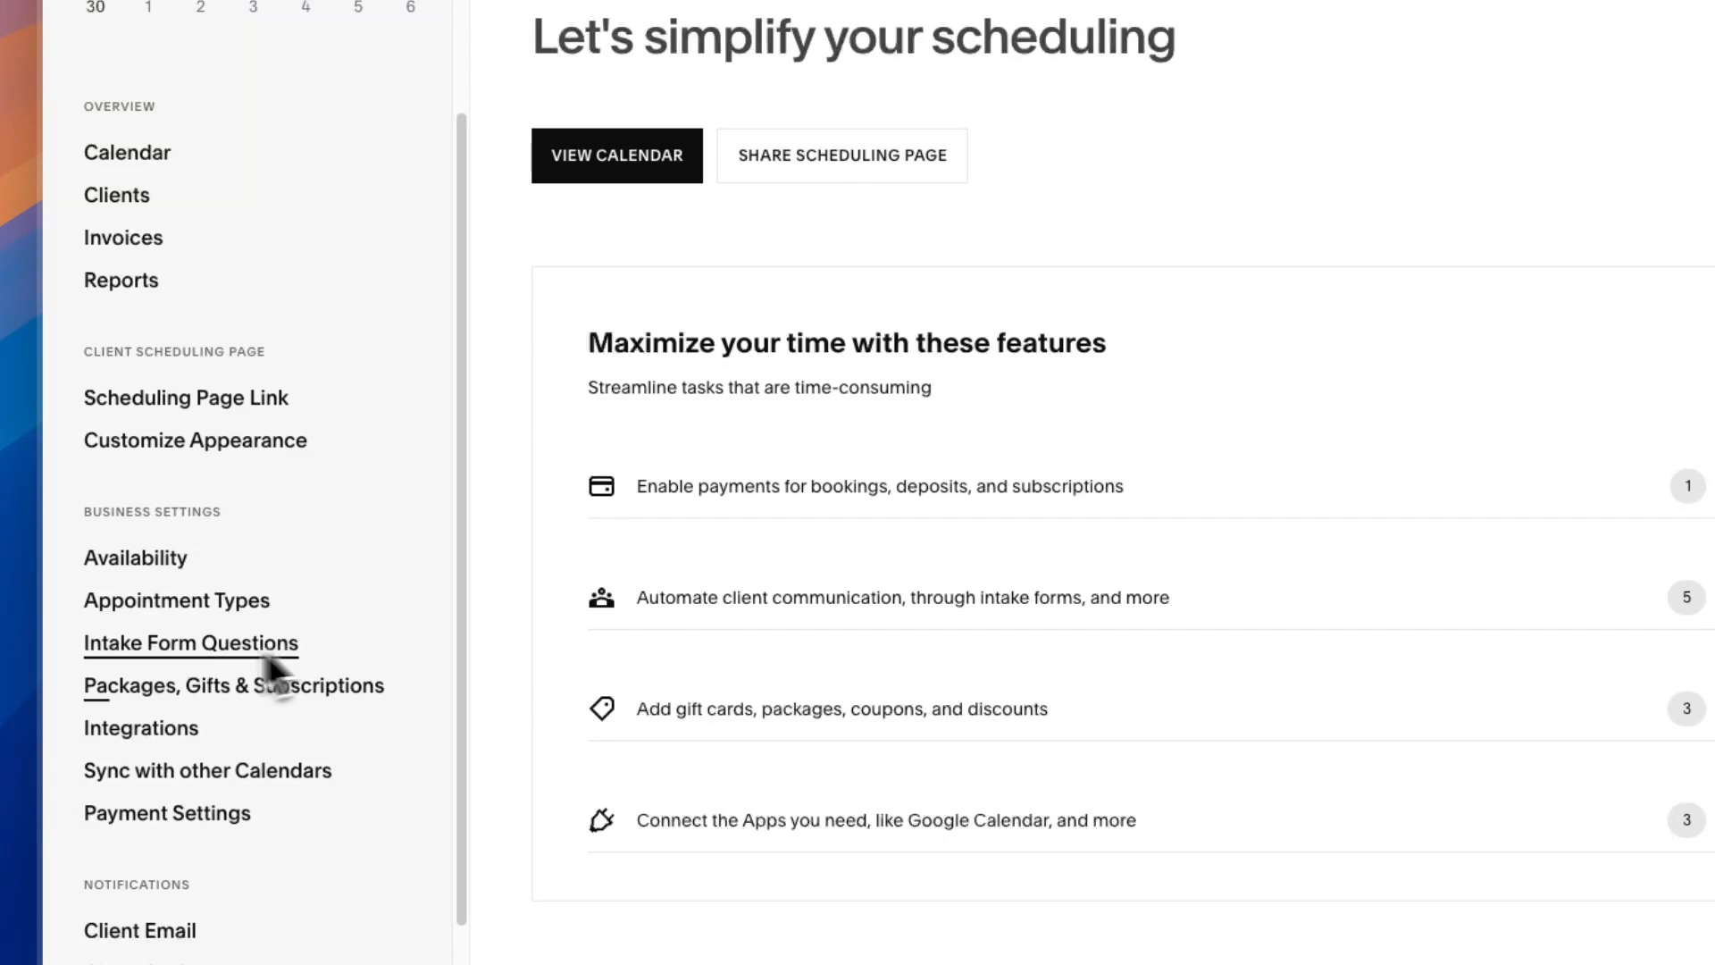
click(225, 608)
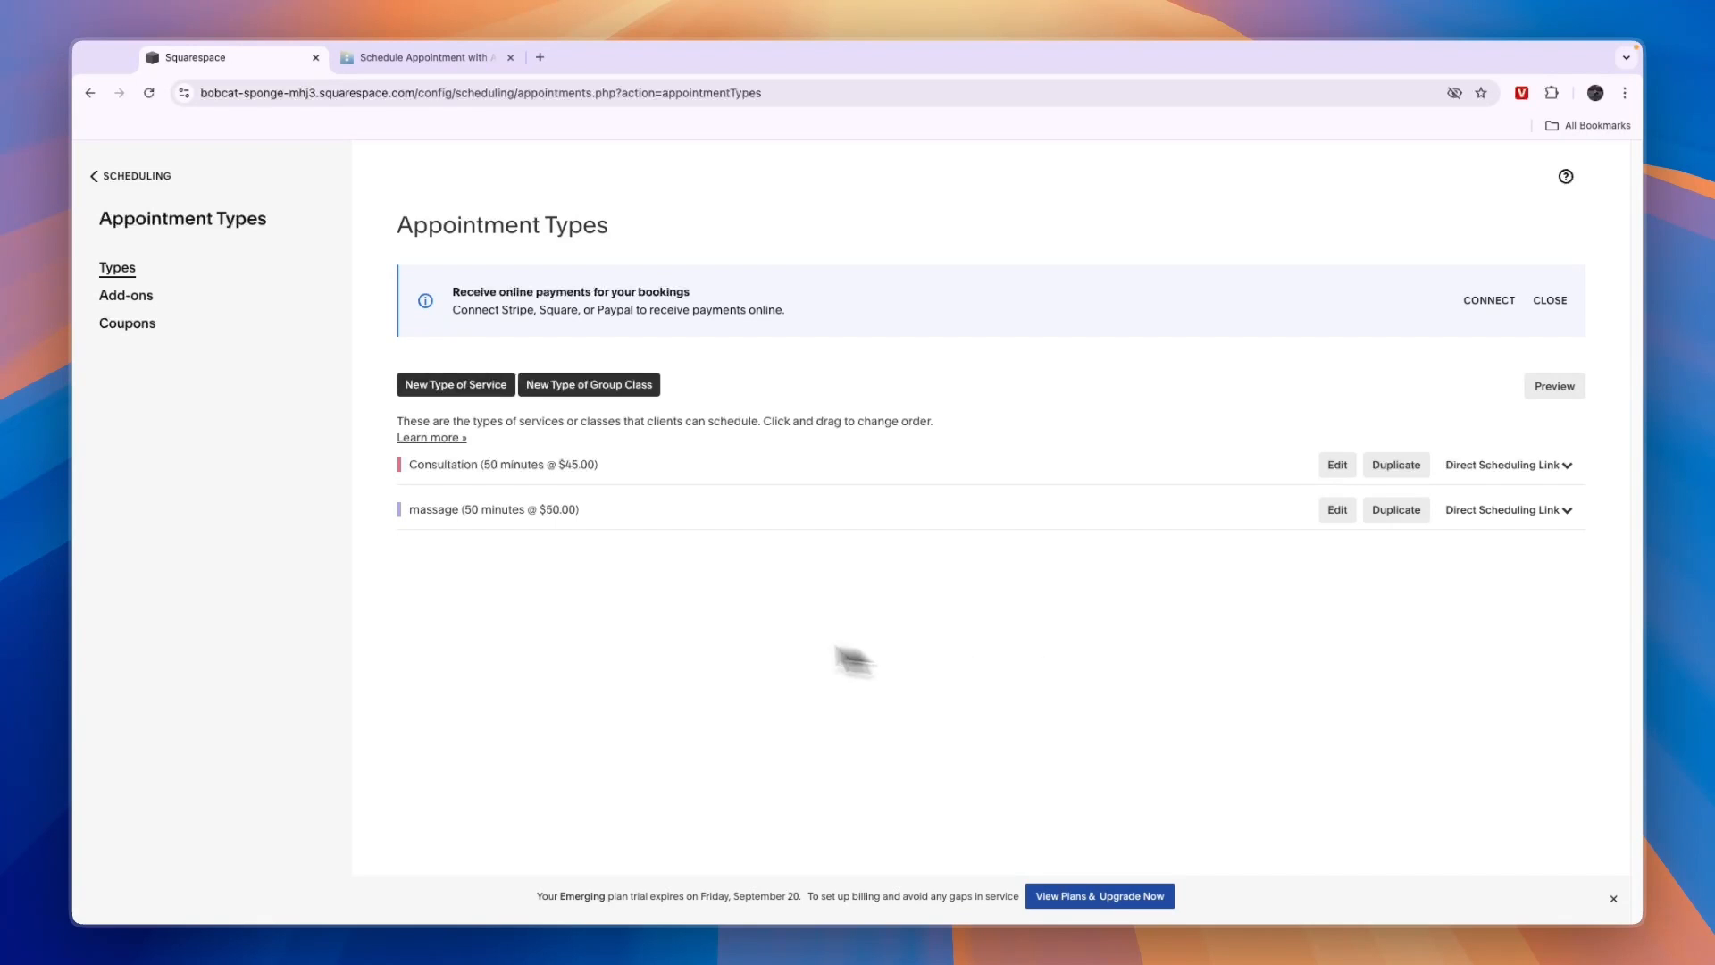
click(1396, 511)
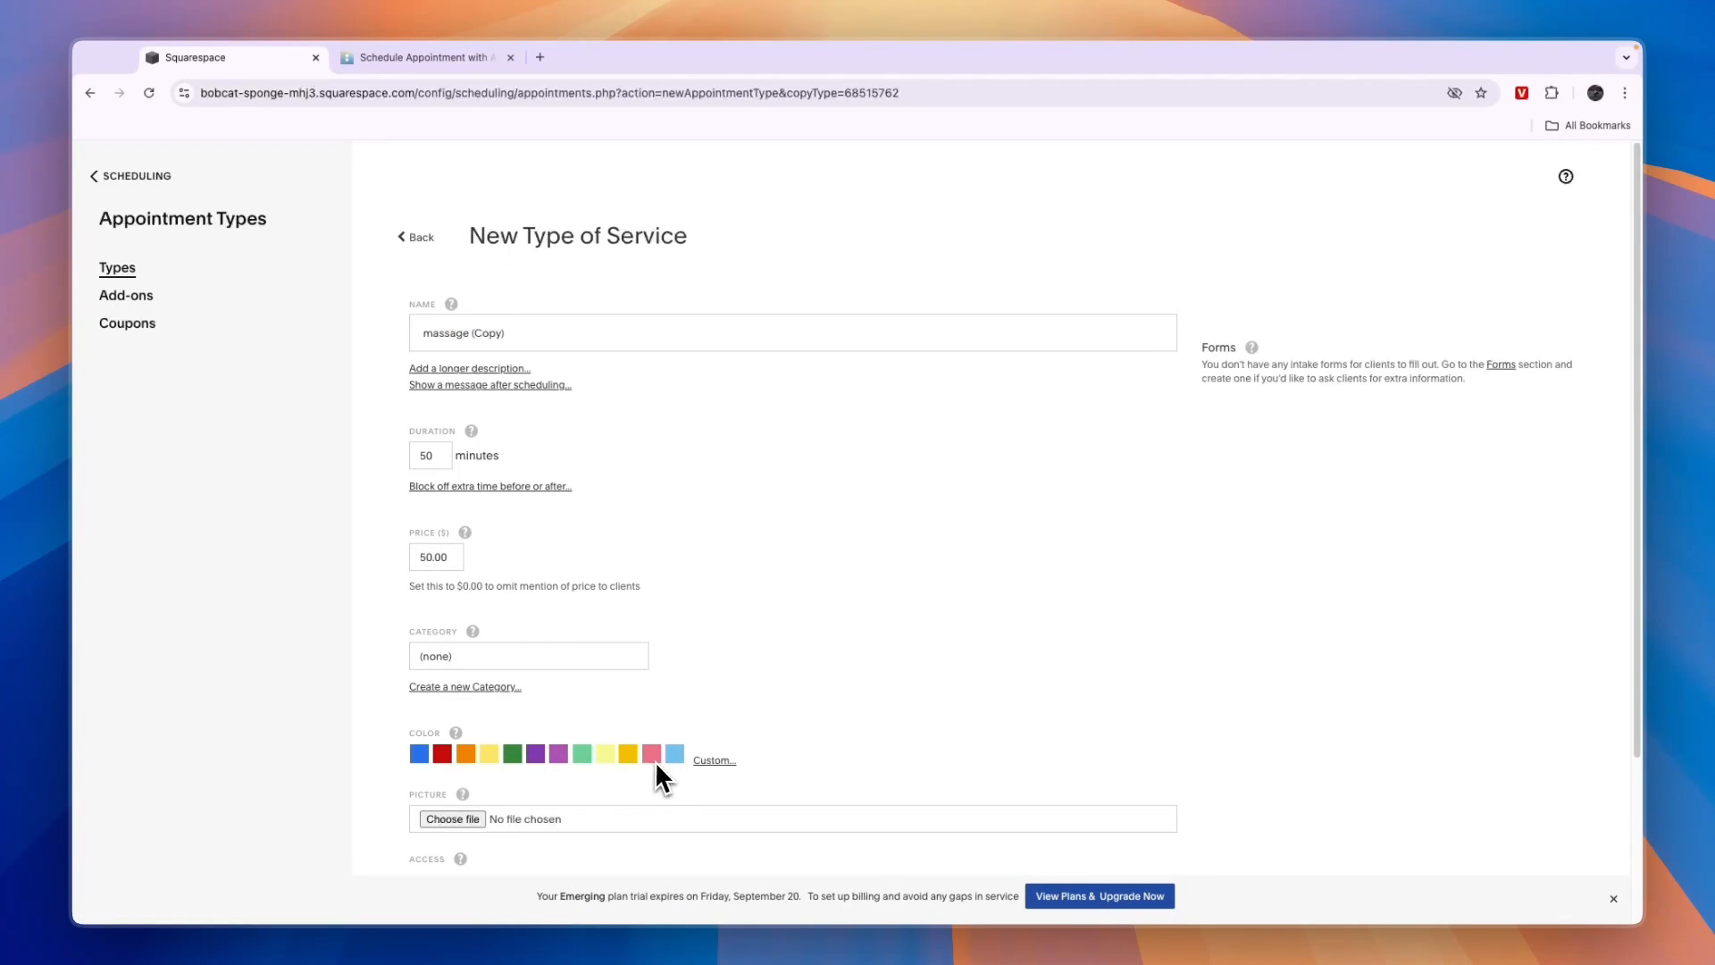
click(652, 753)
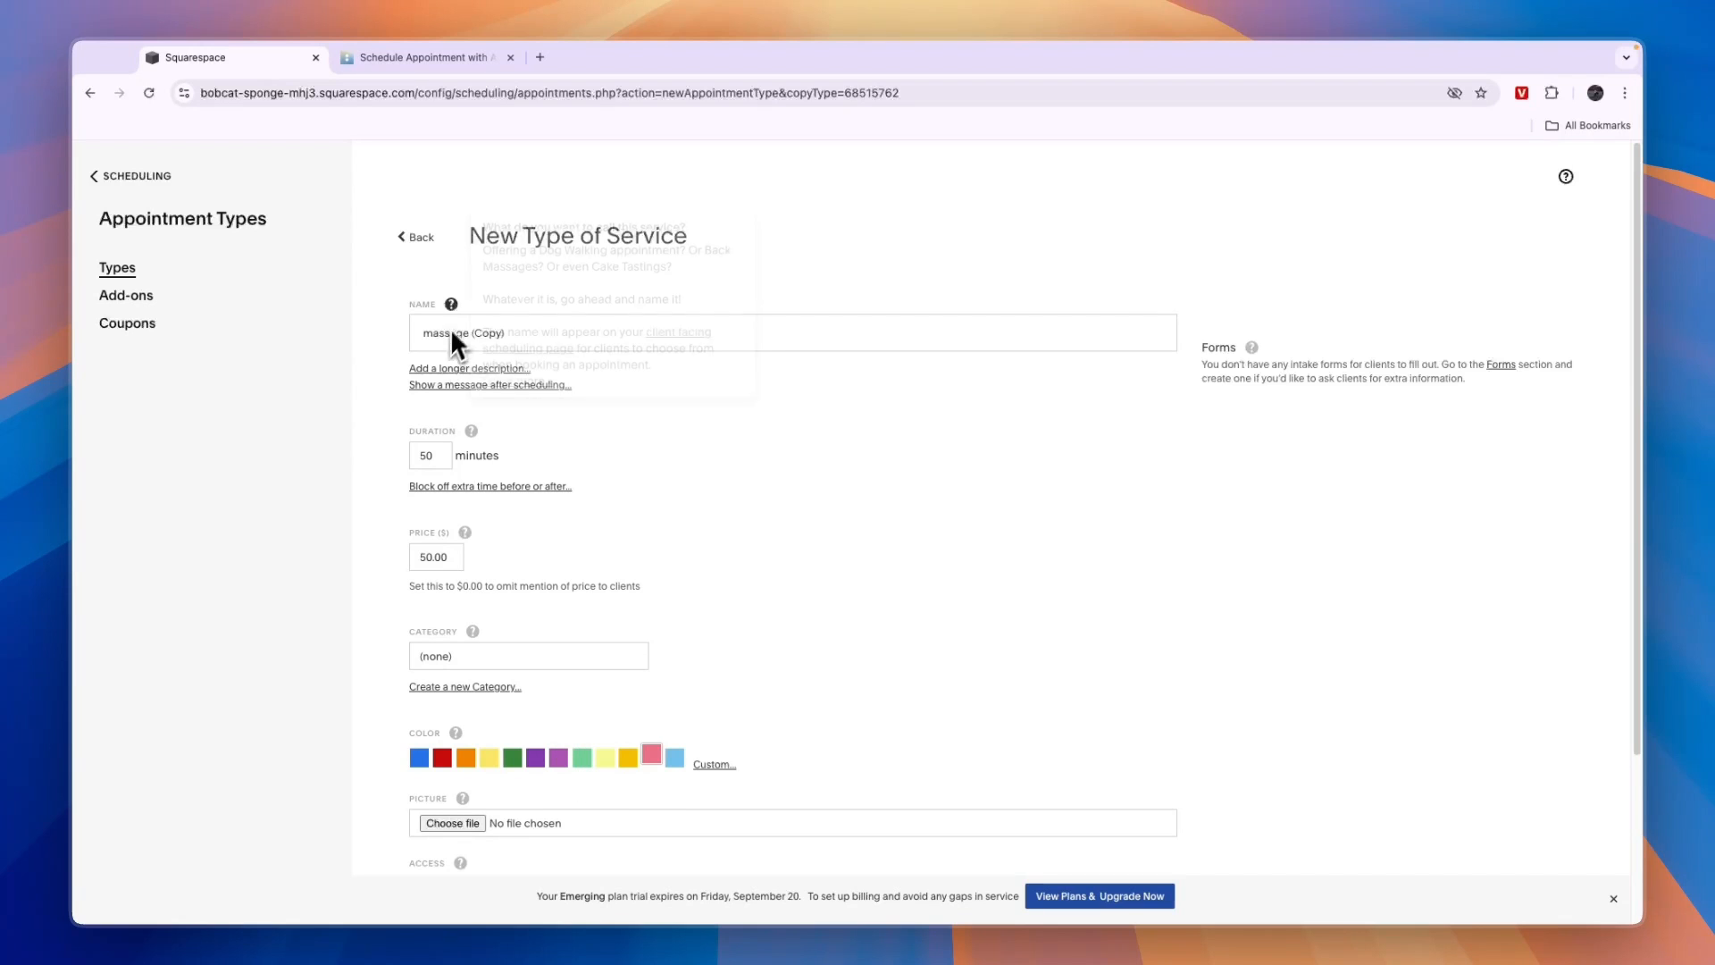
scroll(661, 688, down, 1)
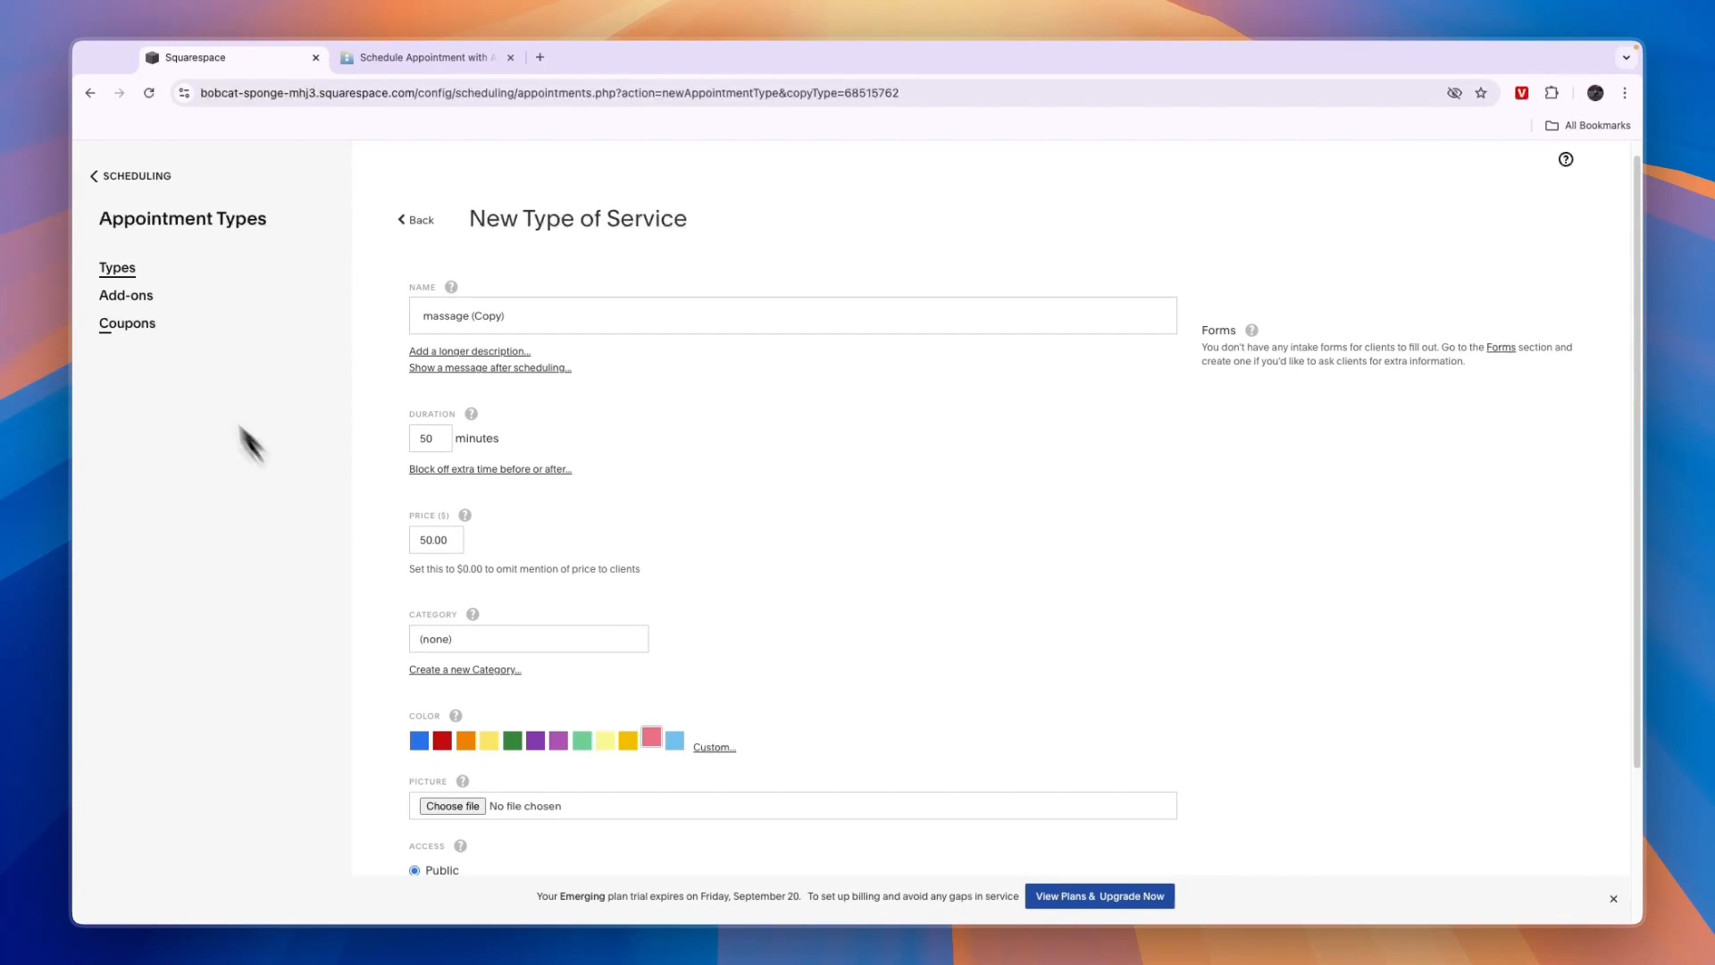
click(136, 176)
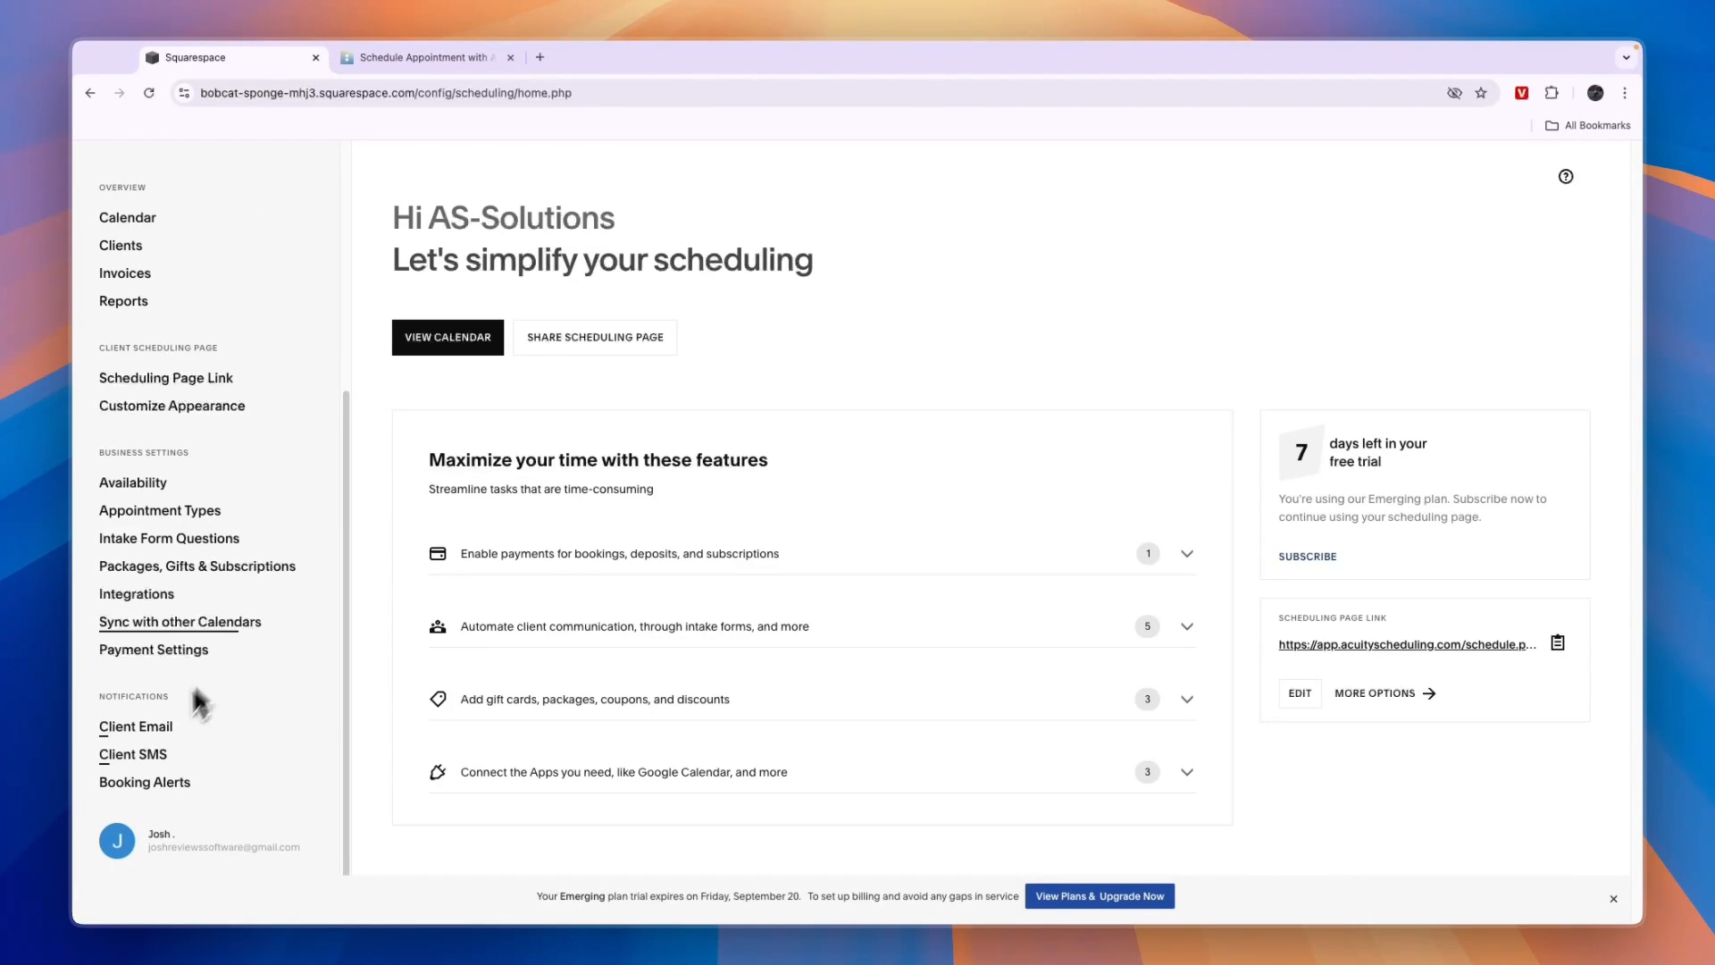
- Open the scheduling page link settings and view the field for renaming the general scheduling page link
scroll(191, 544, up, 1)
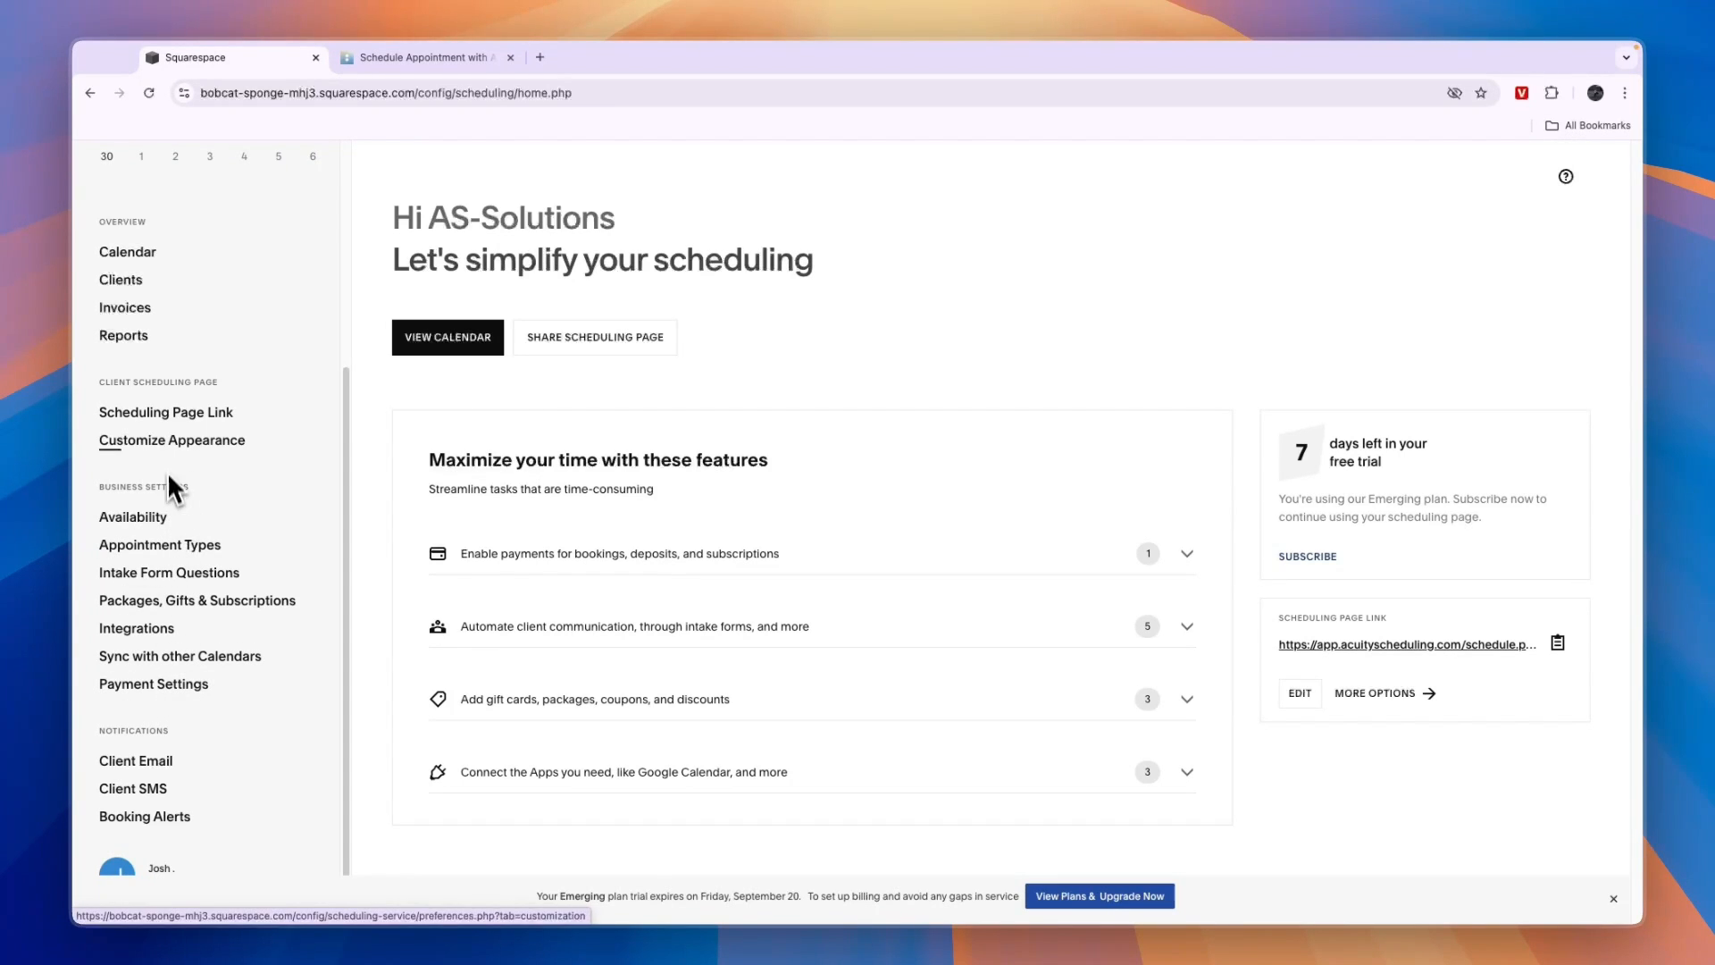
click(206, 417)
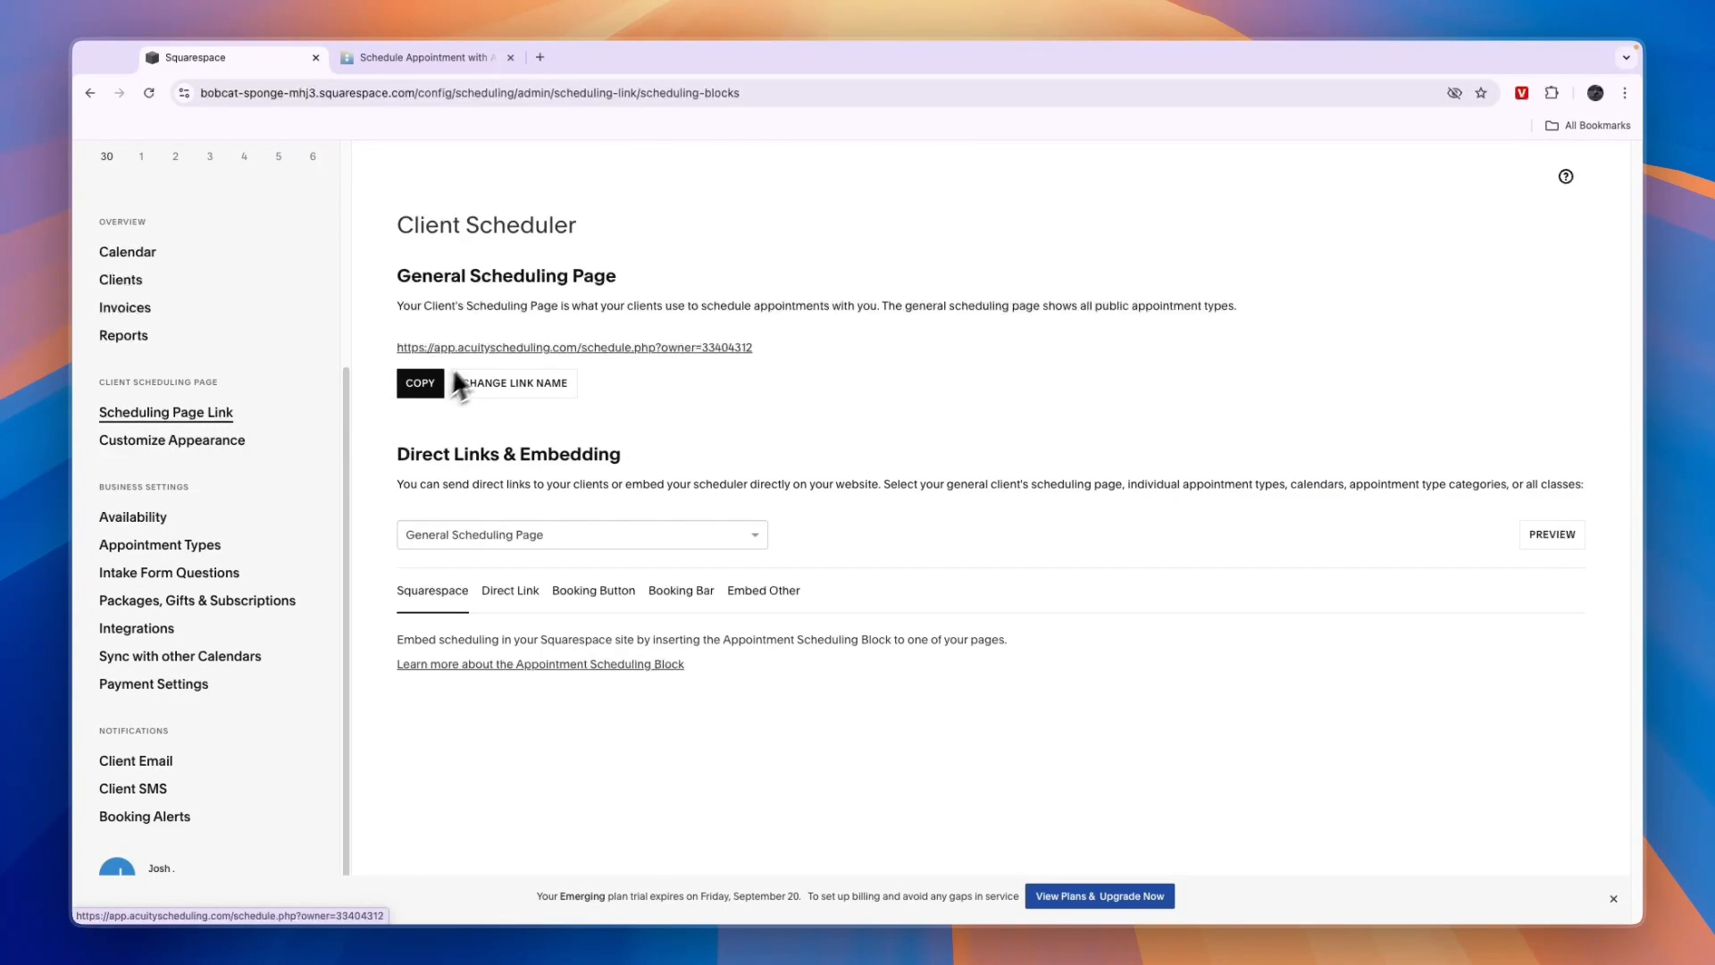
click(494, 380)
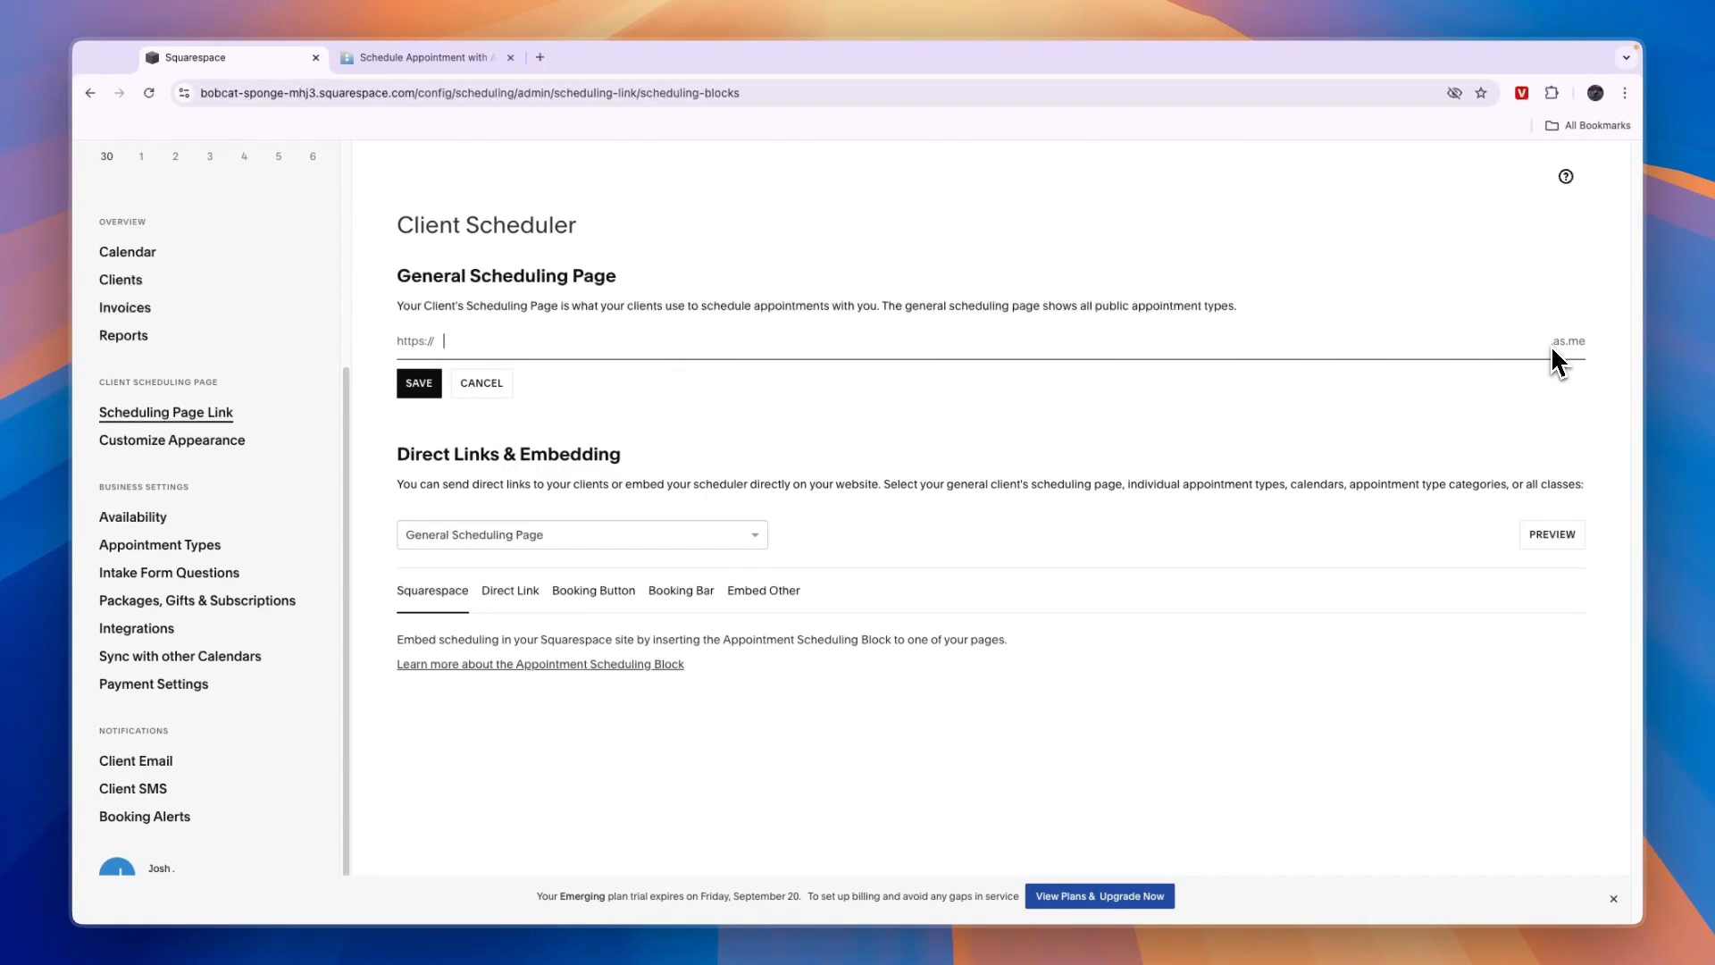
drag(1552, 345, 1564, 342)
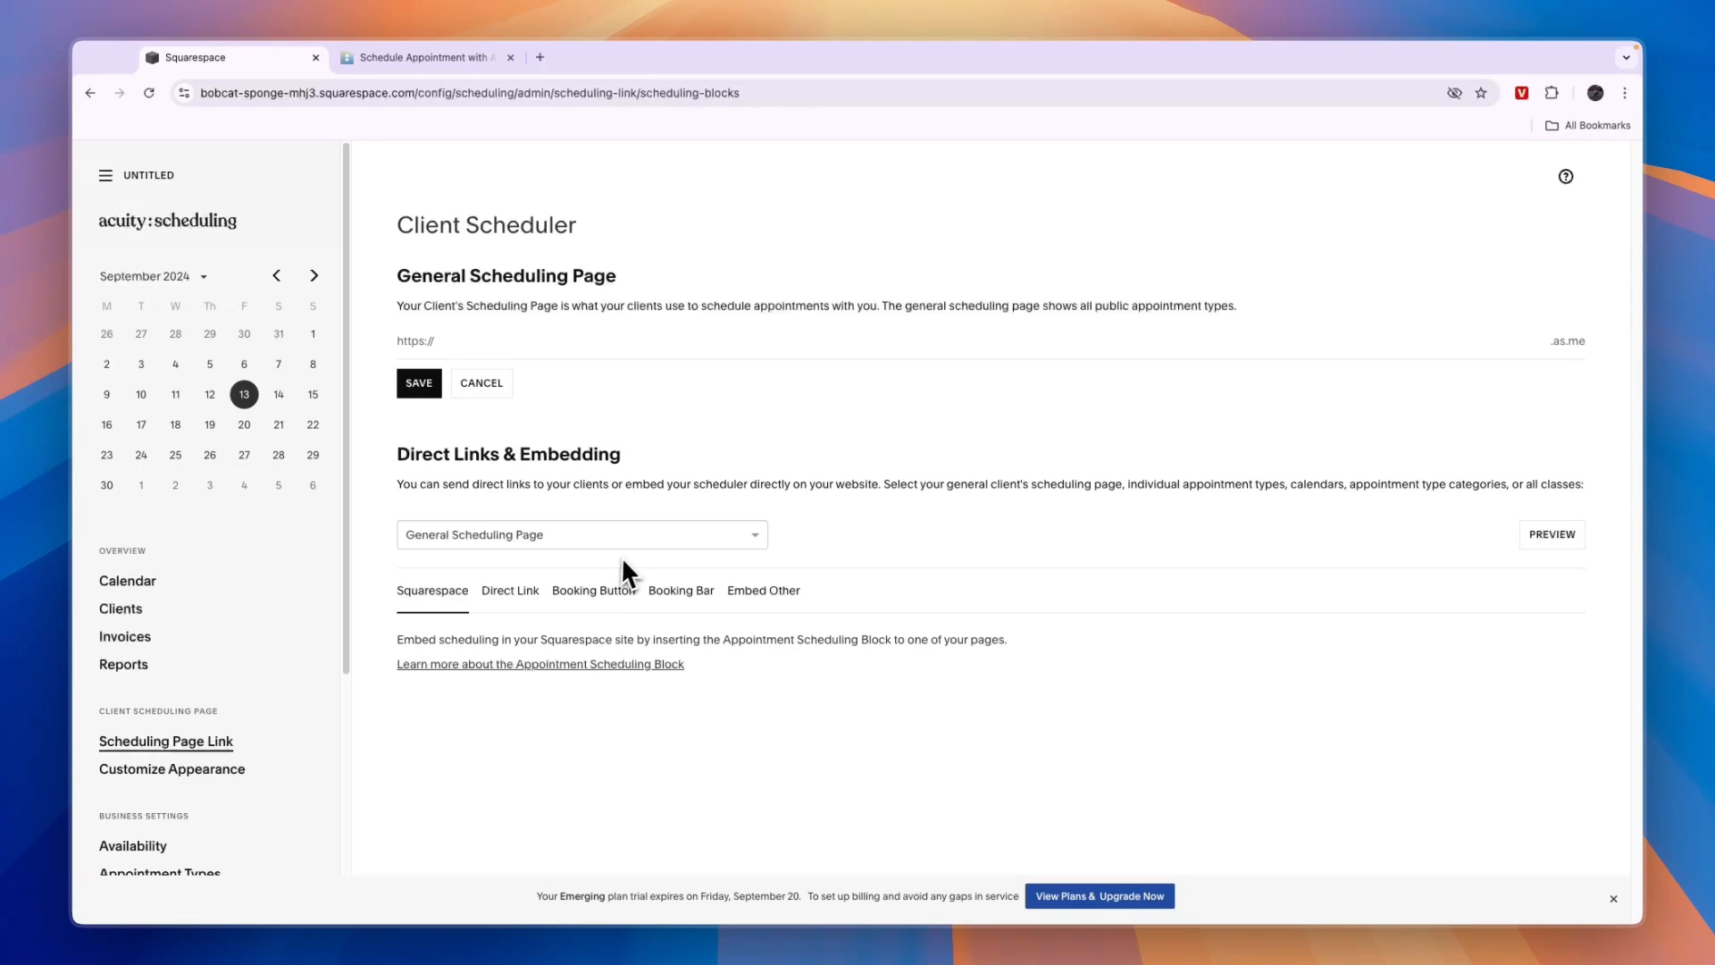
- Open the main Squarespace menu, review the additional products it offers, and return to the Client Scheduler page
click(106, 179)
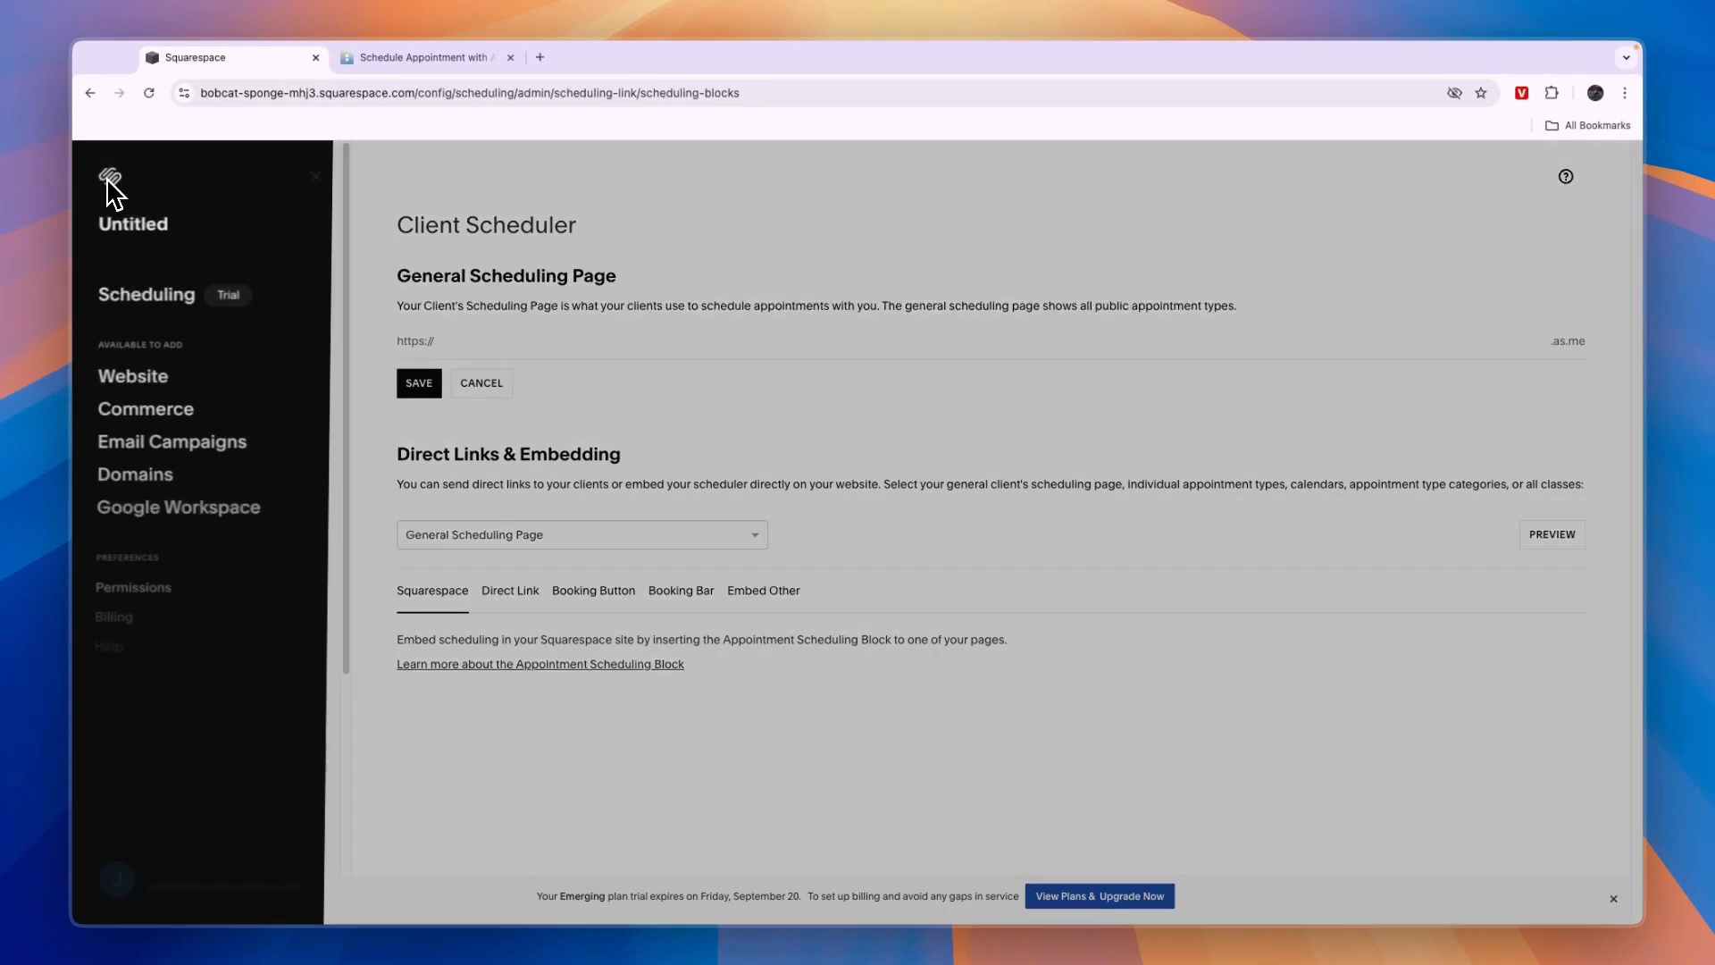
click(139, 291)
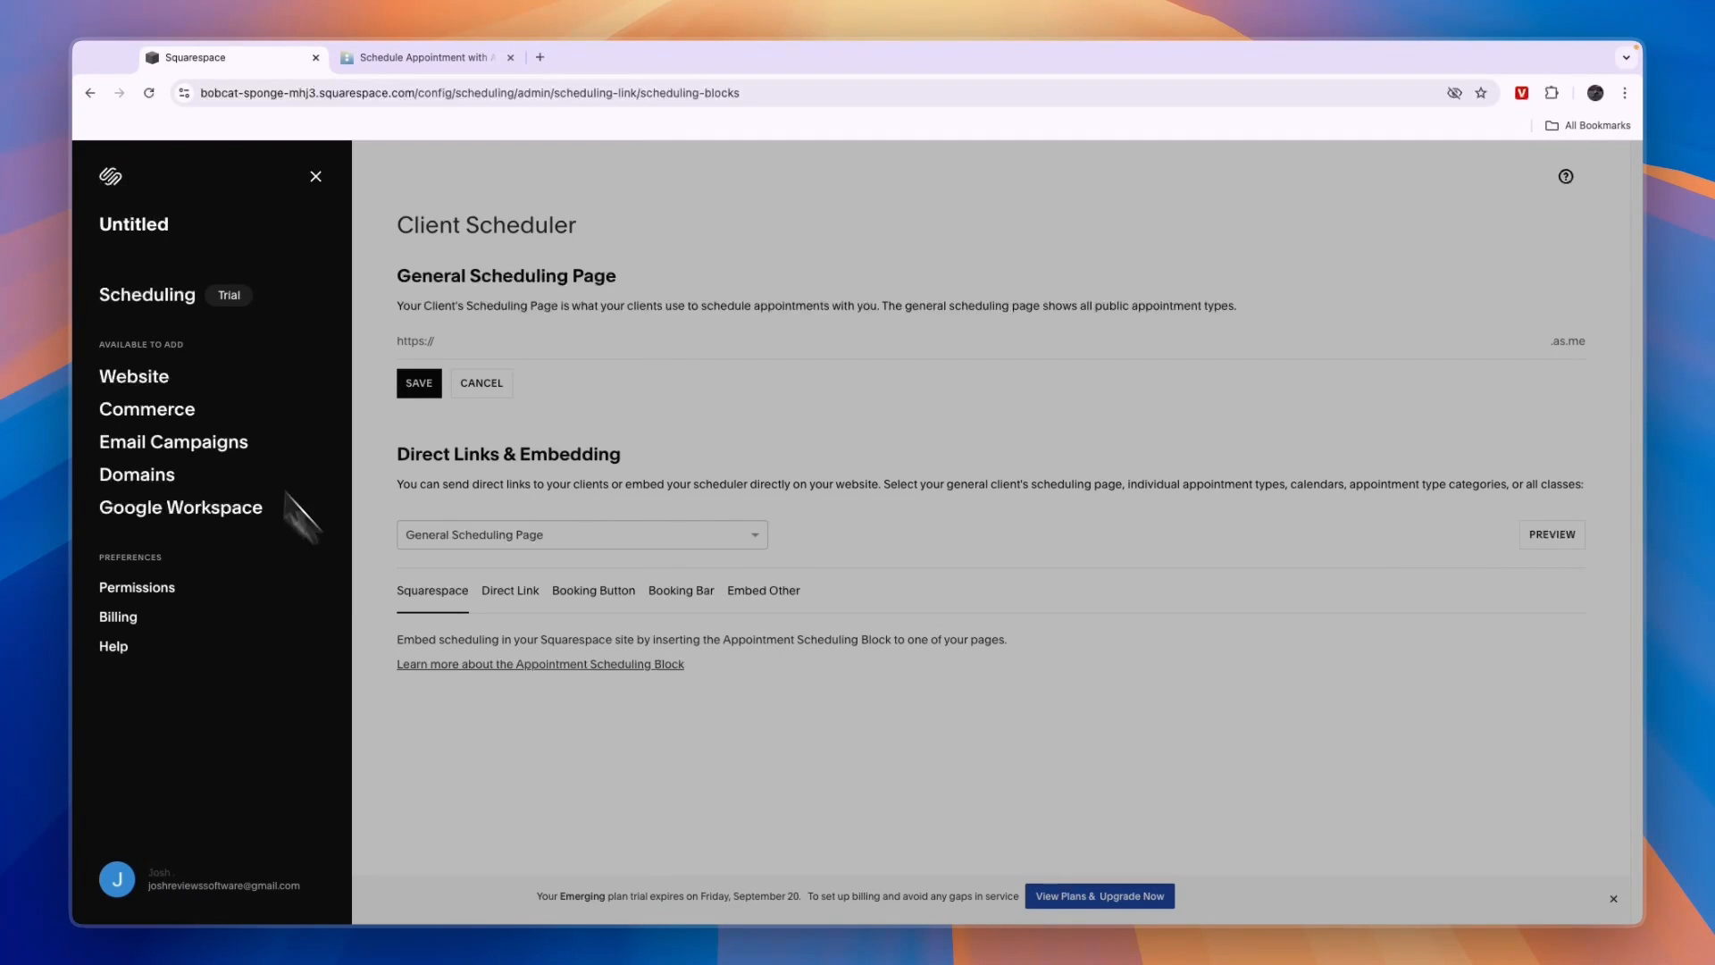
mouse_move(157, 476)
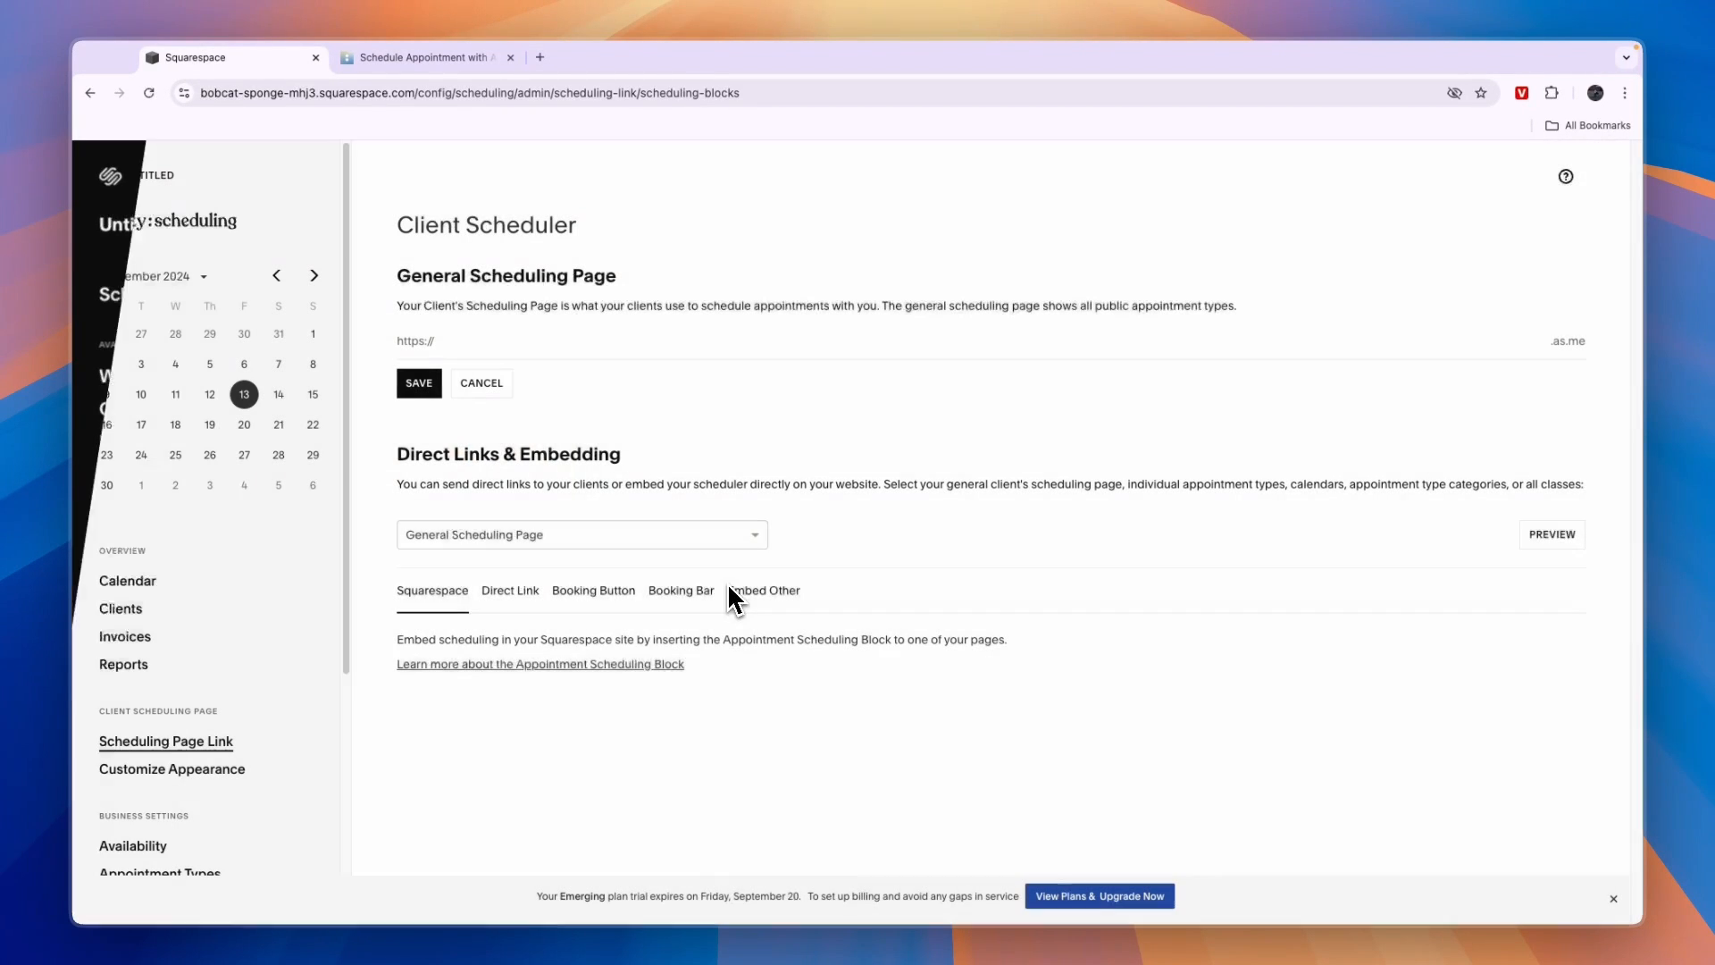
- Review the Booking Button, Booking Bar and Embed Other options for the general scheduling page, and copy the Booking Button code
click(591, 600)
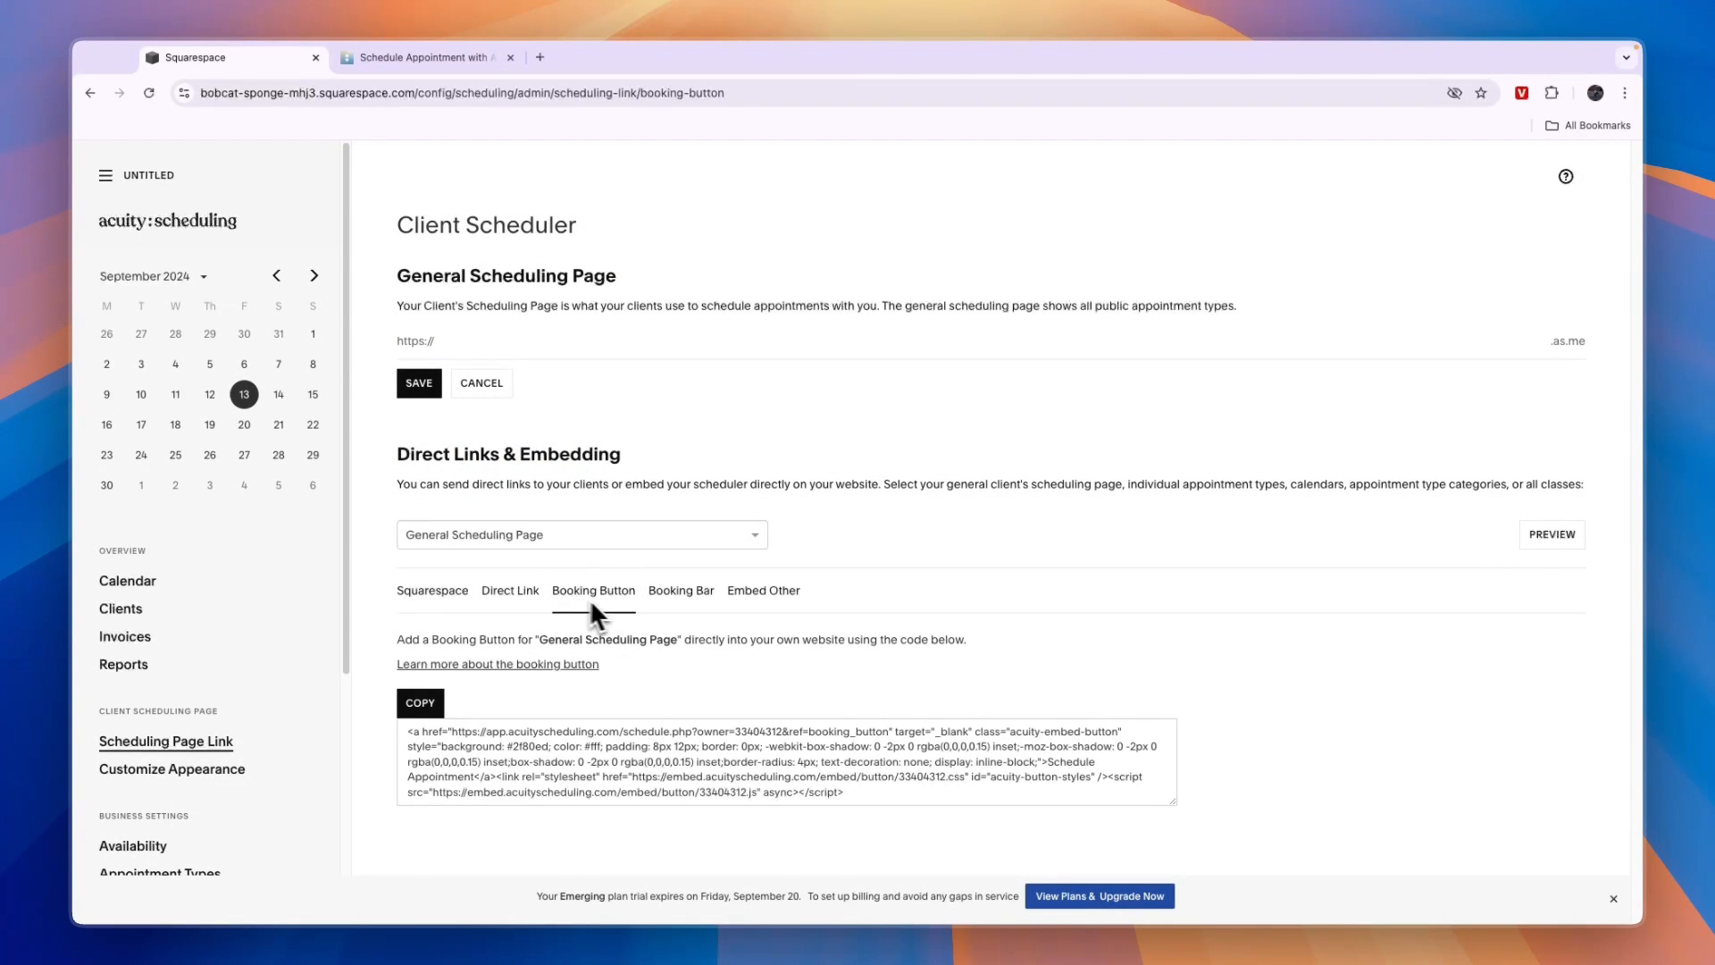
click(679, 593)
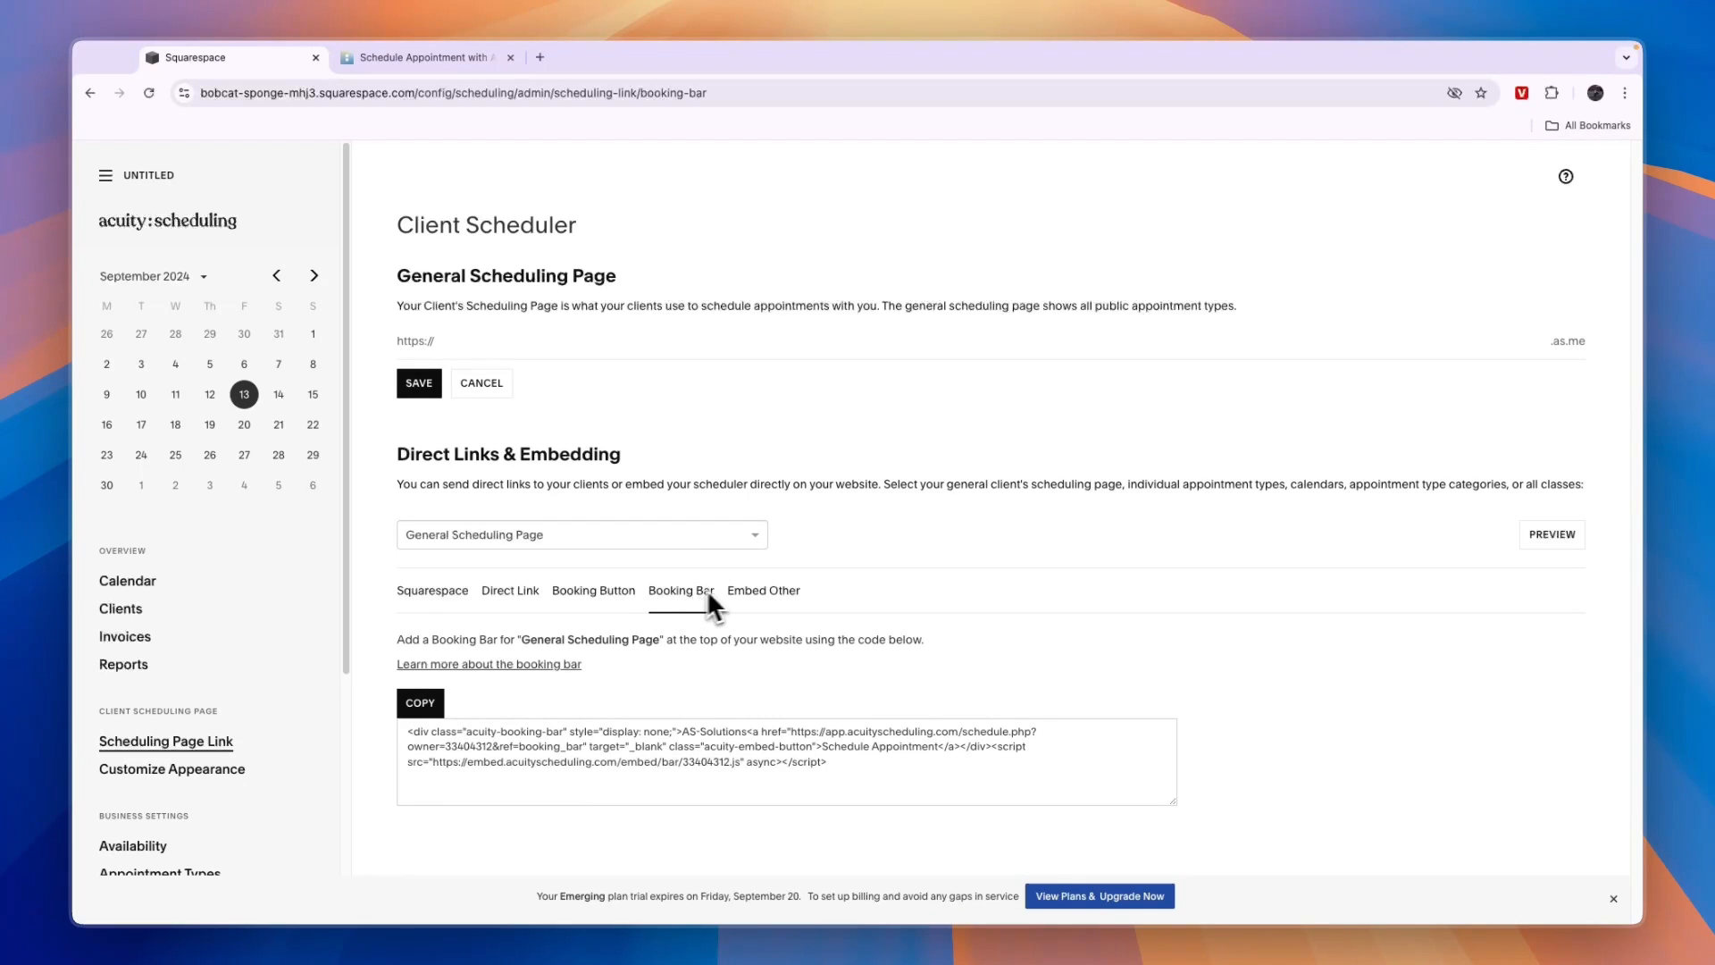
click(758, 590)
click(585, 585)
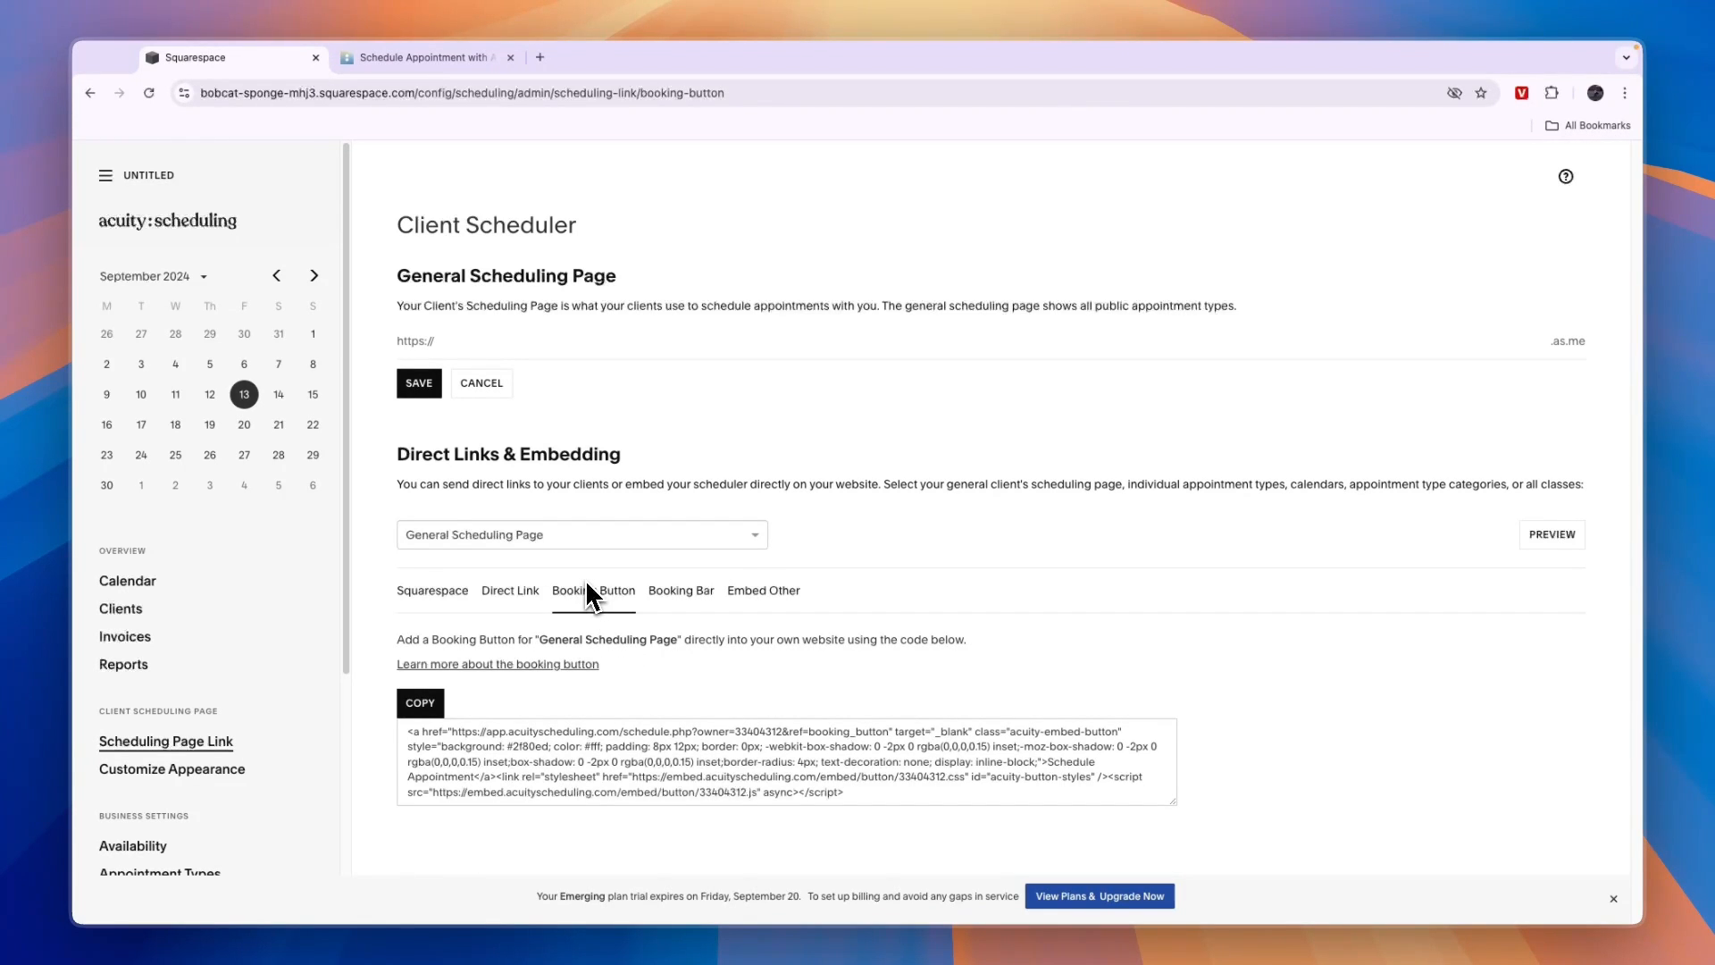
click(429, 705)
- Cancel the link name edit, check the copied general scheduling page link in the client booking tab, and close that tab
click(470, 380)
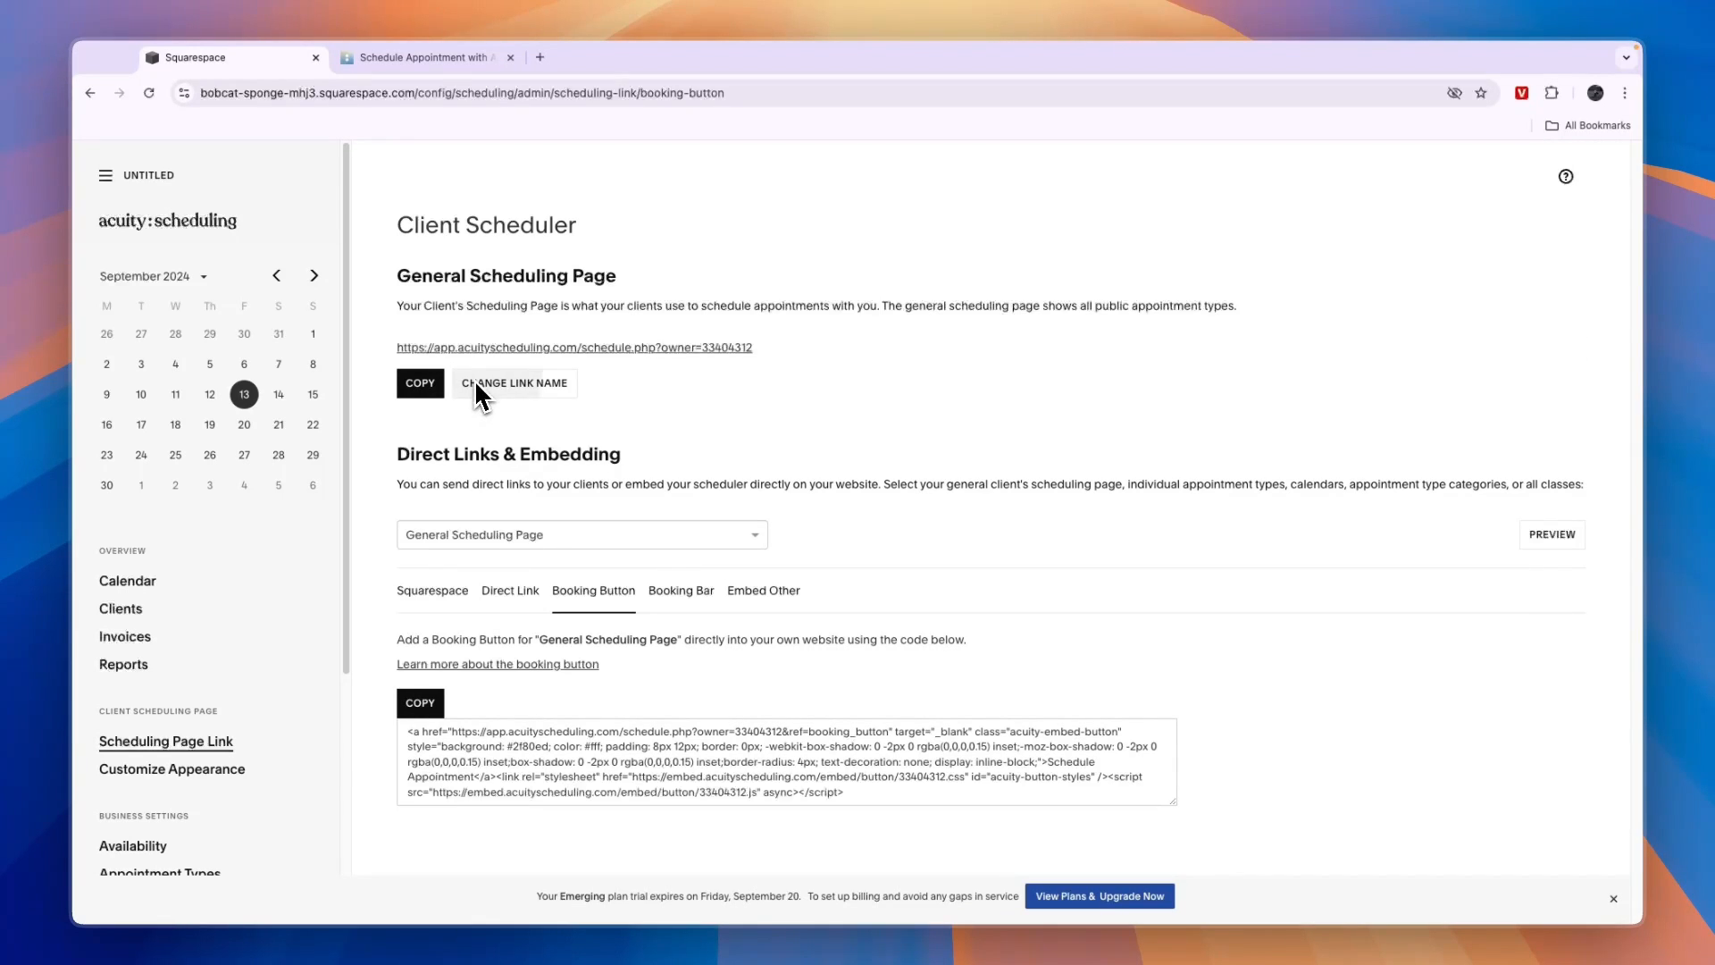
click(434, 384)
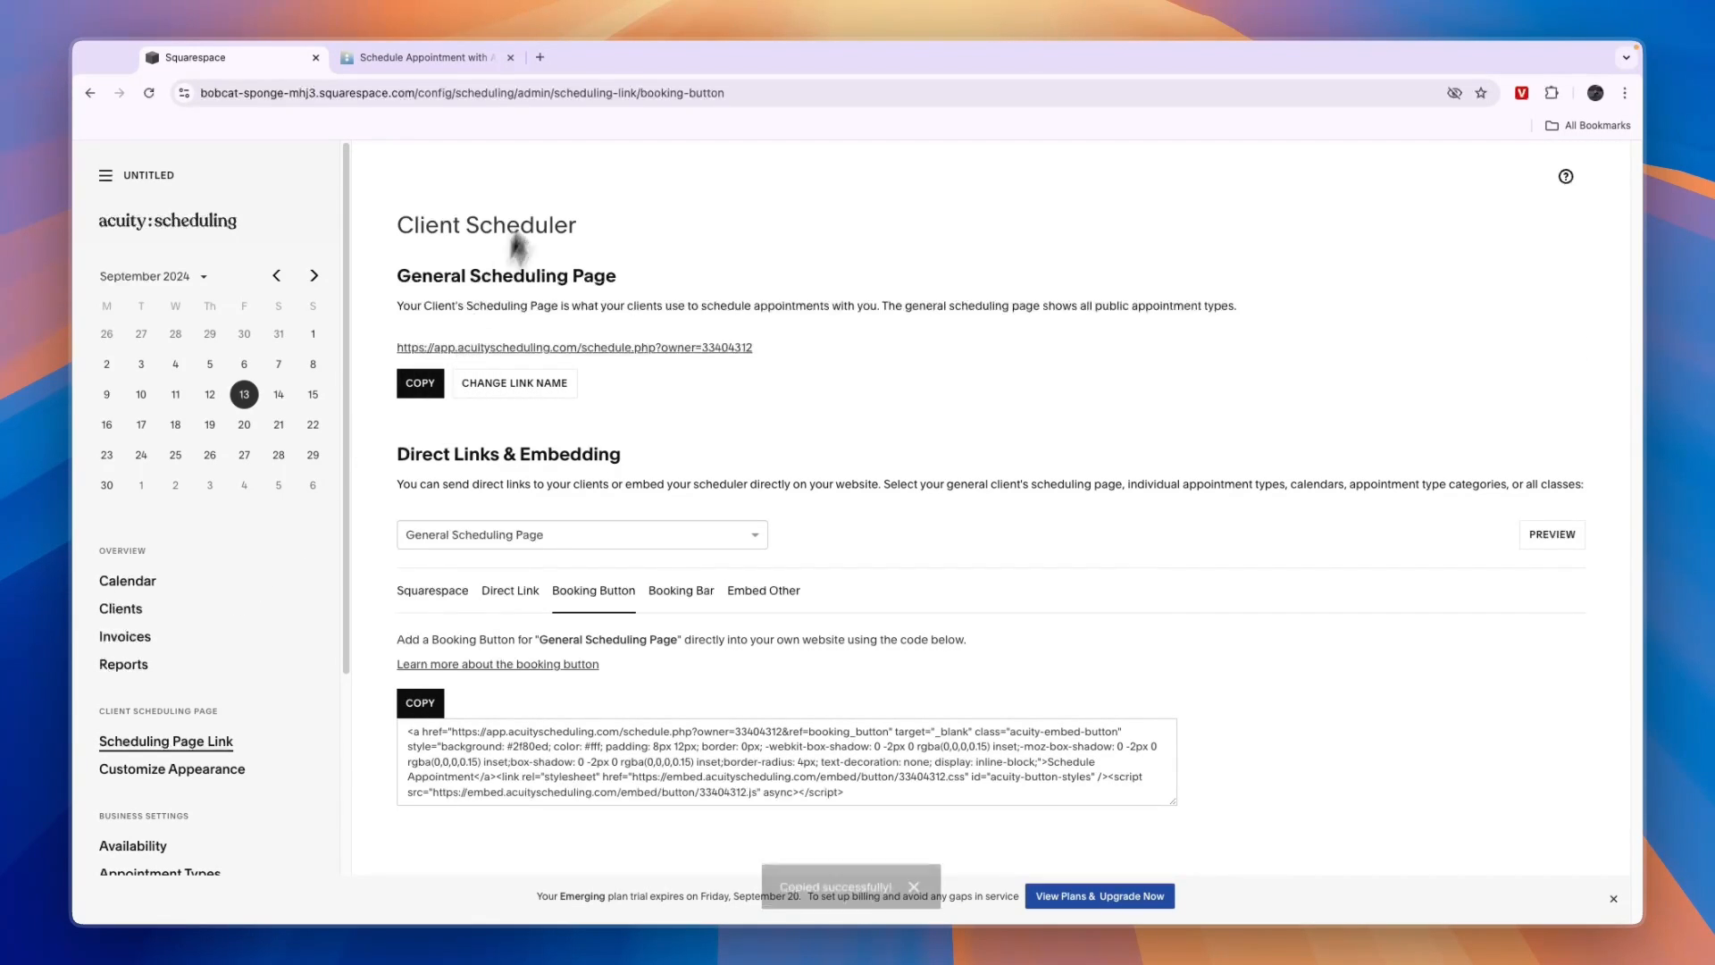
click(420, 57)
click(402, 93)
key(ctrl+v)
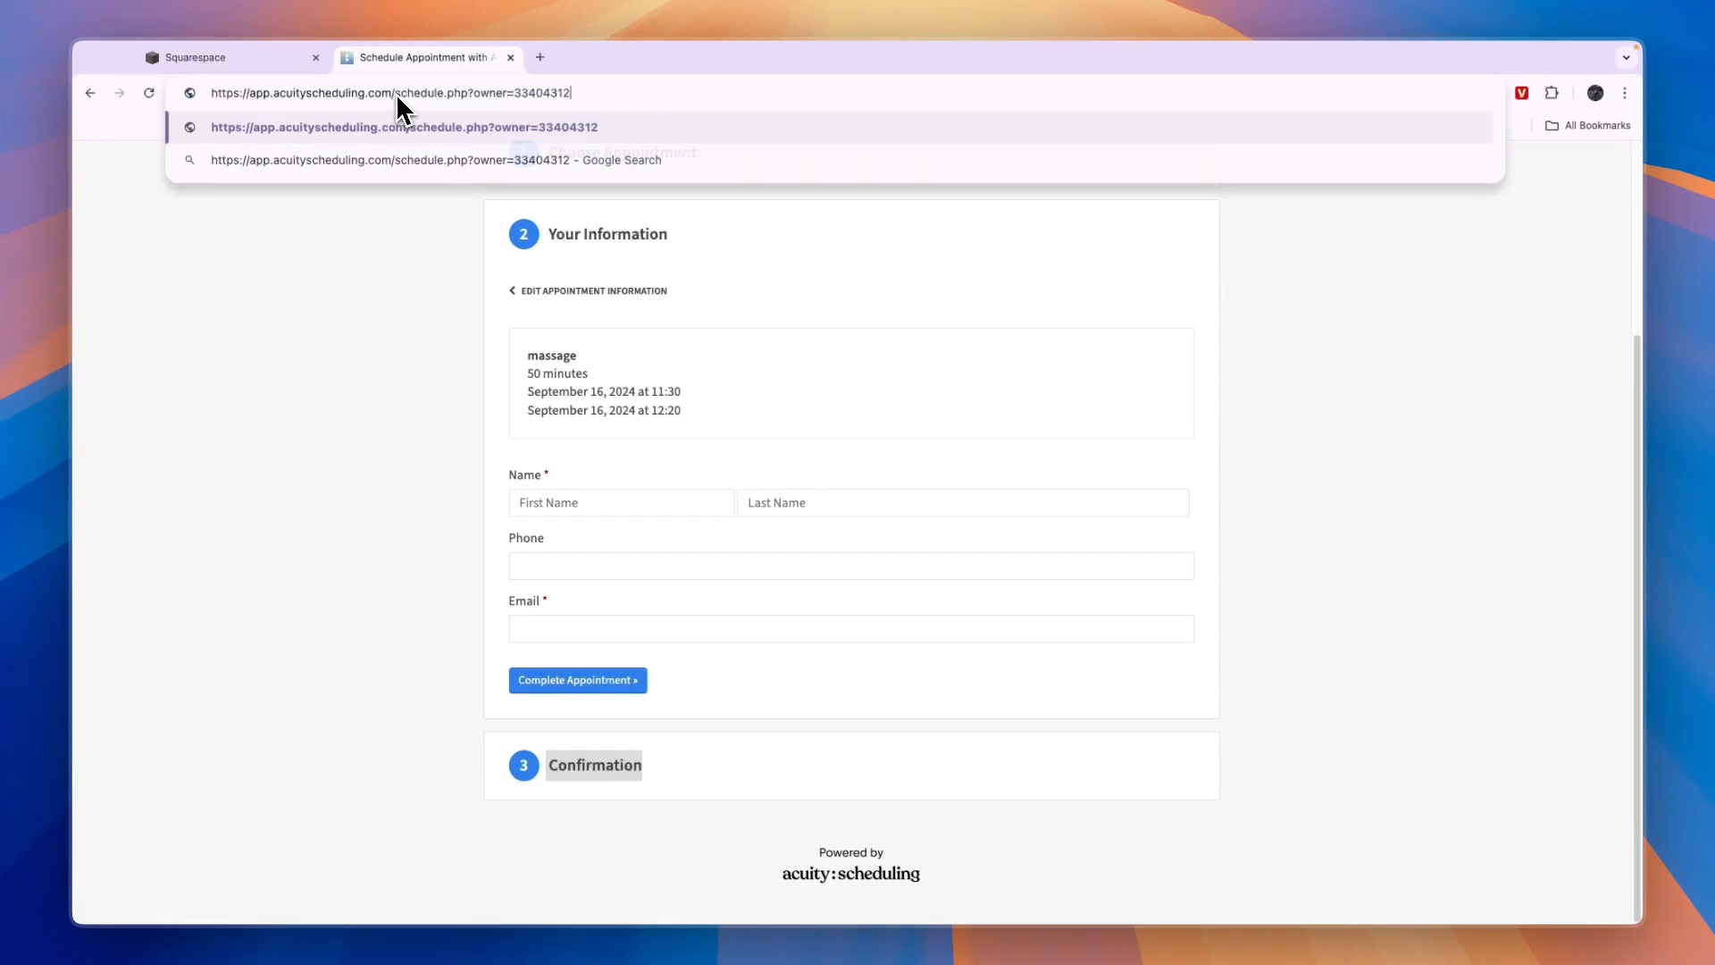
key(Return)
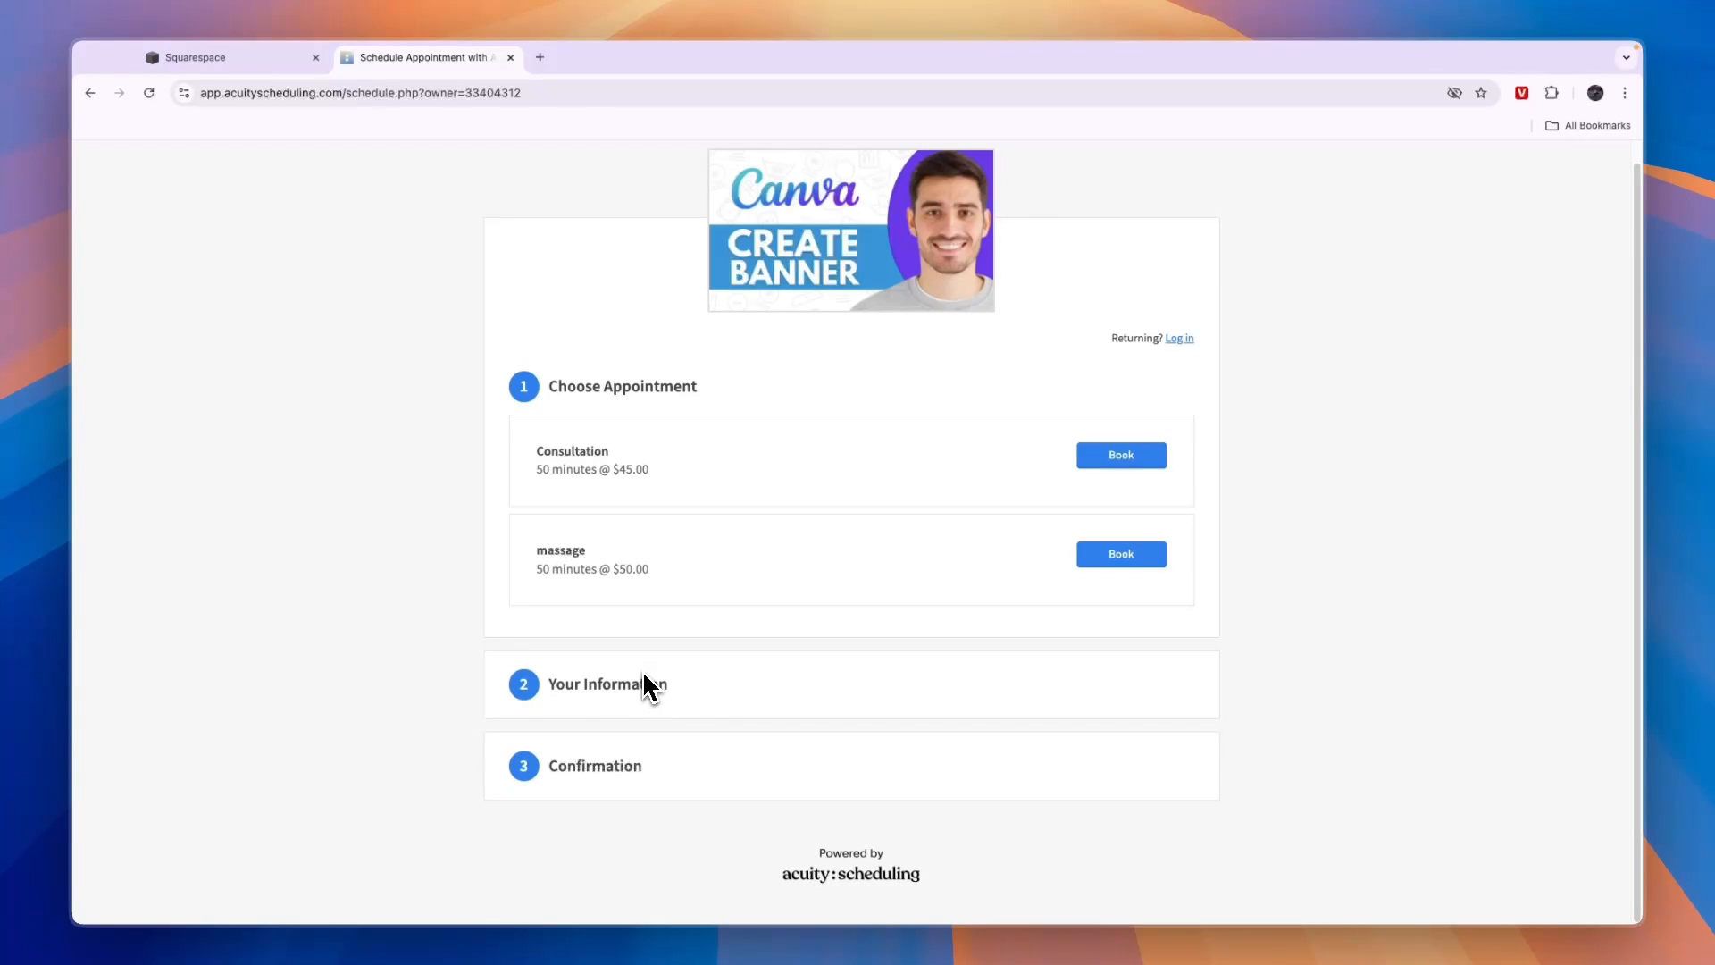
scroll(527, 518, up, 1)
click(511, 58)
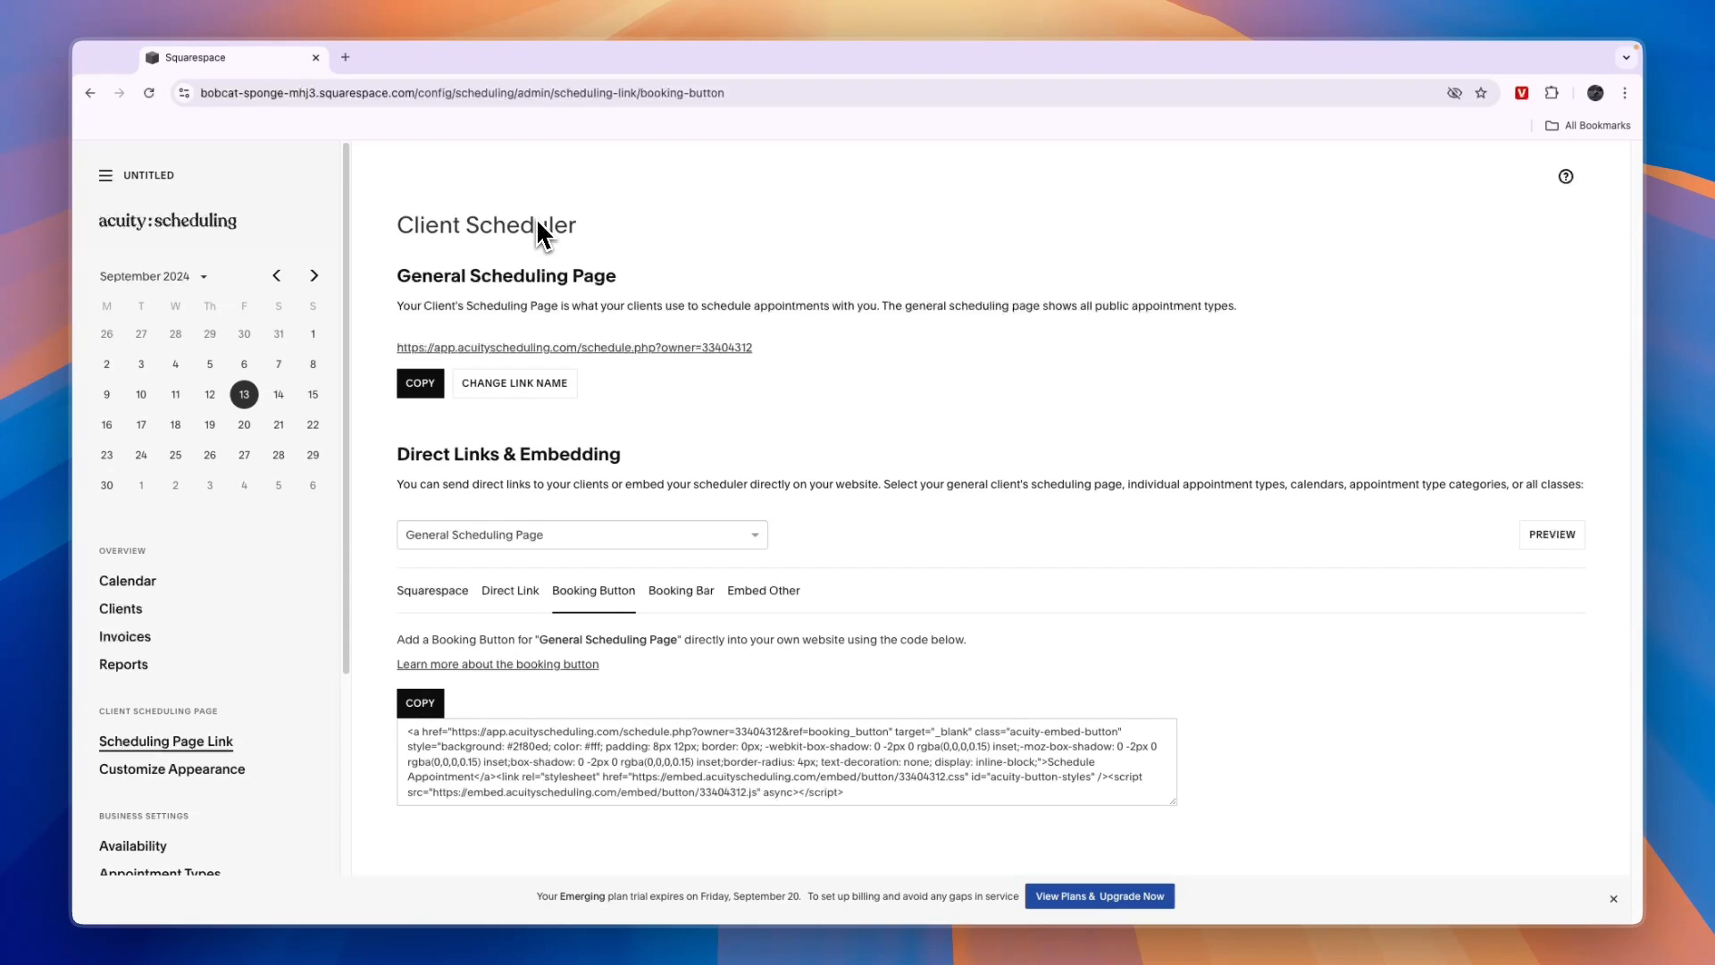